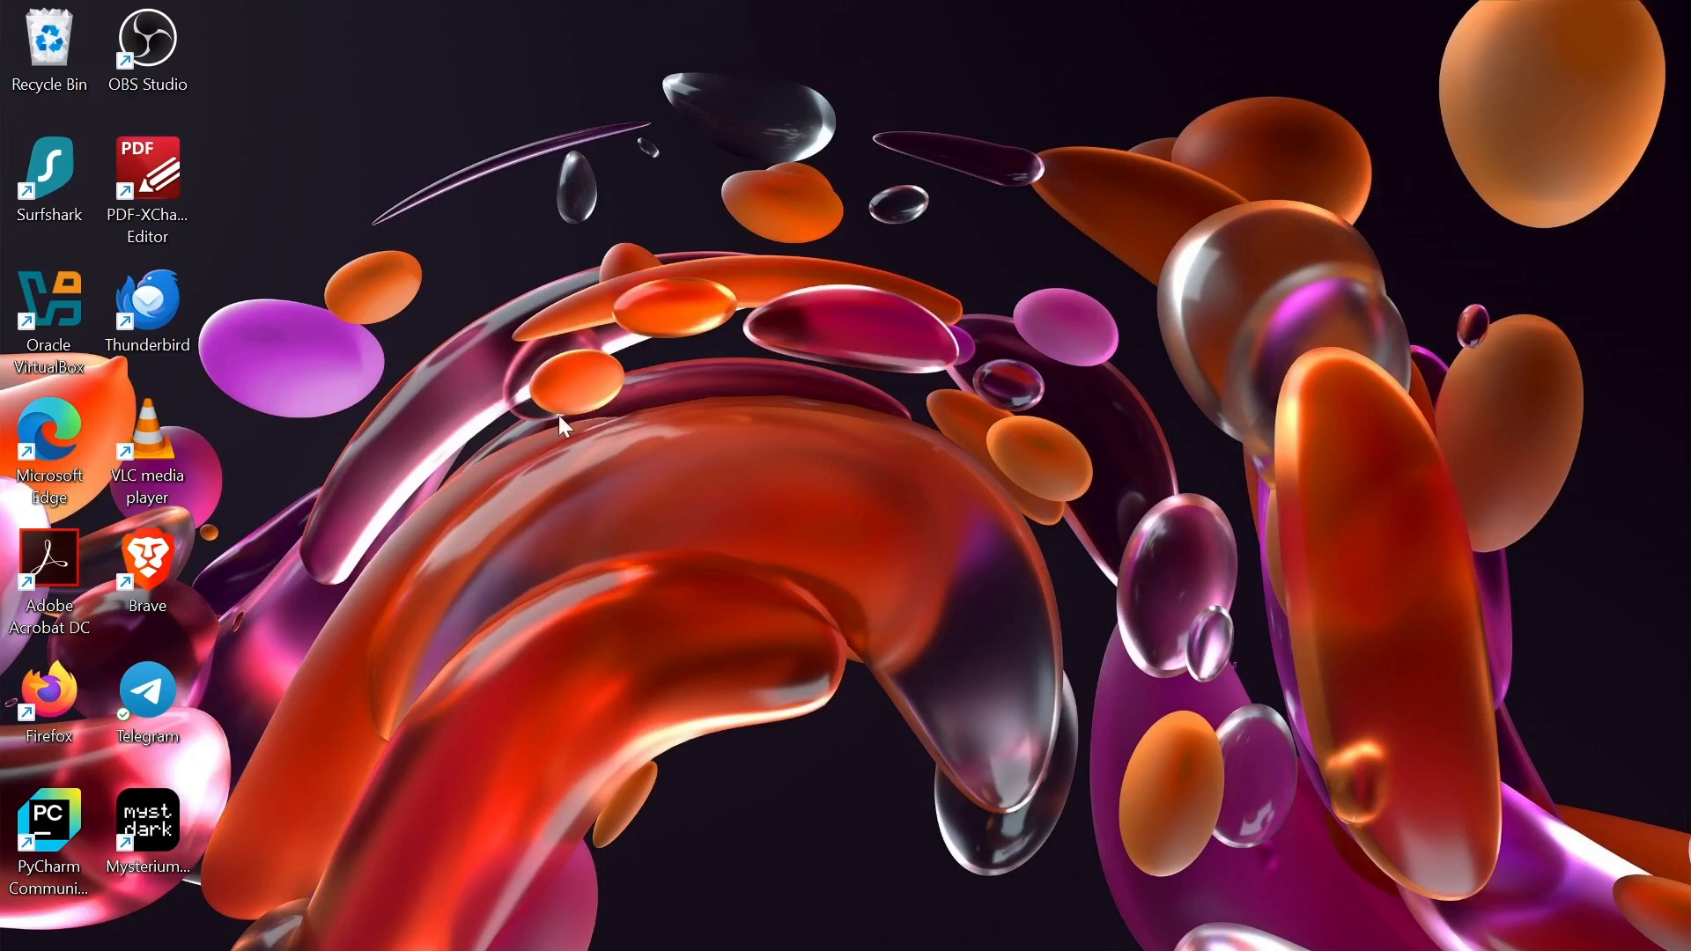
- Refresh the Windows desktop and bring up Microsoft Edge on a new tab page
right_click(892, 525)
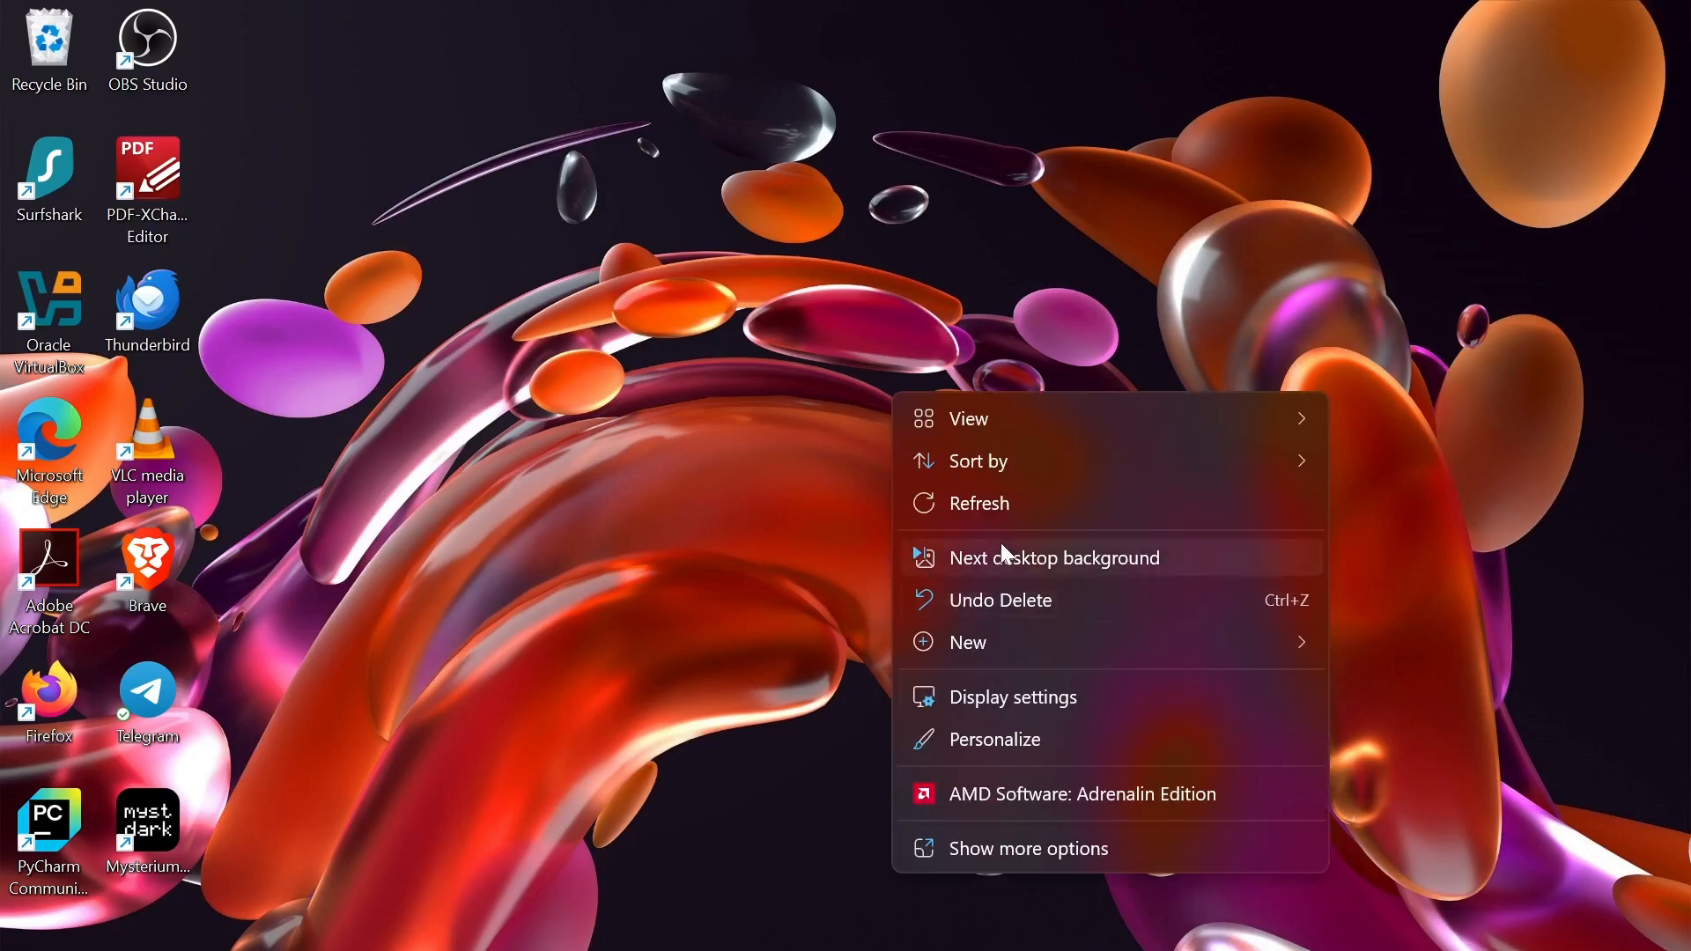
click(979, 506)
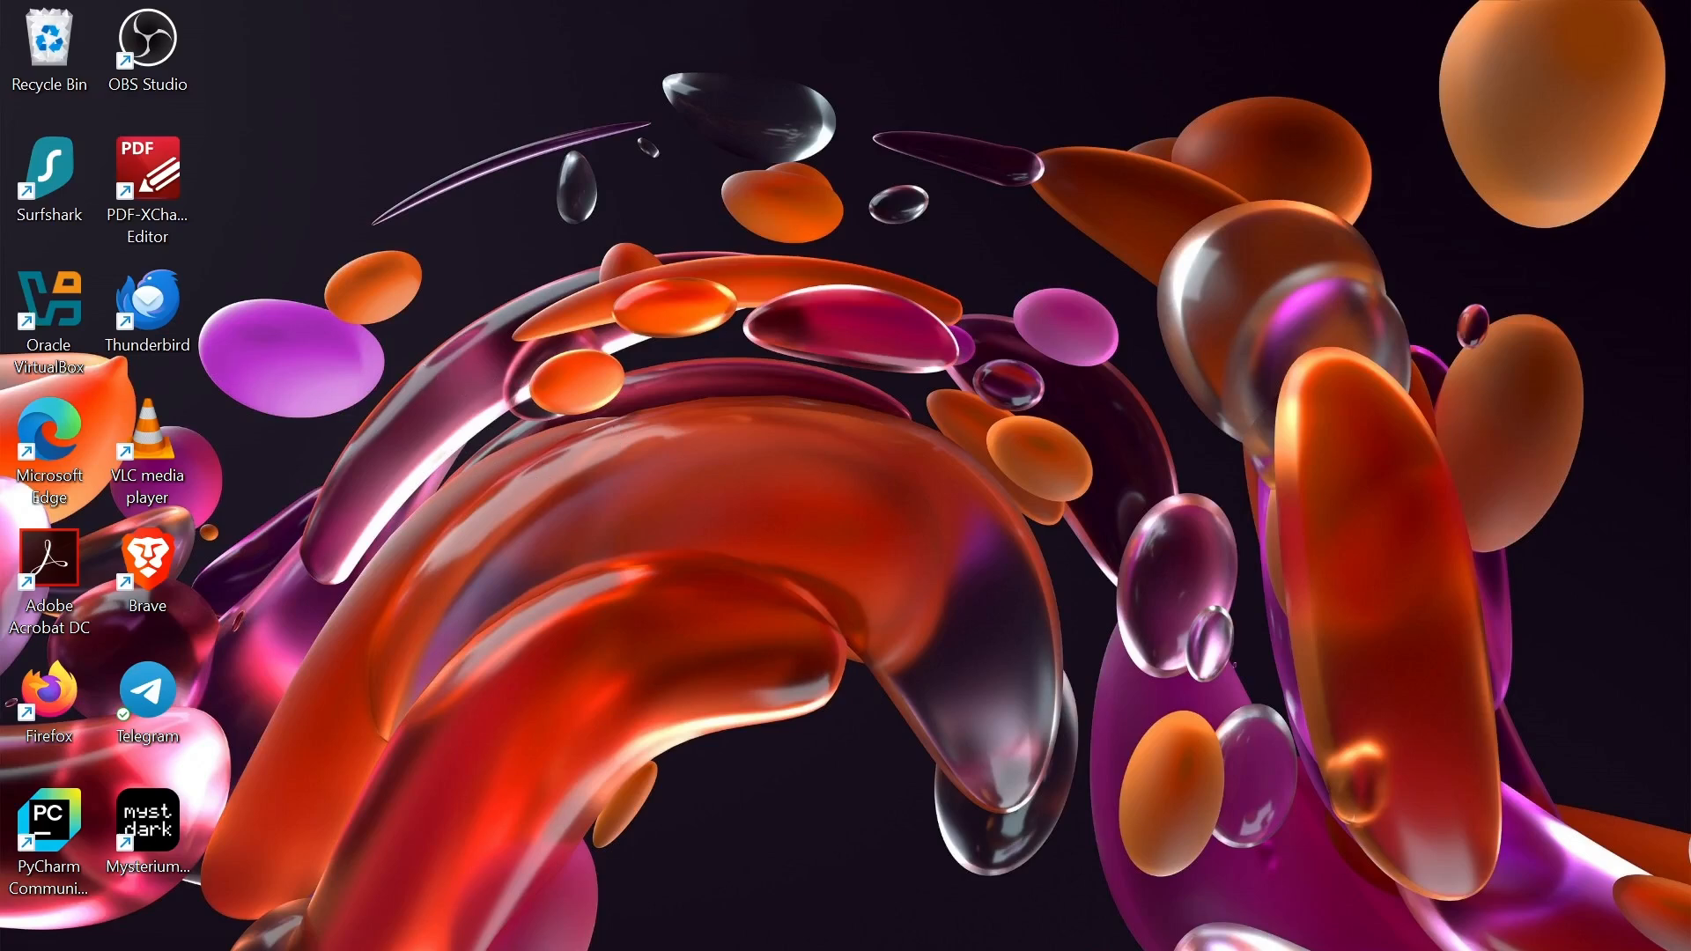
key(alt+Tab)
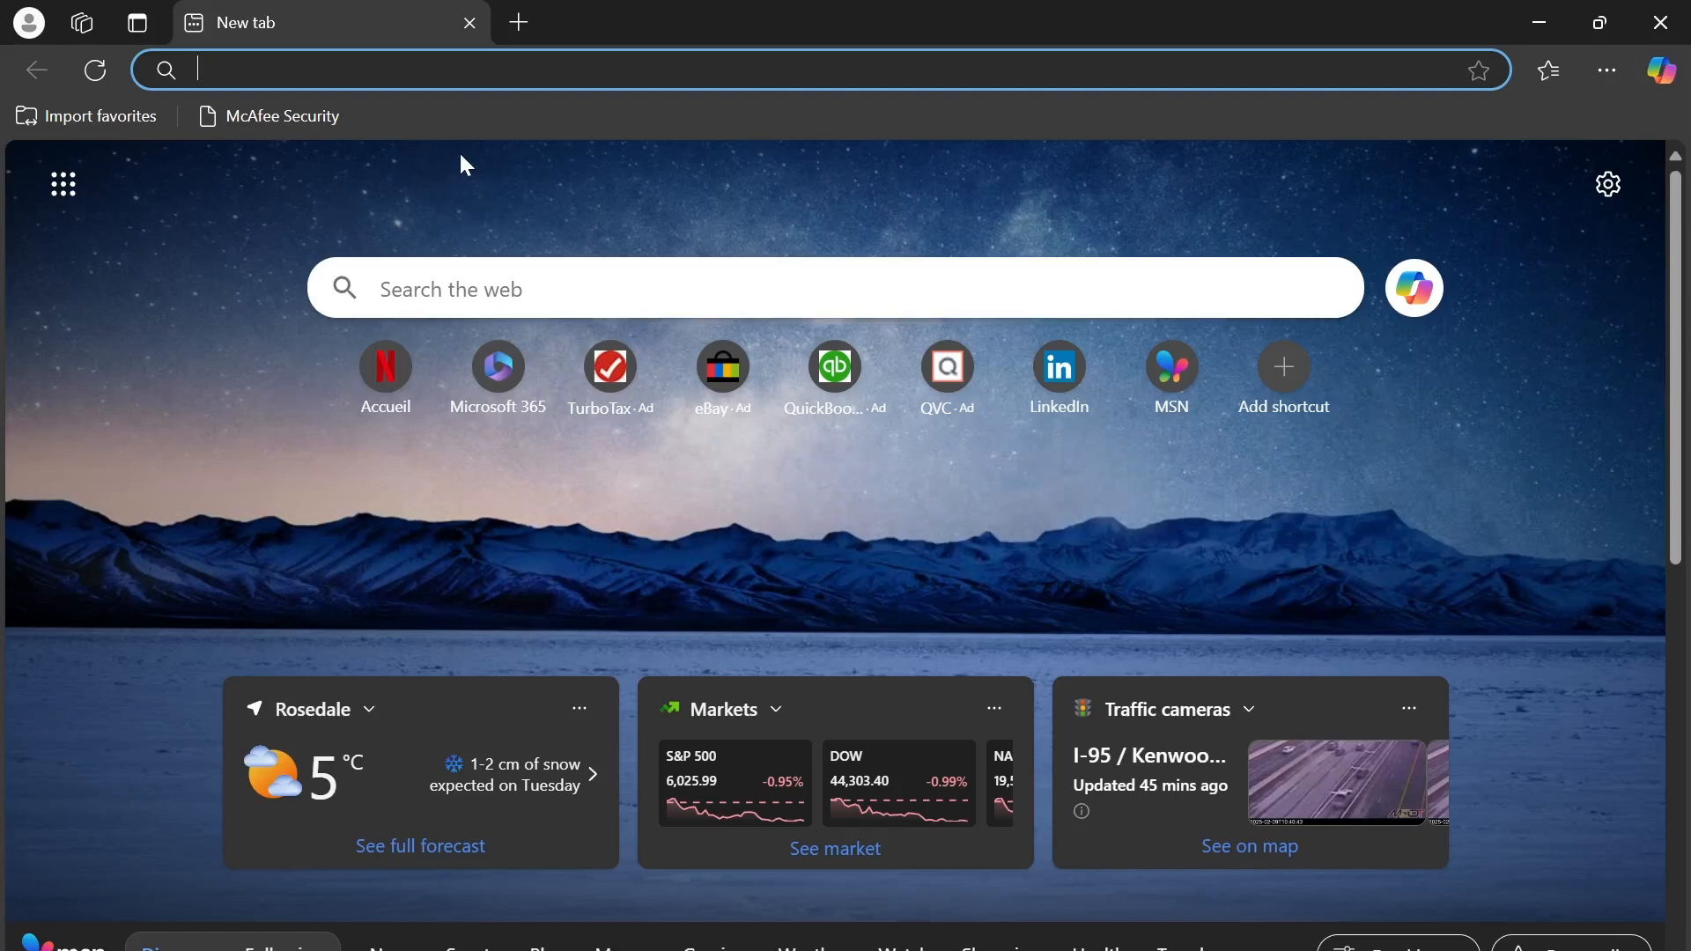
- Load virtualbox.org and scroll its home page, which lists VirtualBox 7.1.6
text(vir)
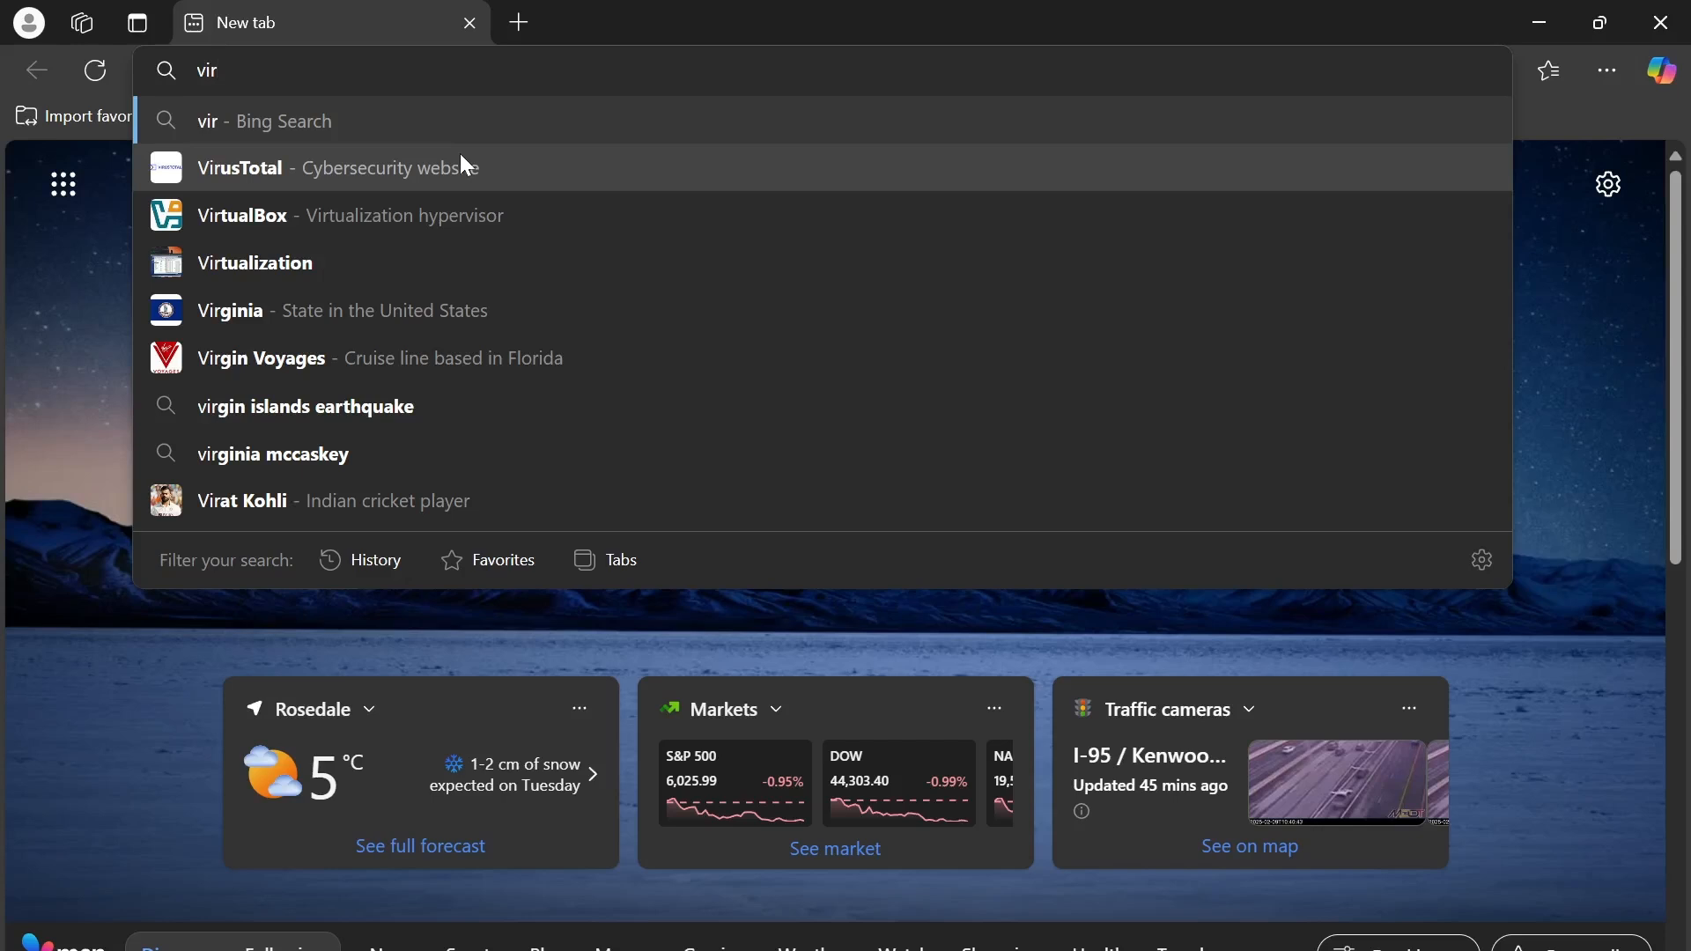
text(tua)
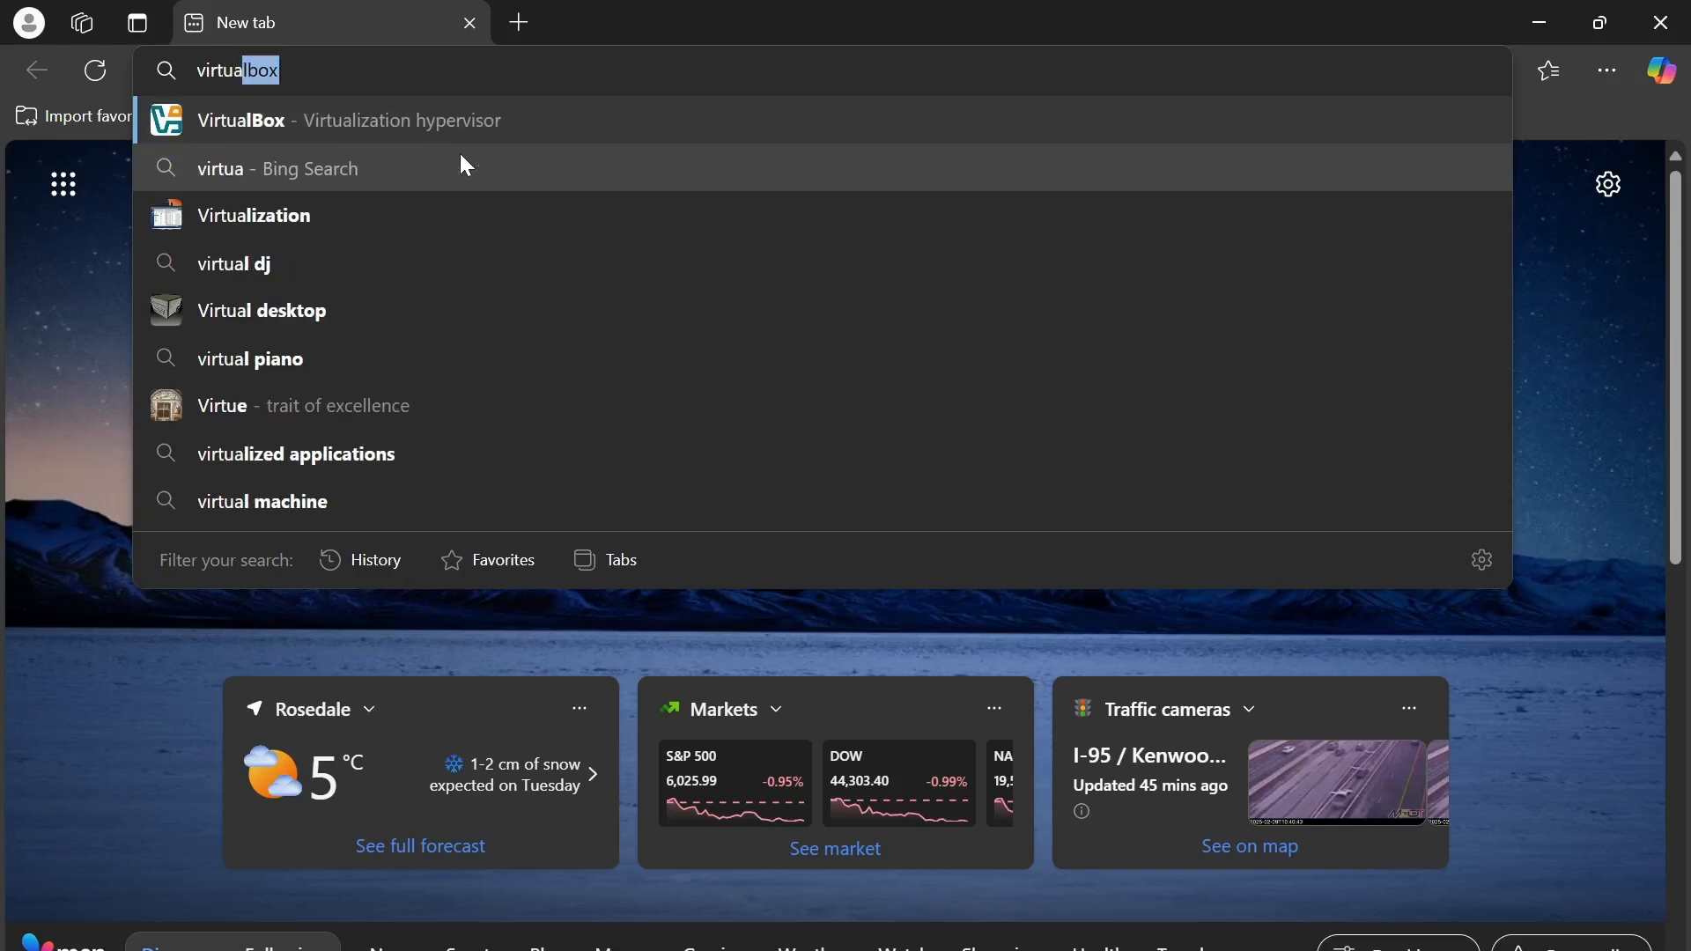
text(lbox.or)
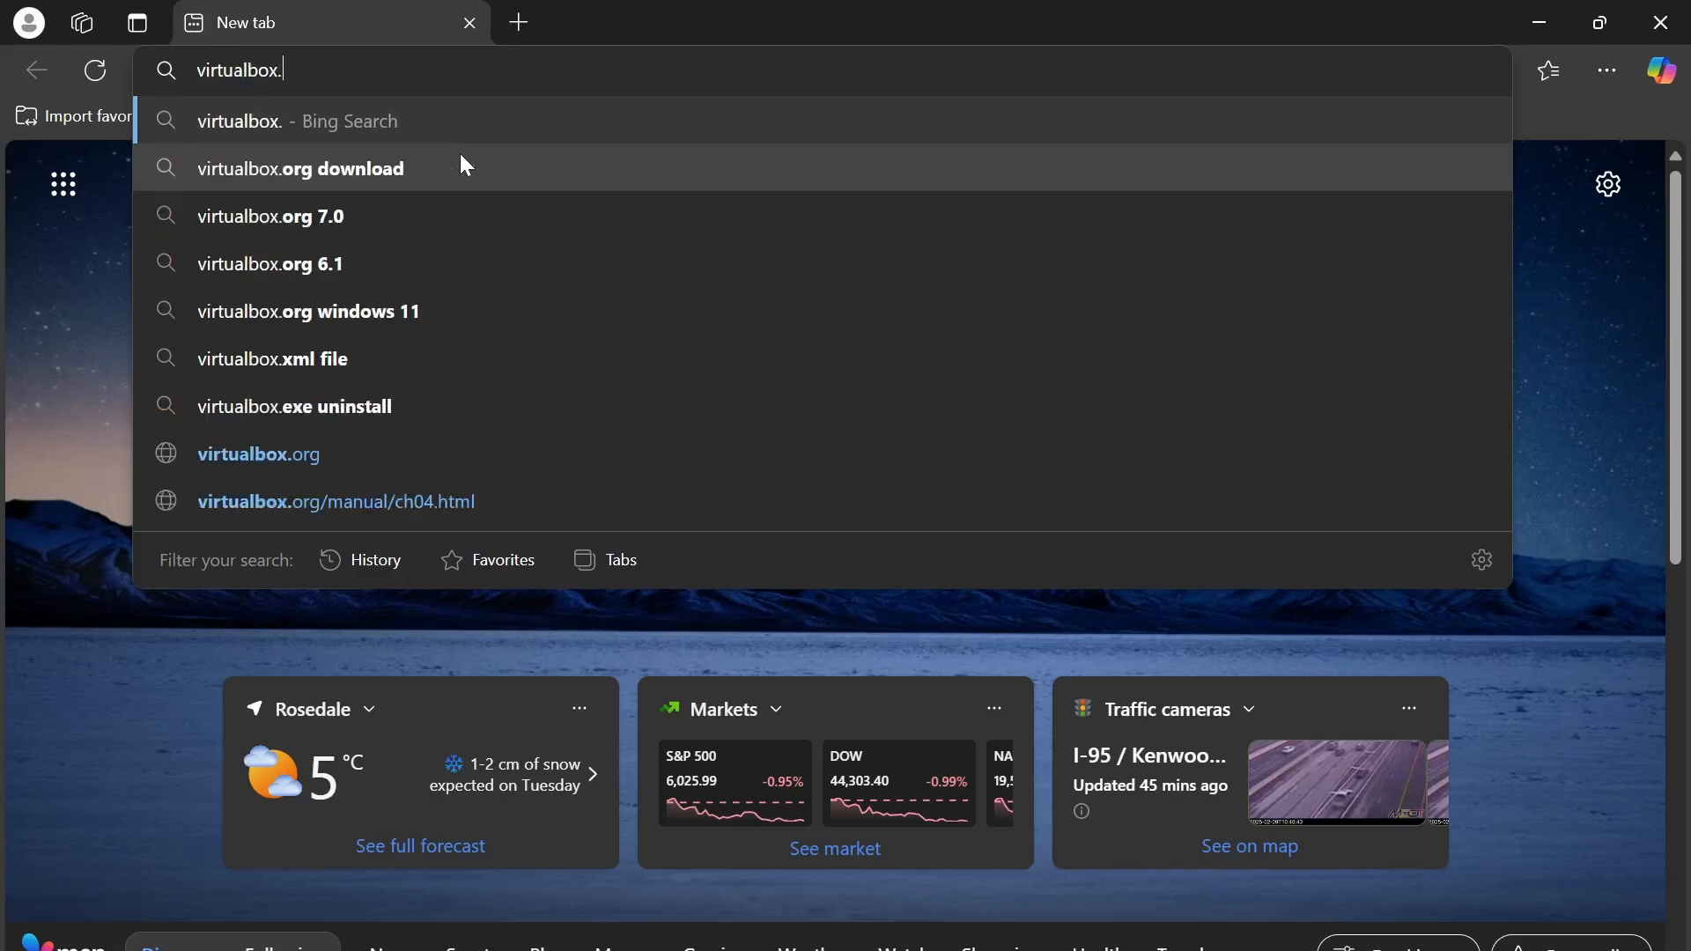
text(g)
key(Return)
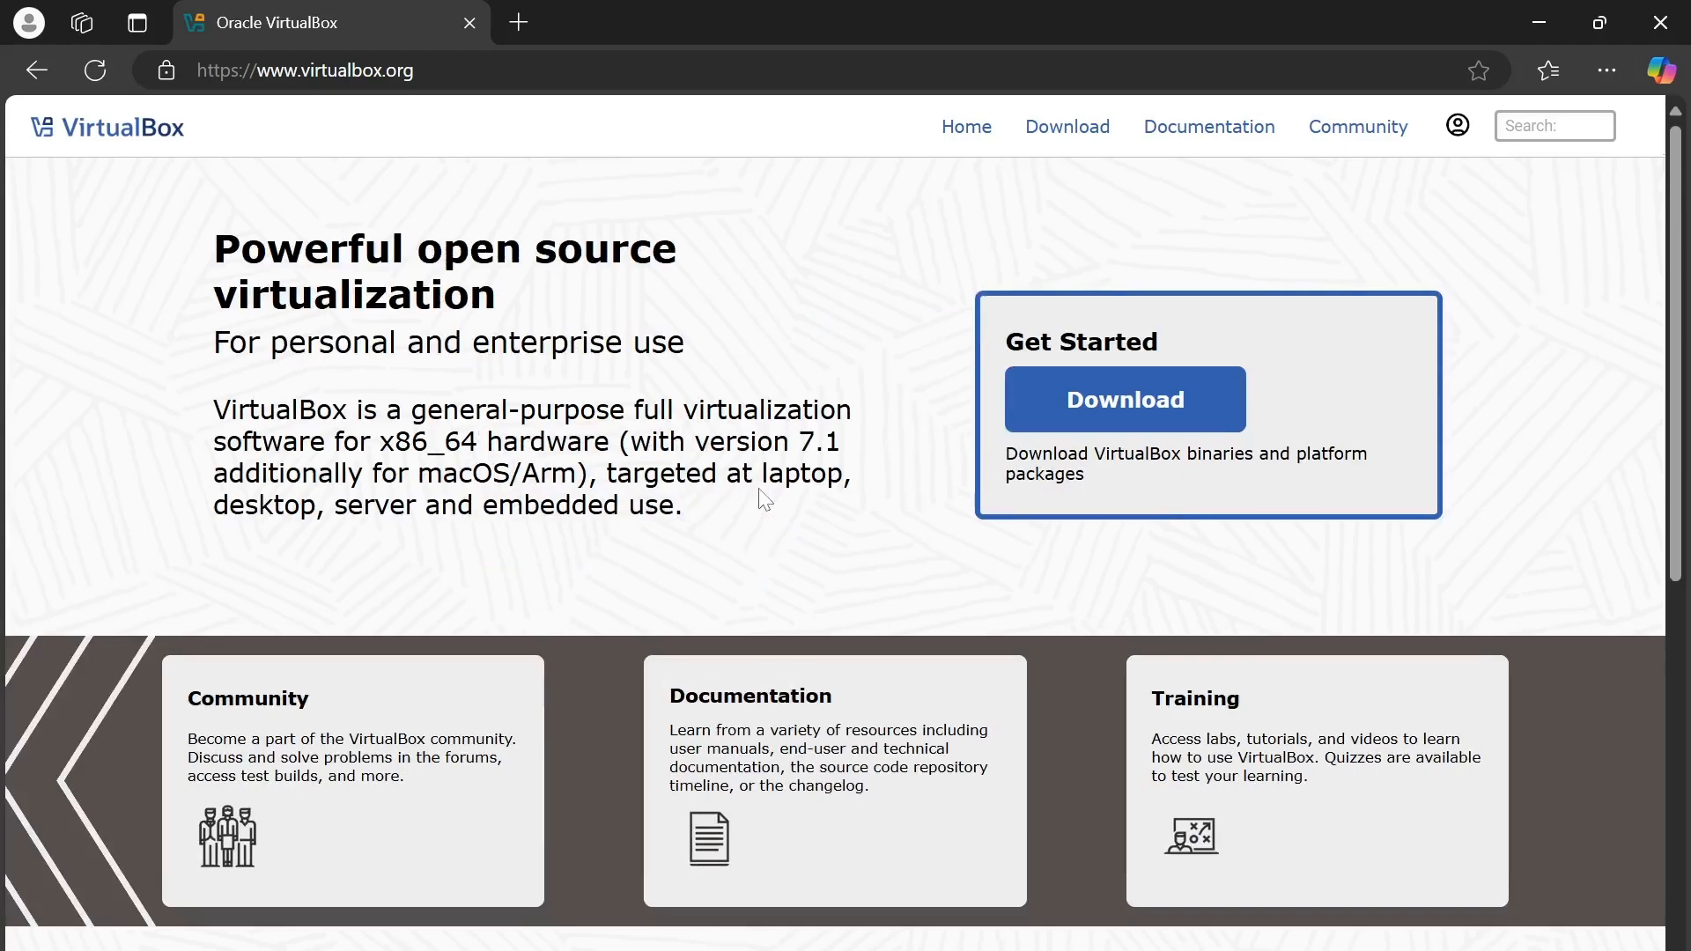
scroll(764, 499, down, 10)
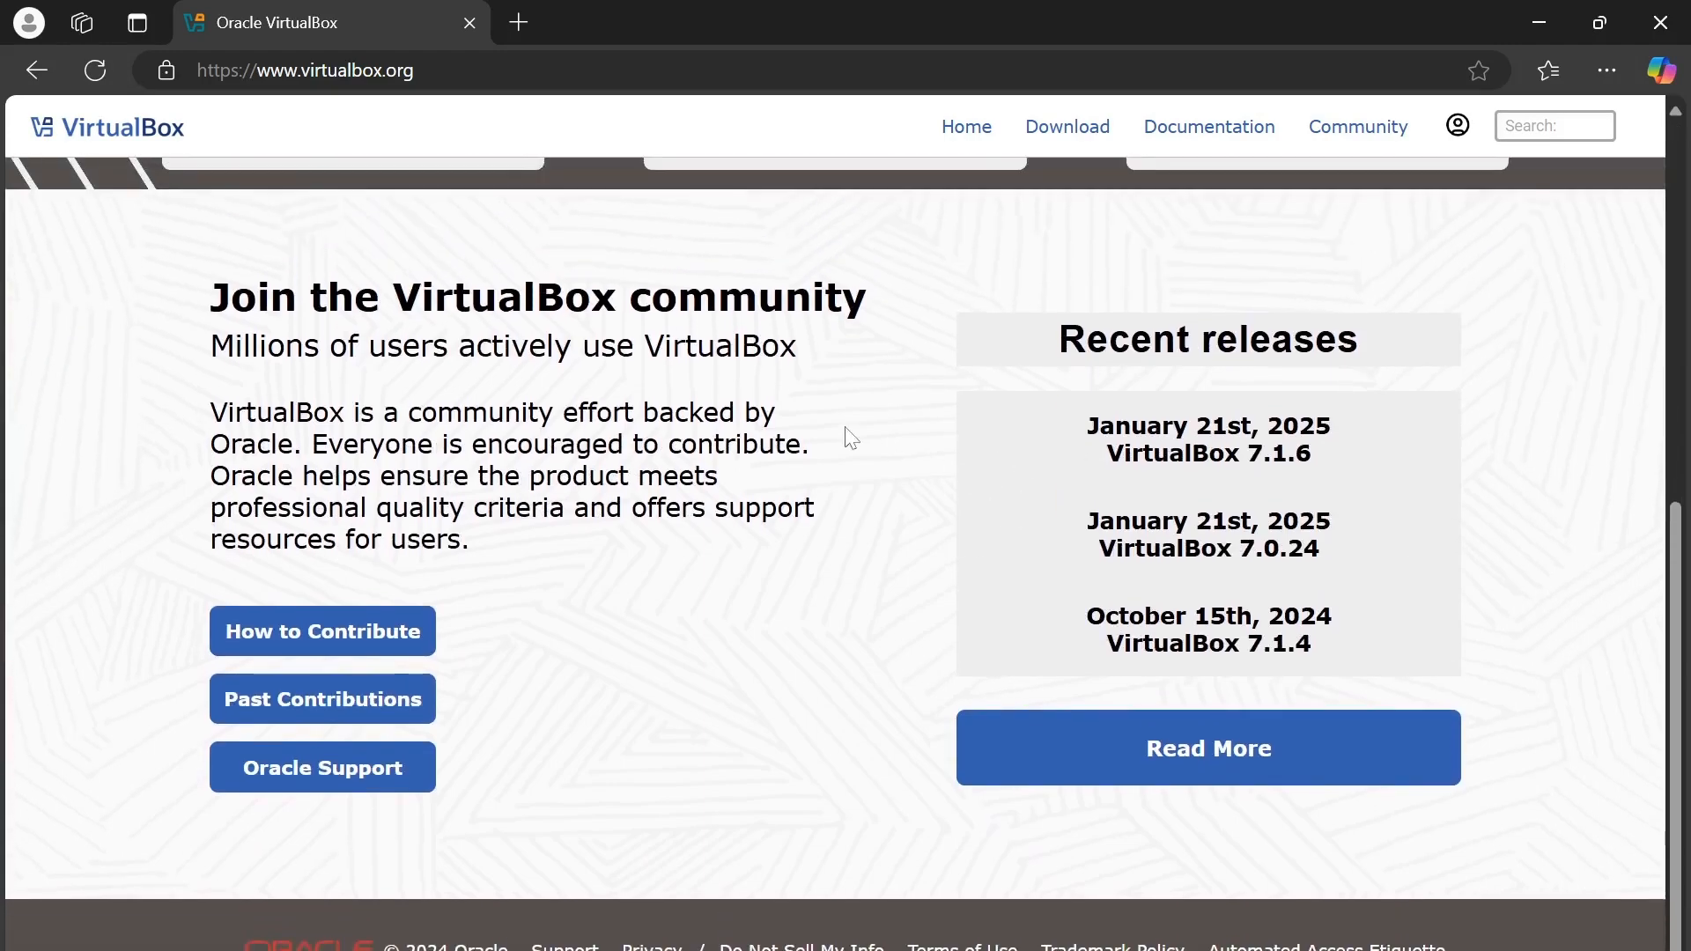
scroll(847, 441, up, 3)
scroll(952, 438, up, 5)
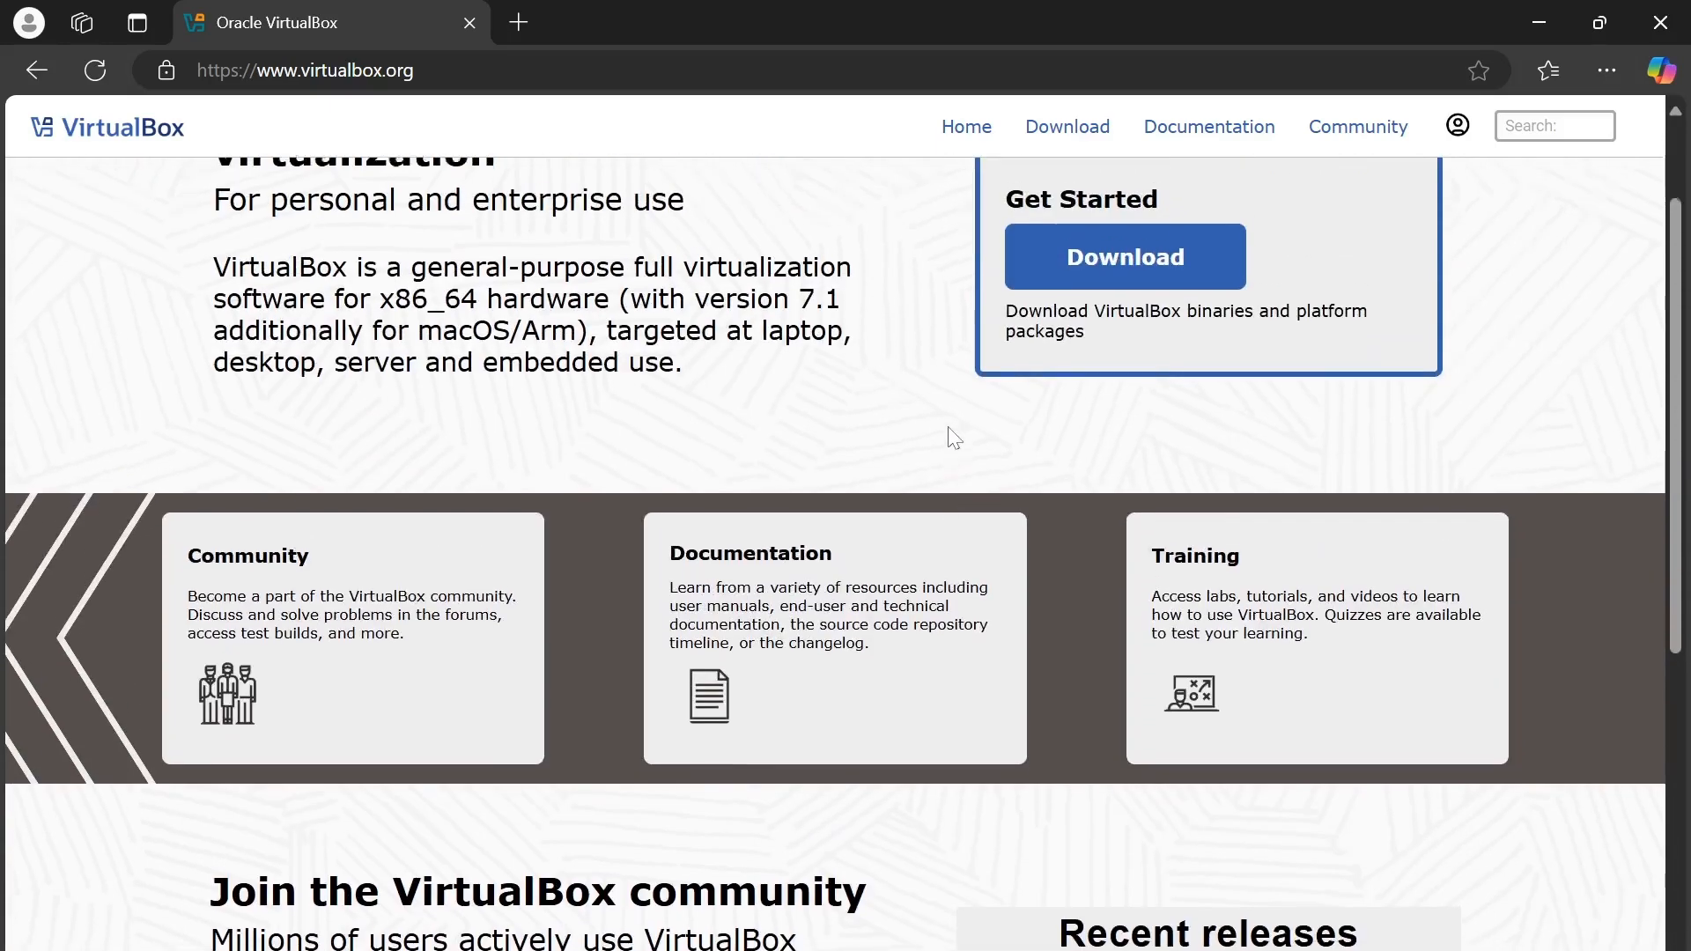
scroll(954, 438, up, 2)
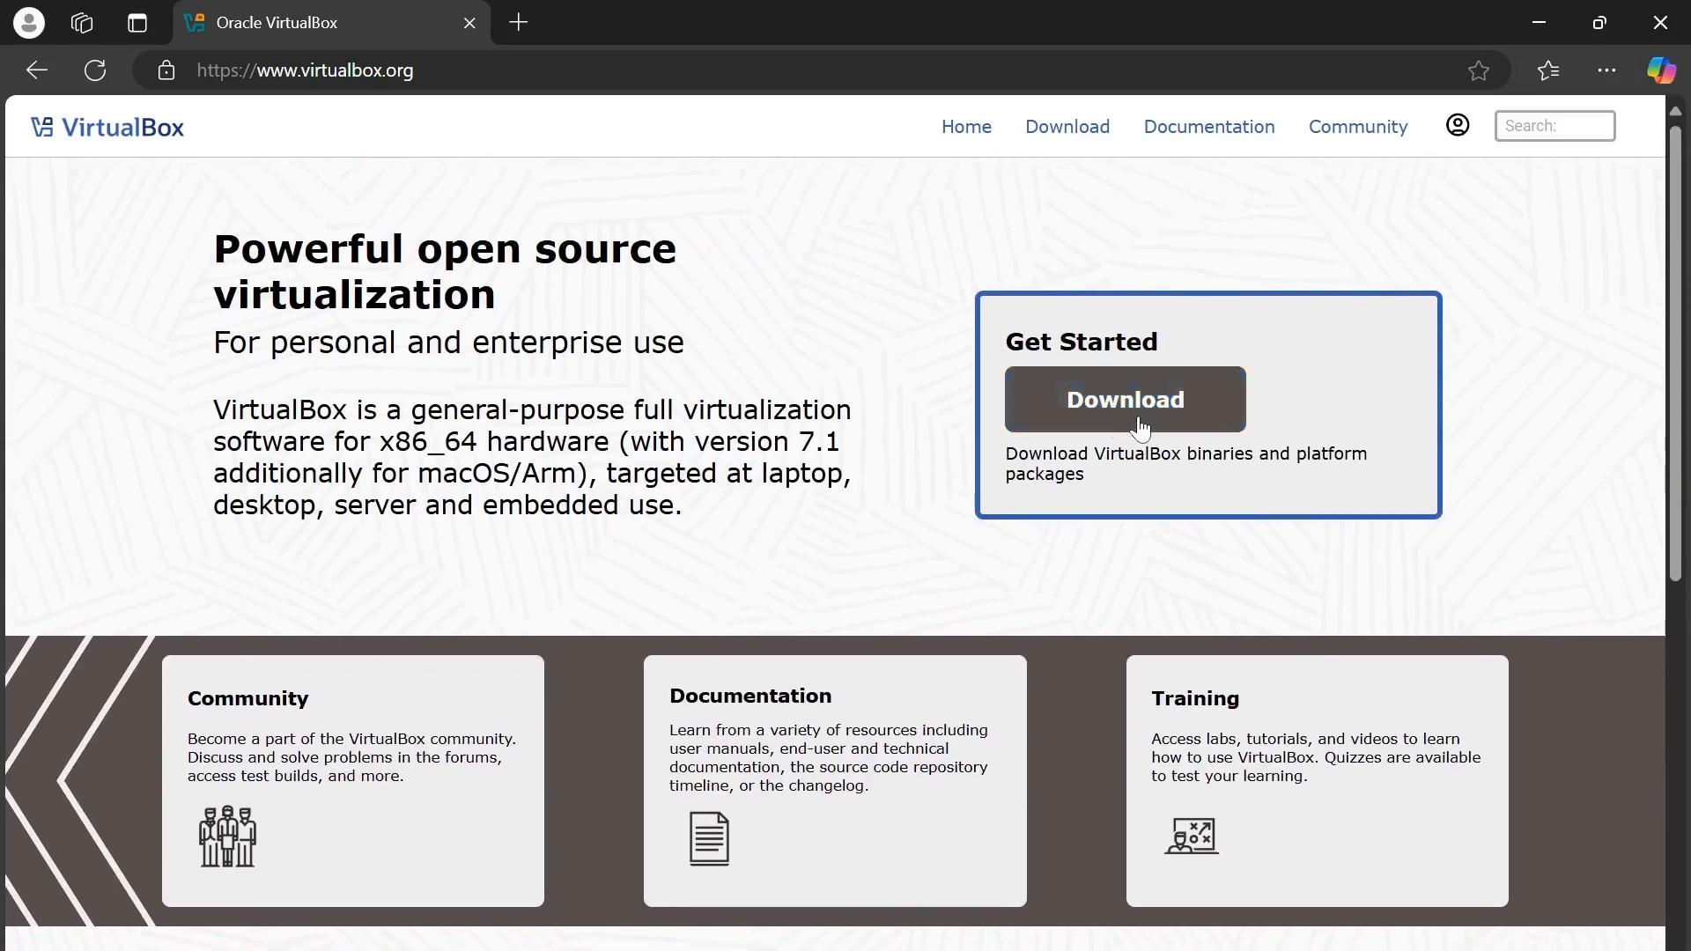
- From the VirtualBox Downloads page, download the 7.1.6 installer for Windows hosts
click(1140, 427)
scroll(726, 451, down, 1)
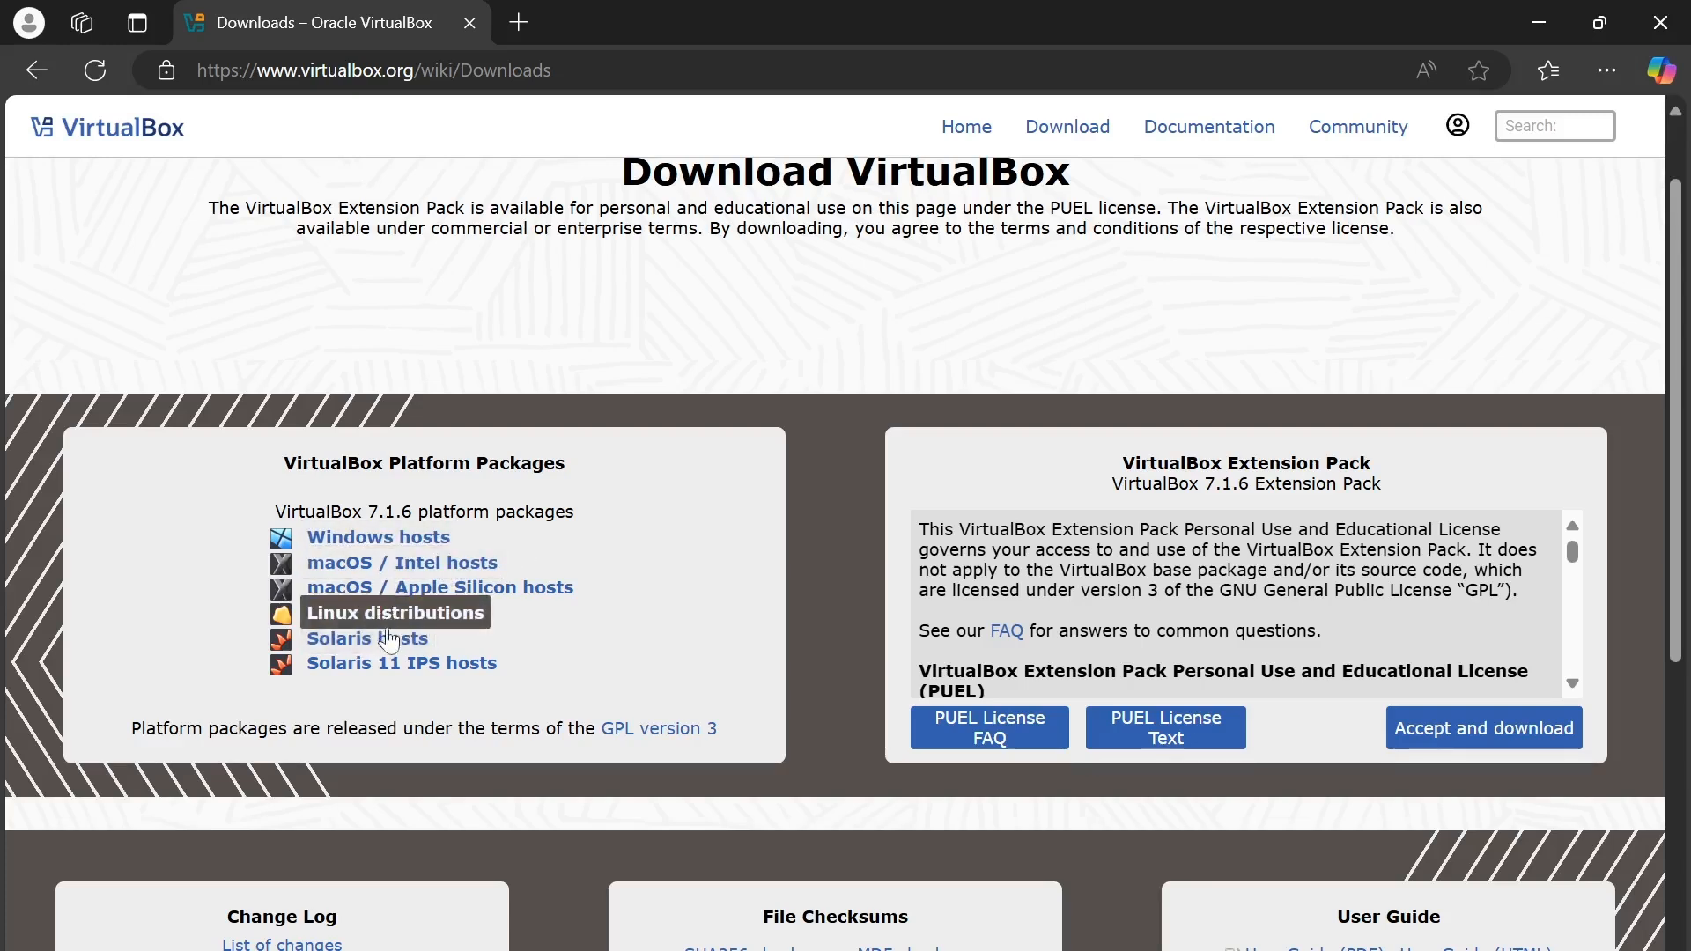
click(394, 539)
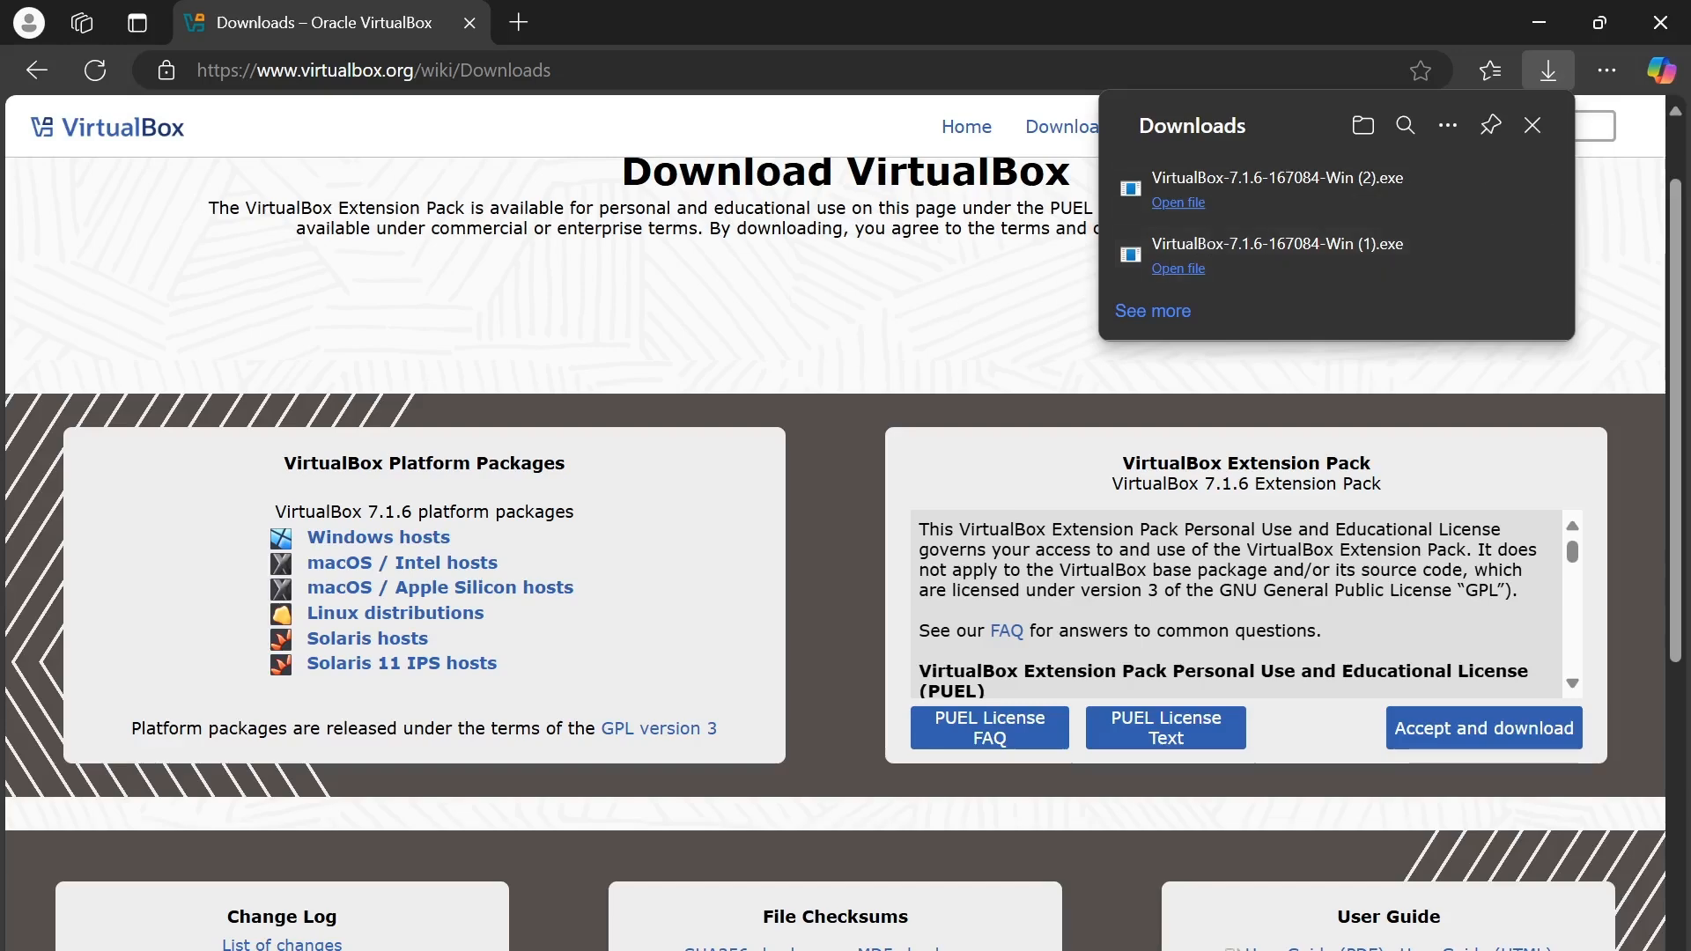
key(ctrl+t)
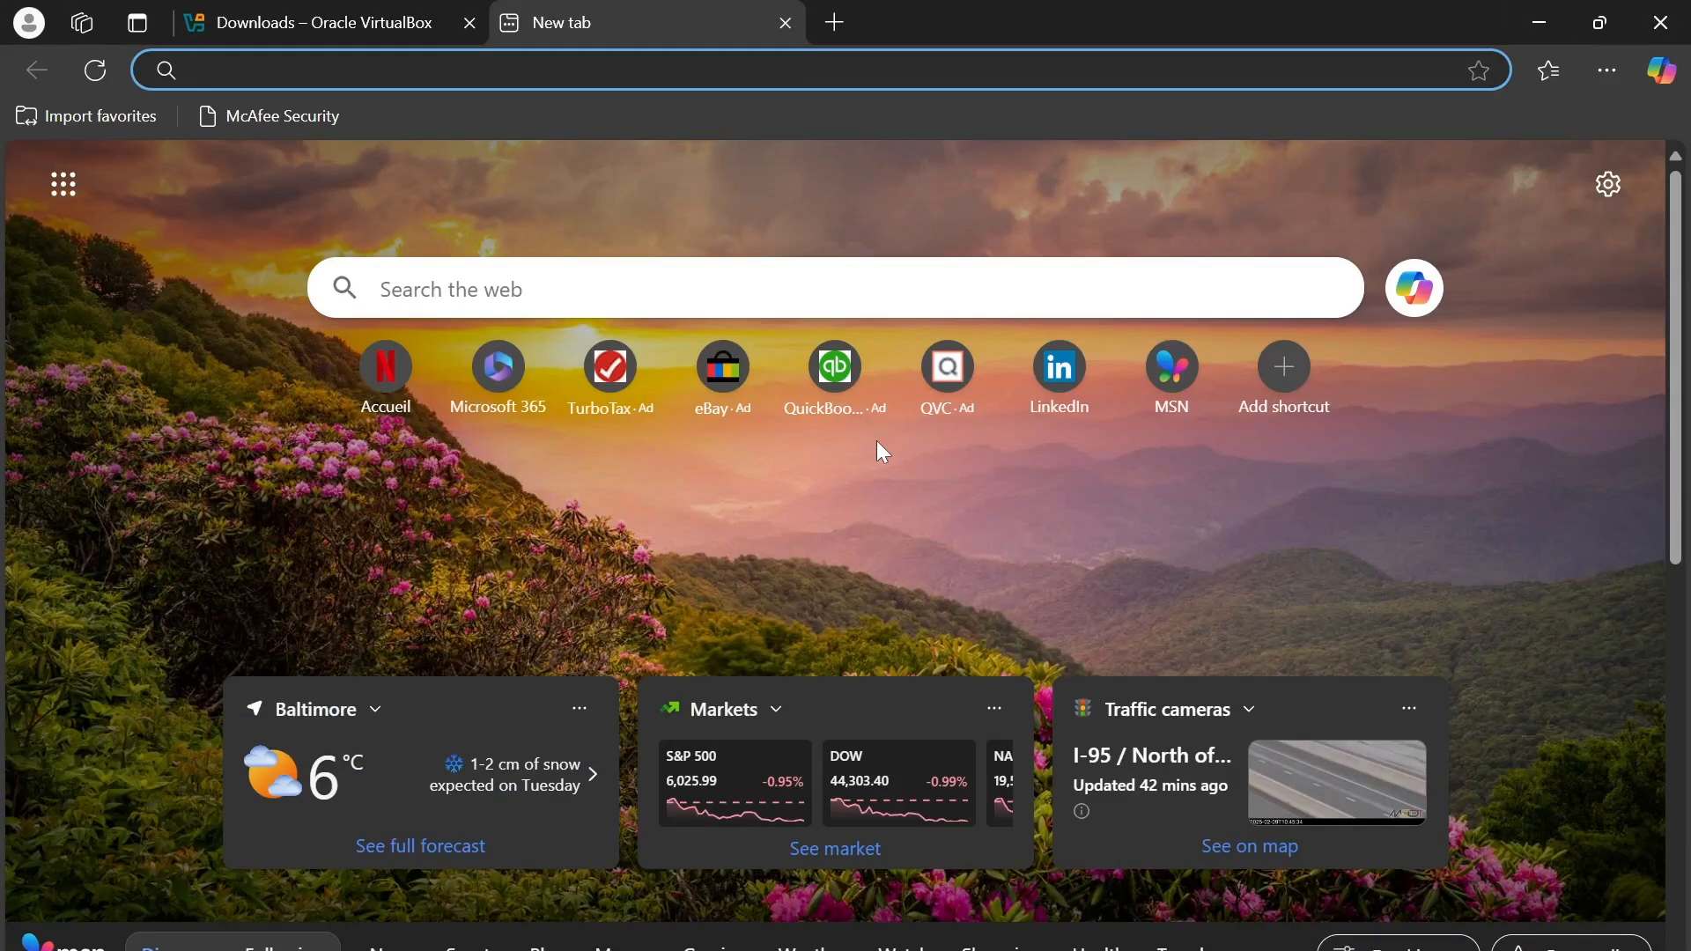
text(ka)
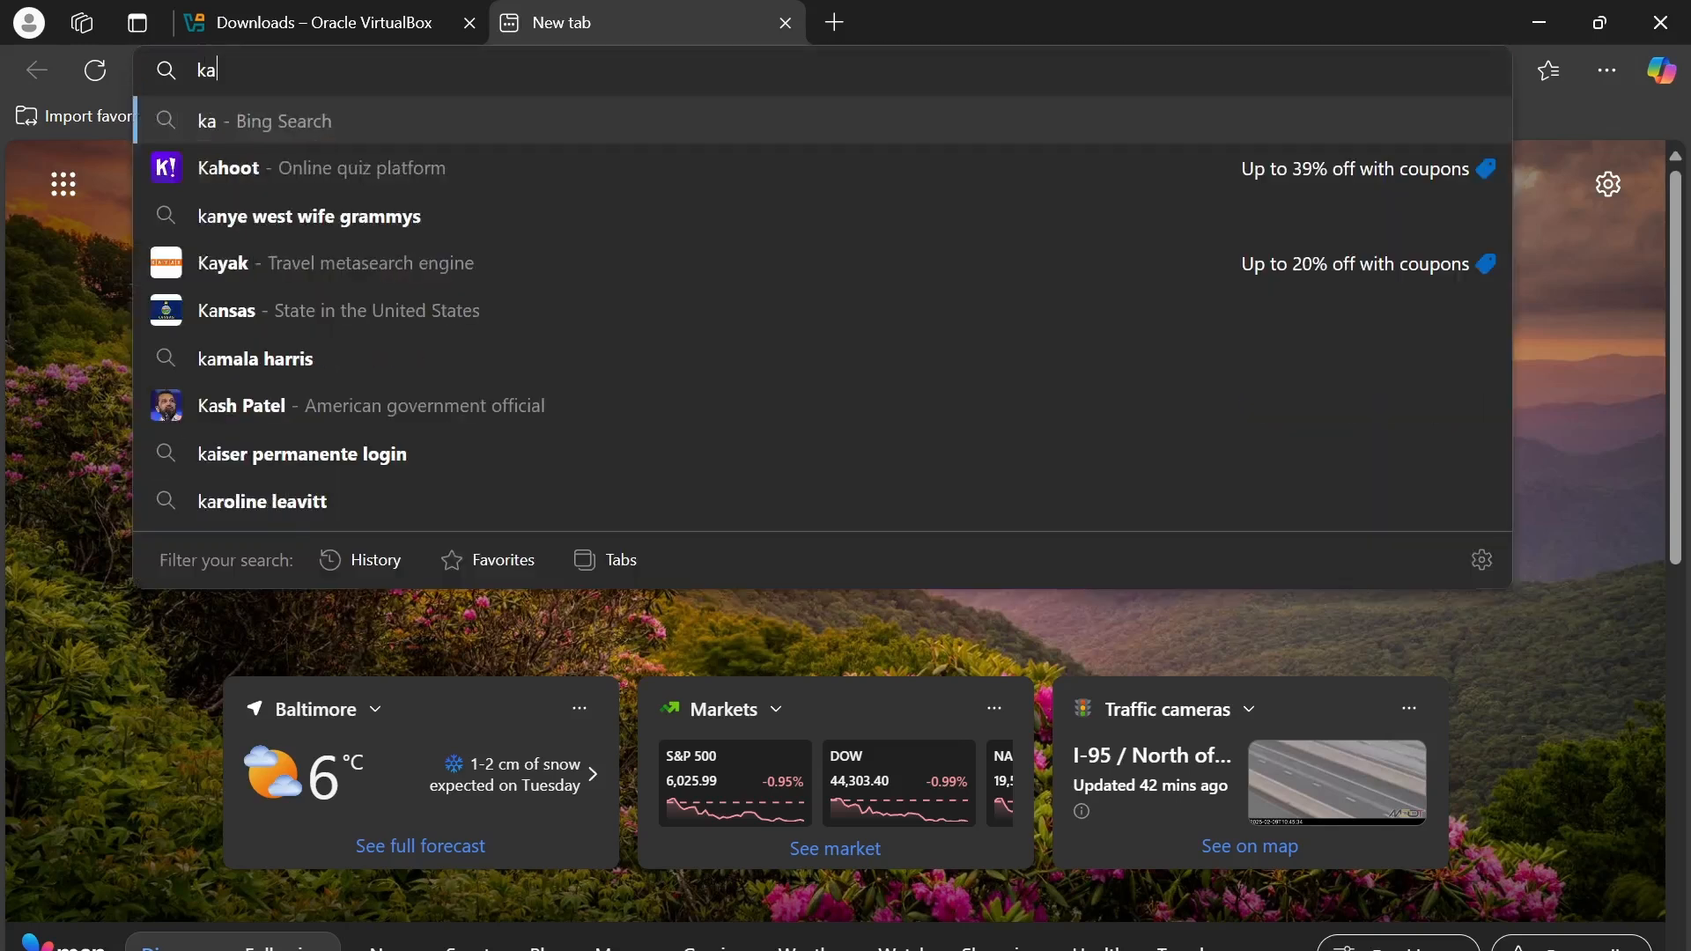
text(li.)
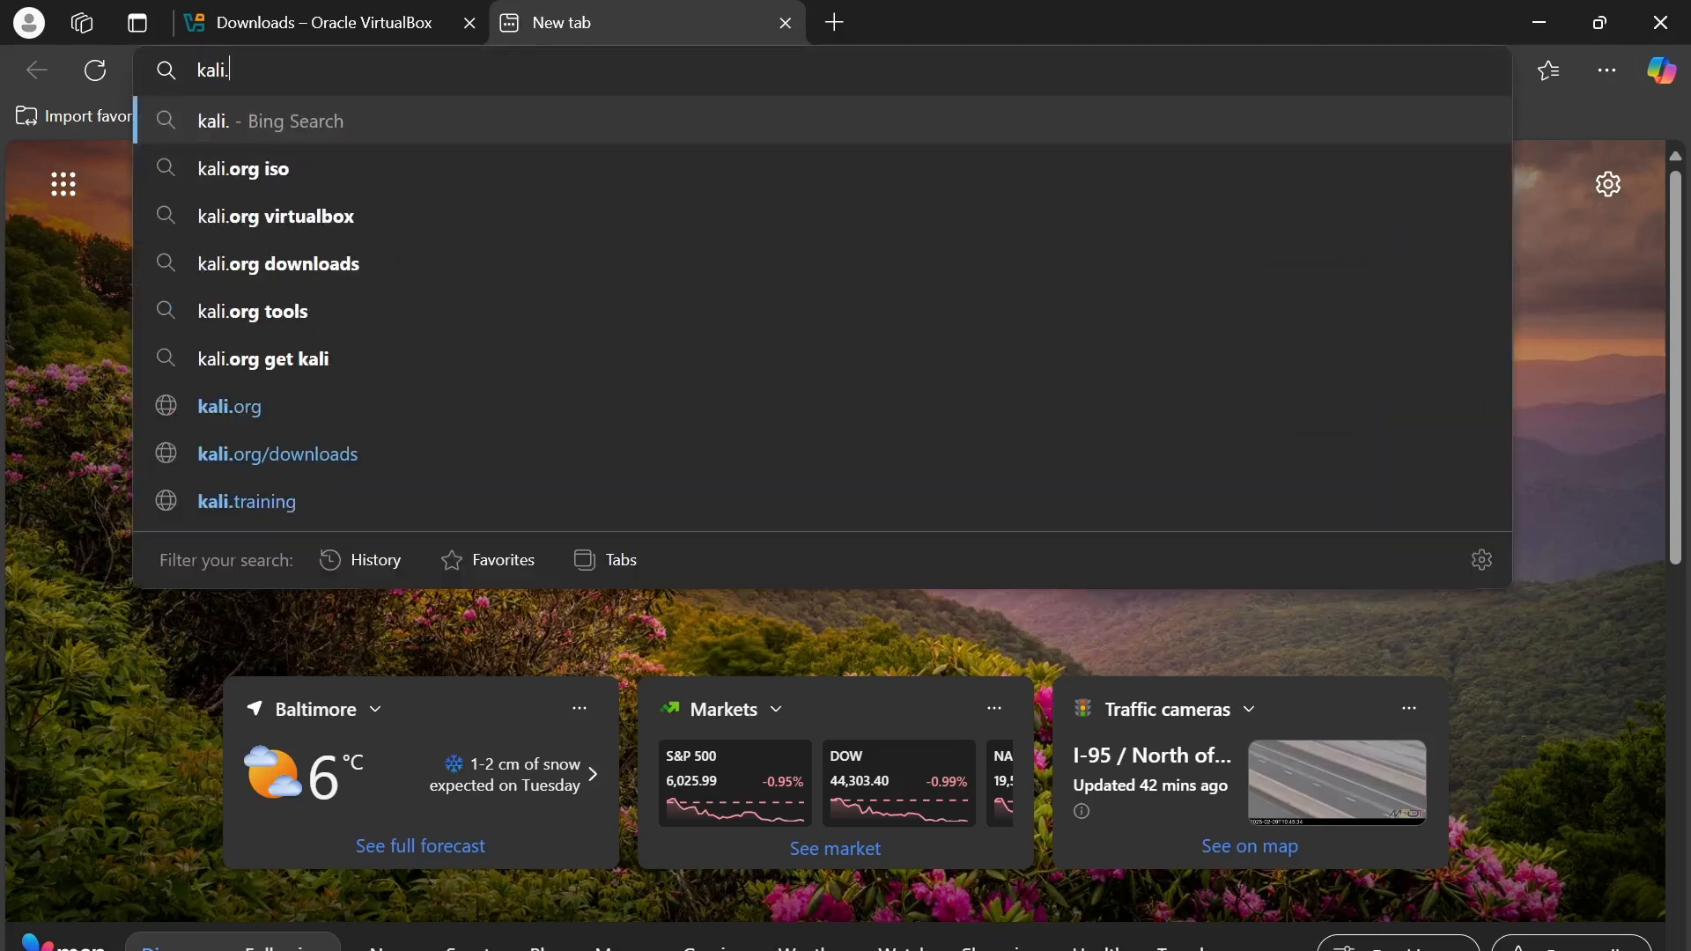
text(org)
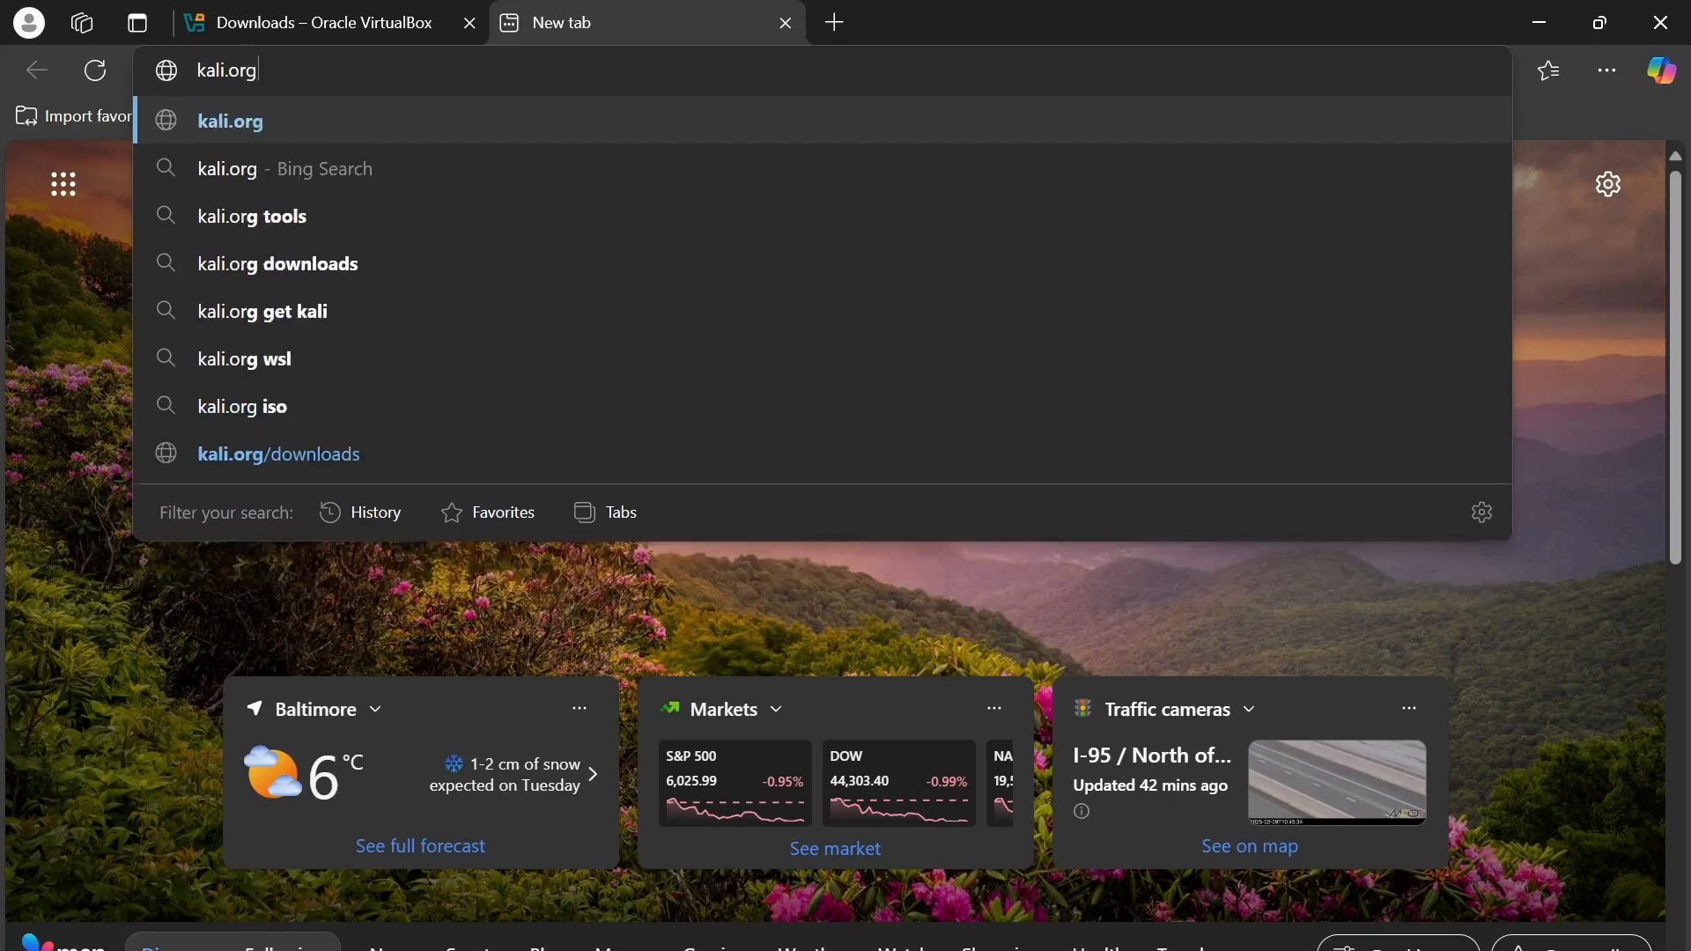
key(Return)
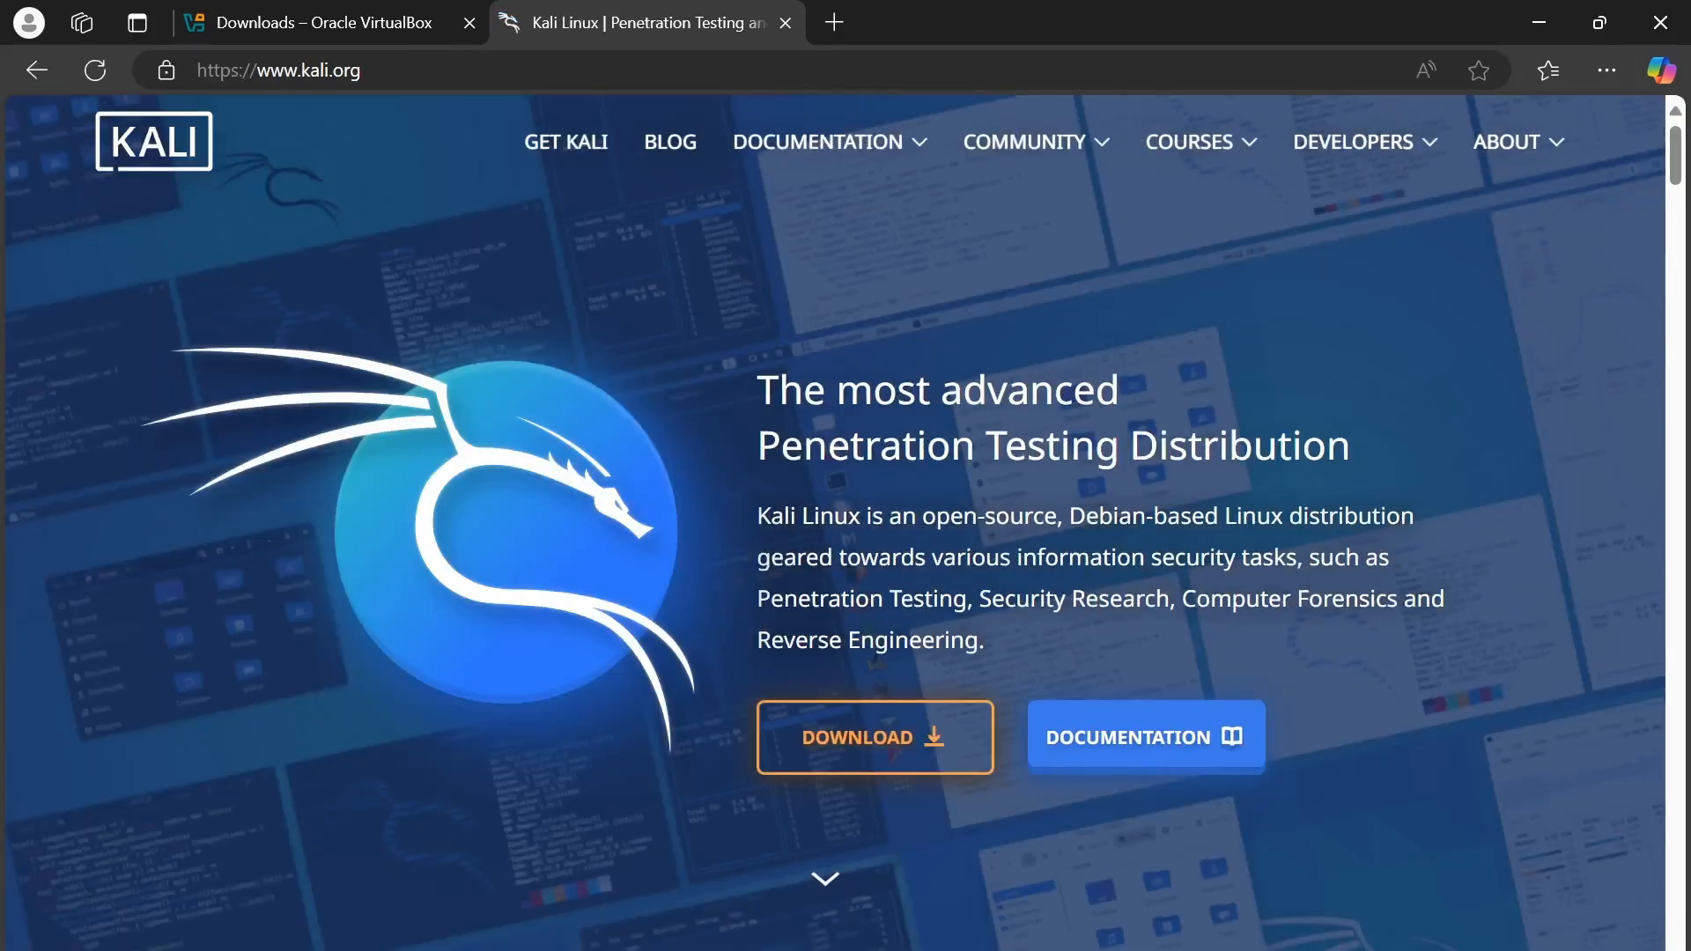
scroll(662, 490, down, 4)
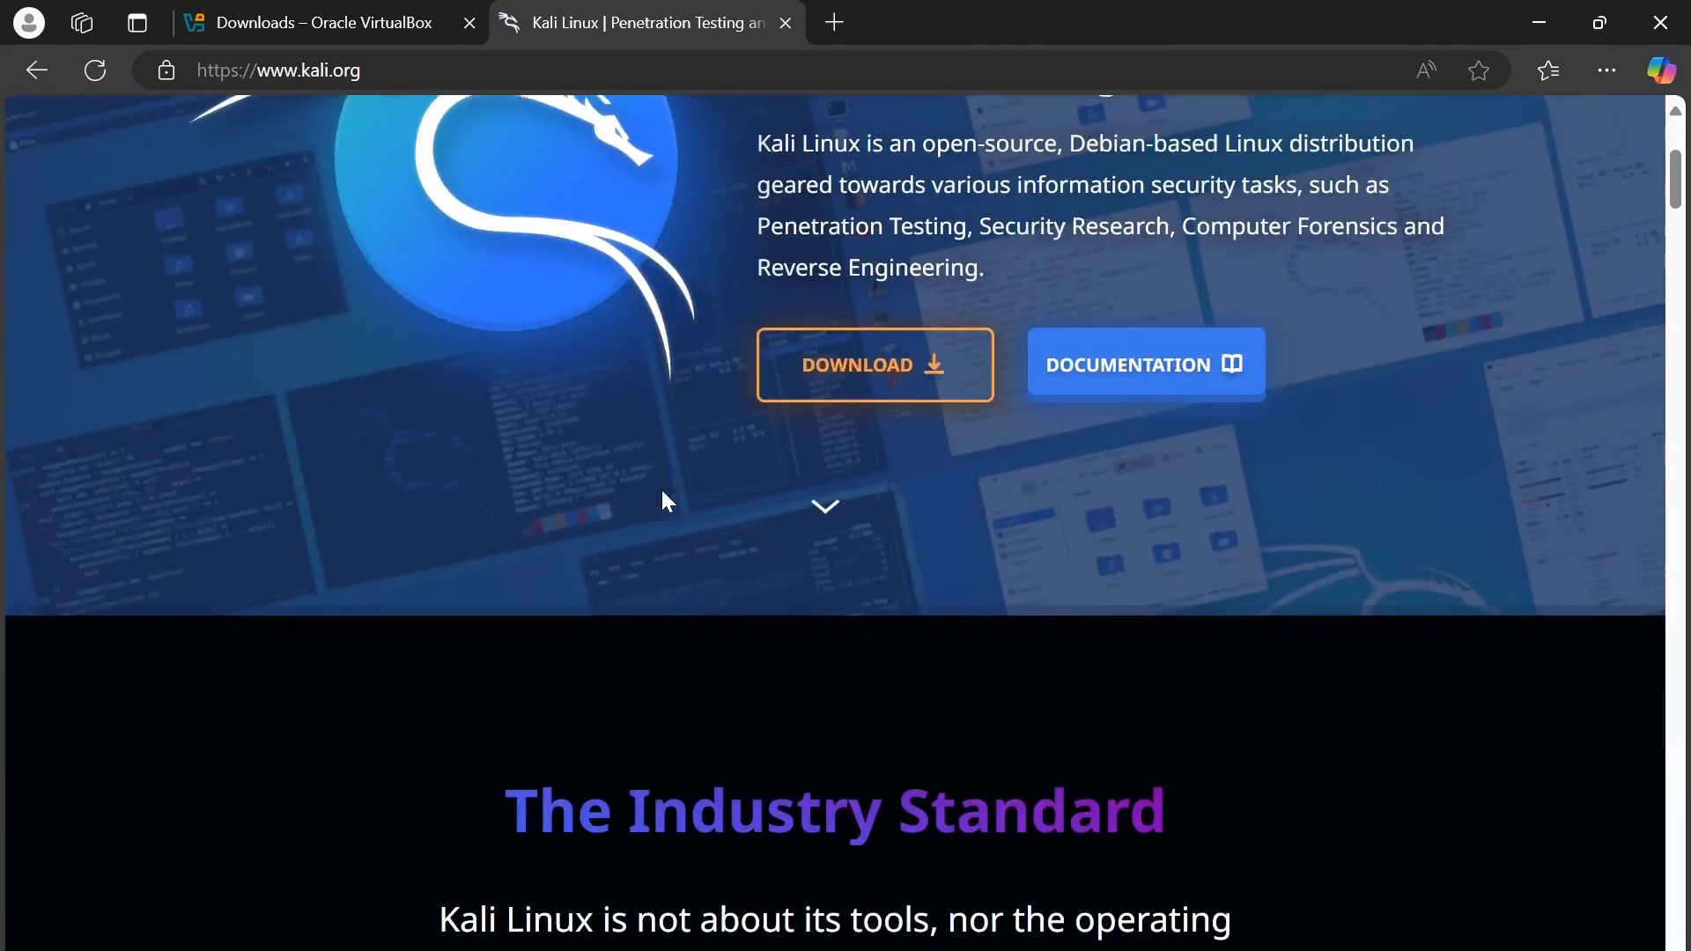
scroll(662, 489, up, 4)
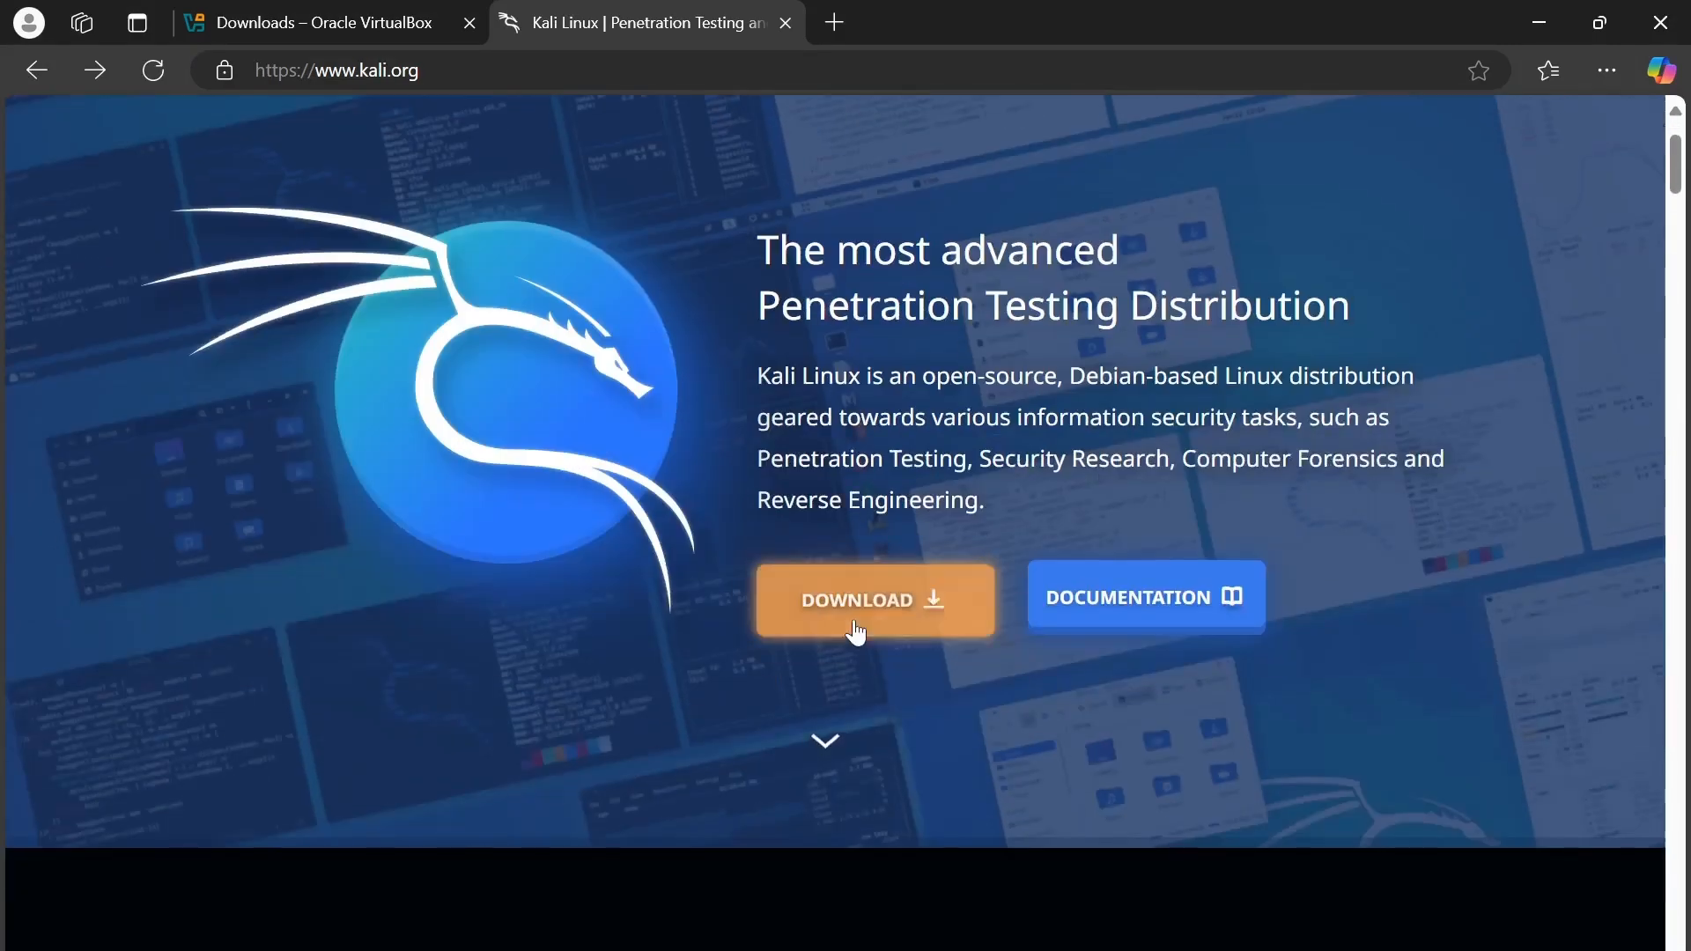
- Under Get Kali's Installer Images, download the 2024.4 NetInstaller ISO
click(859, 628)
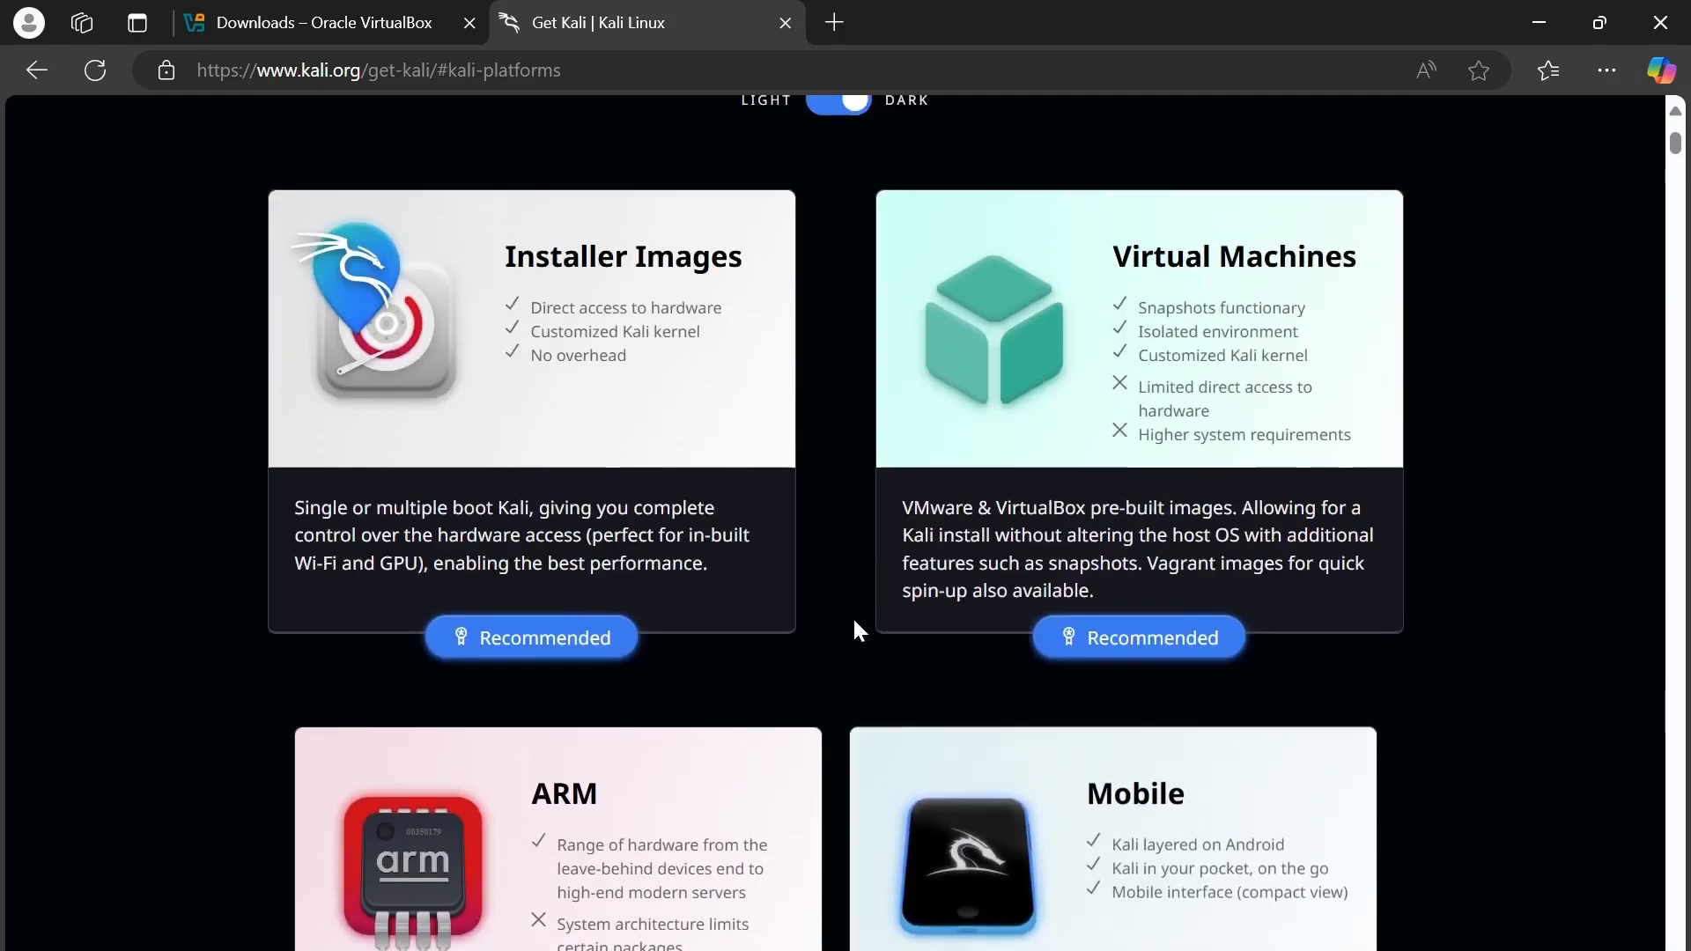
right_click(547, 354)
click(518, 339)
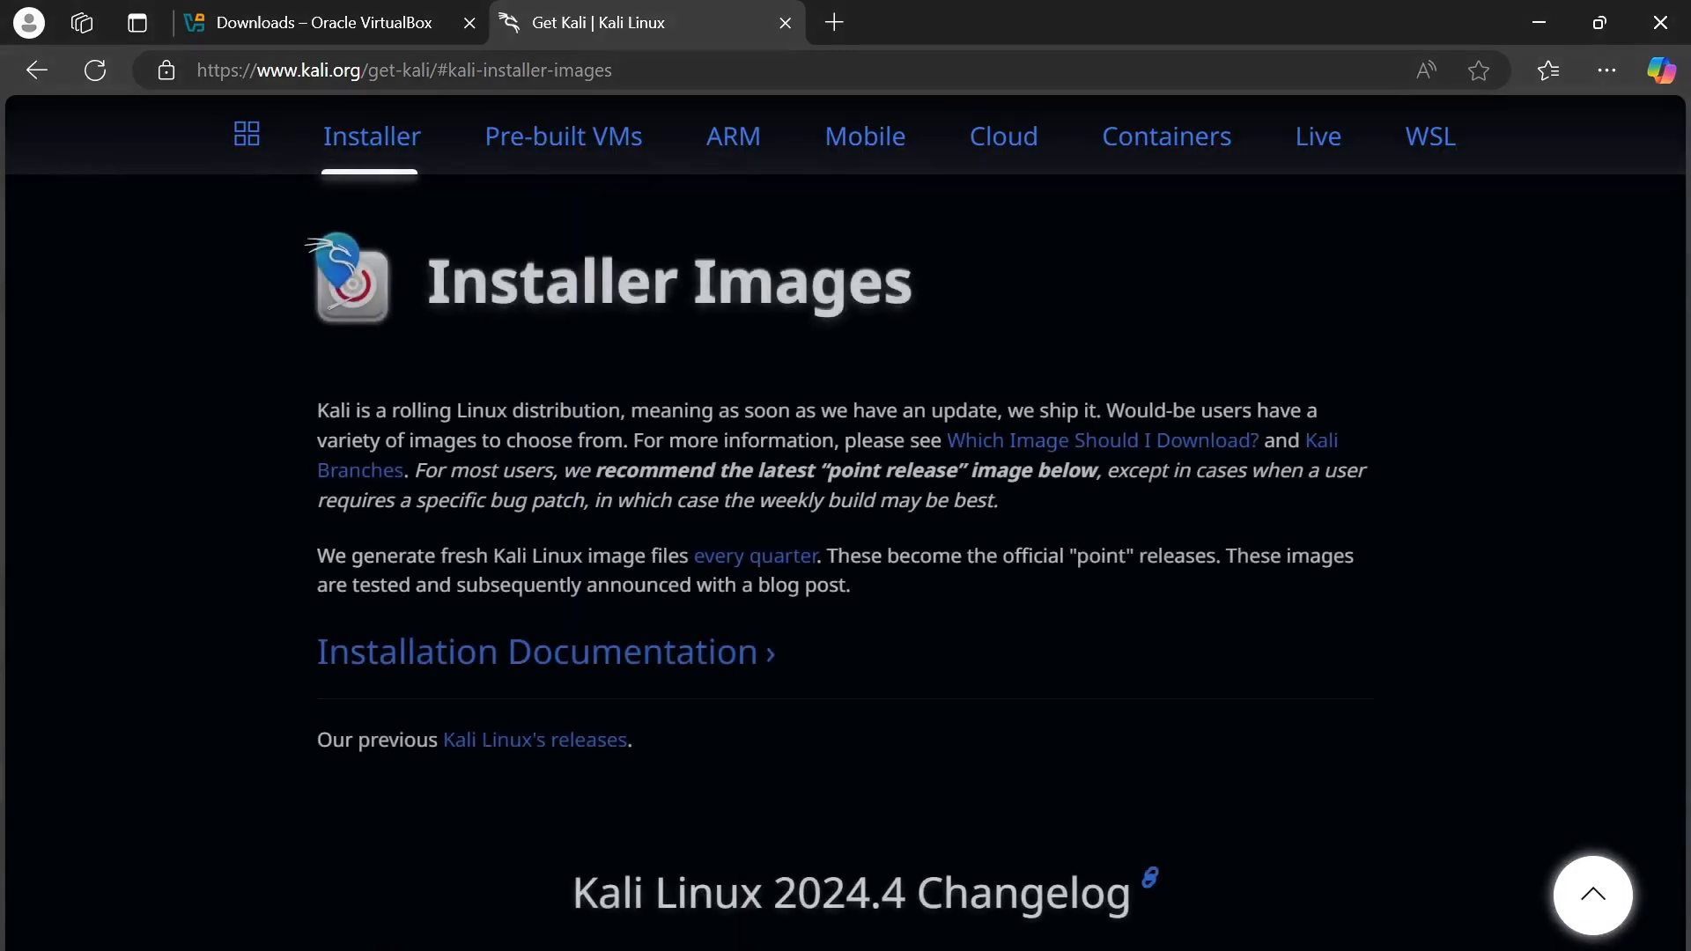
scroll(669, 441, down, 10)
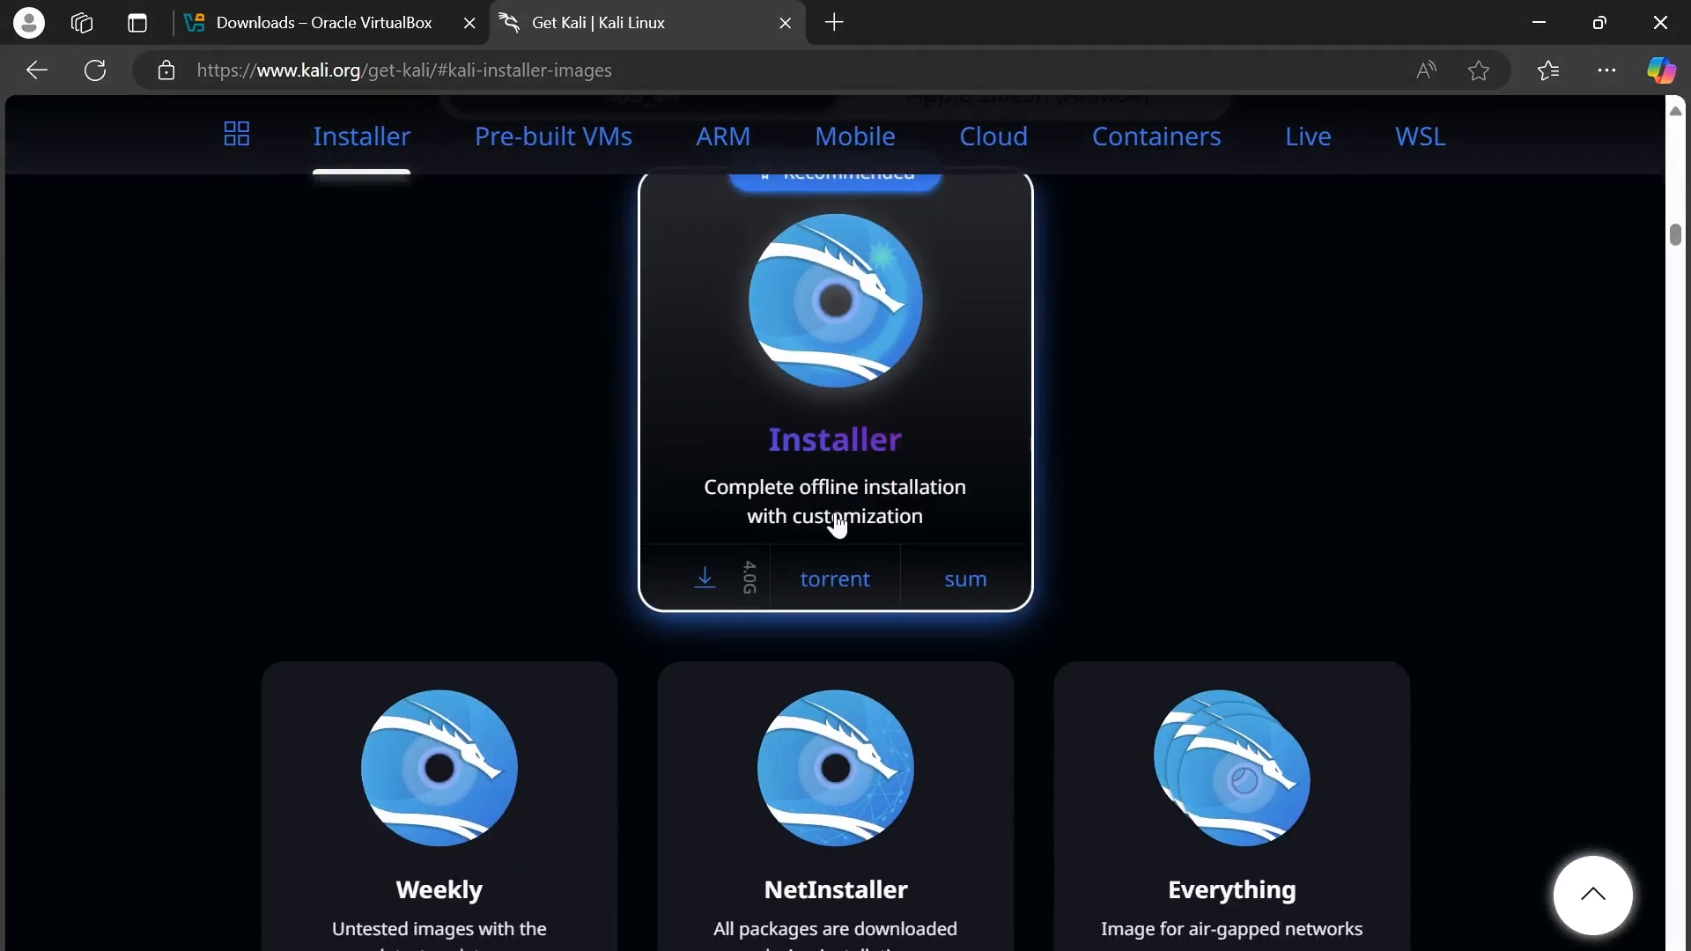
scroll(838, 525, up, 1)
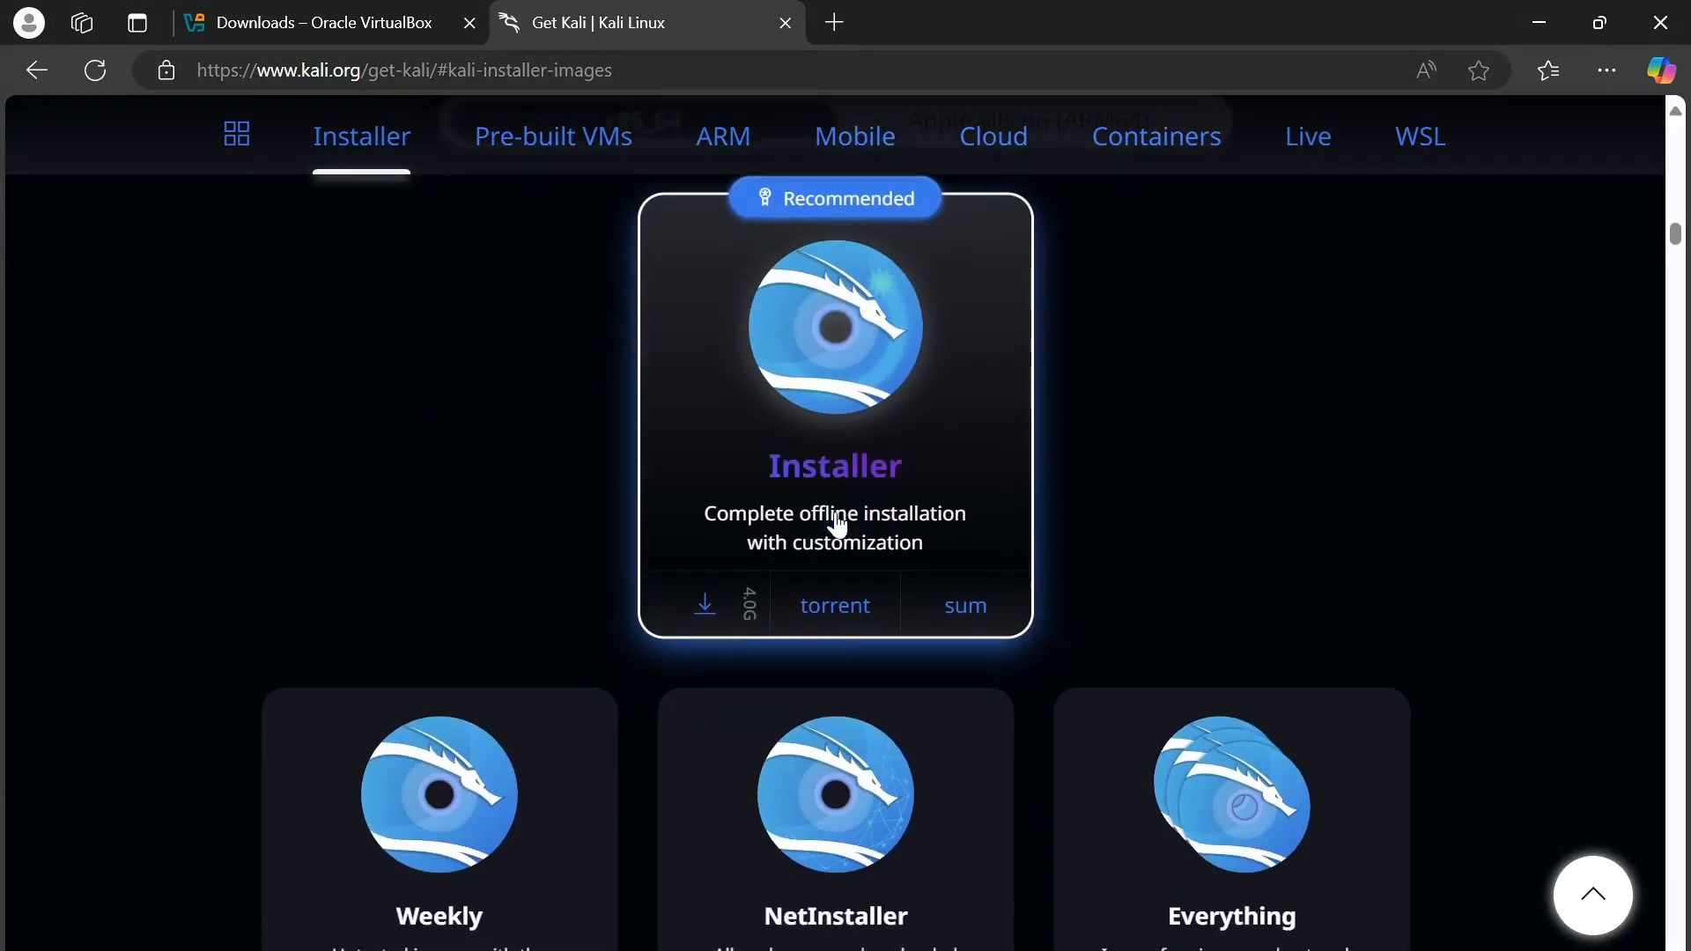
scroll(837, 525, down, 1)
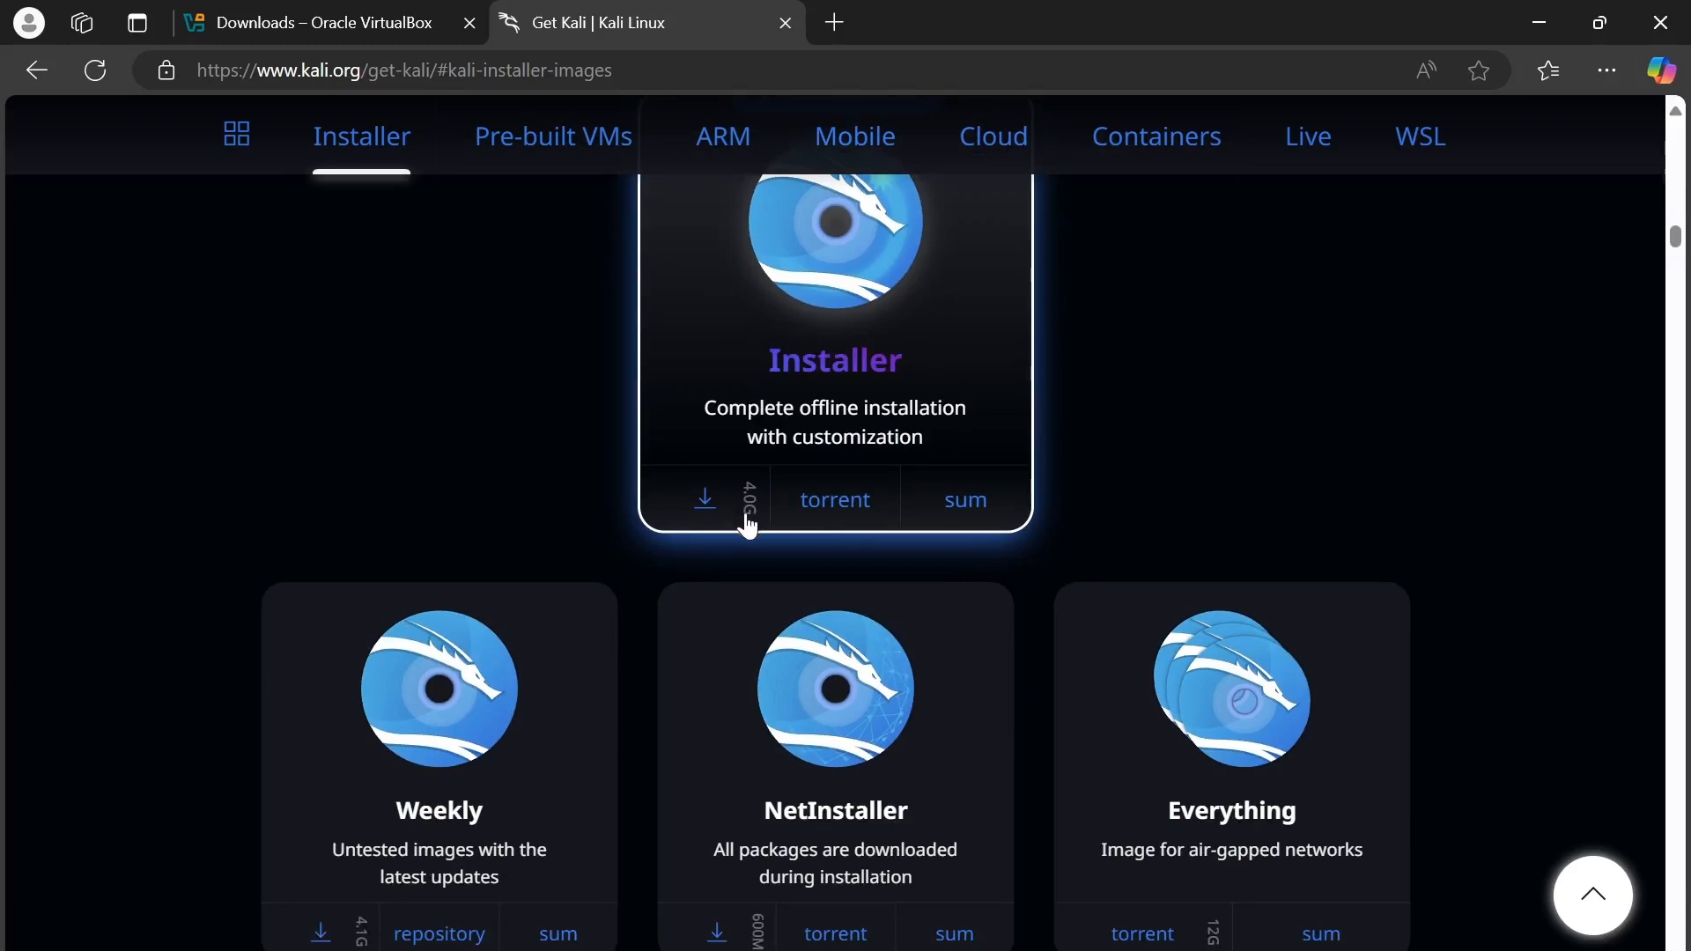
scroll(525, 691, down, 1)
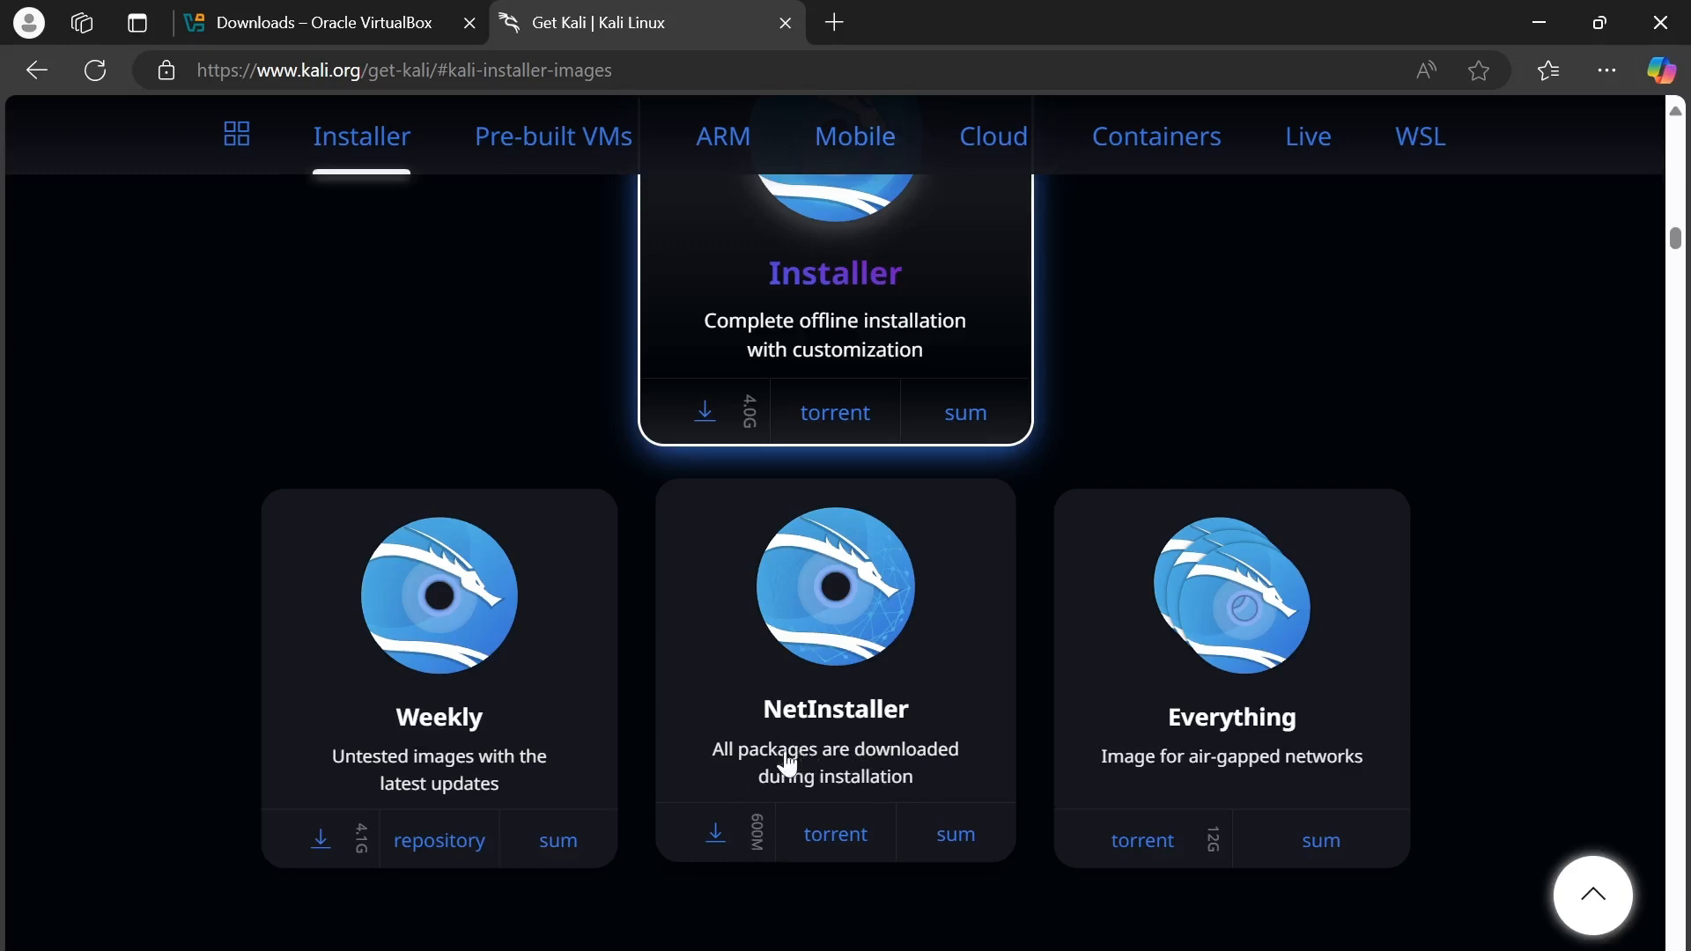
scroll(788, 763, down, 1)
click(718, 712)
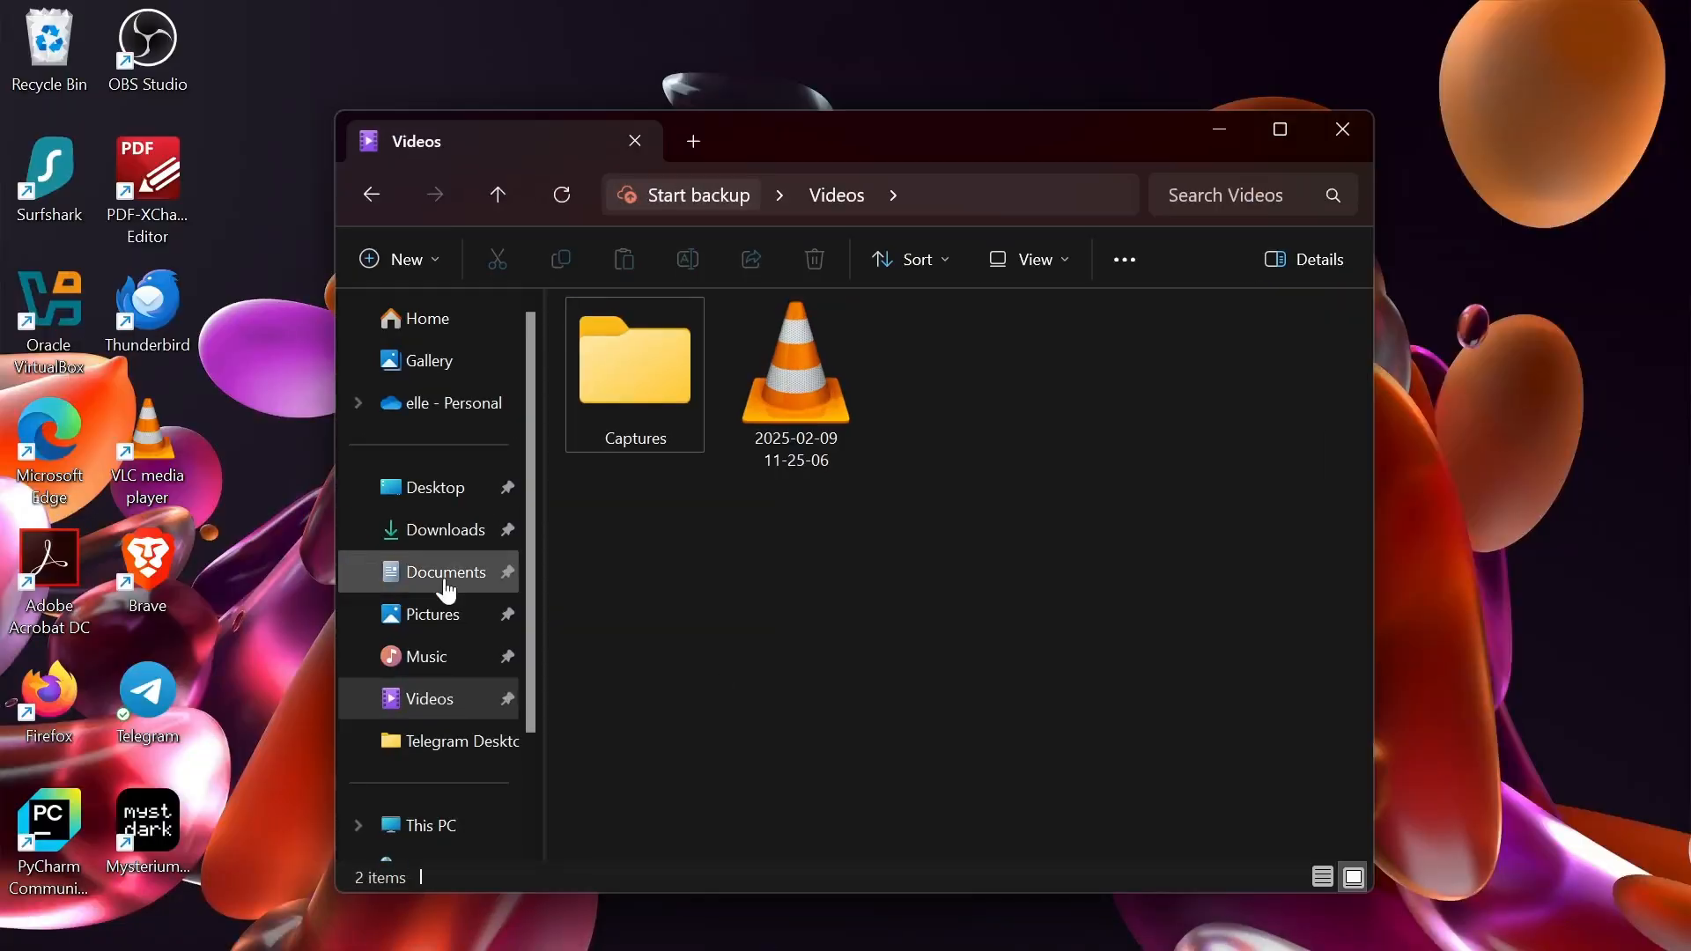
- Run the VirtualBox-7.1.6 installer from the Downloads folder
click(431, 531)
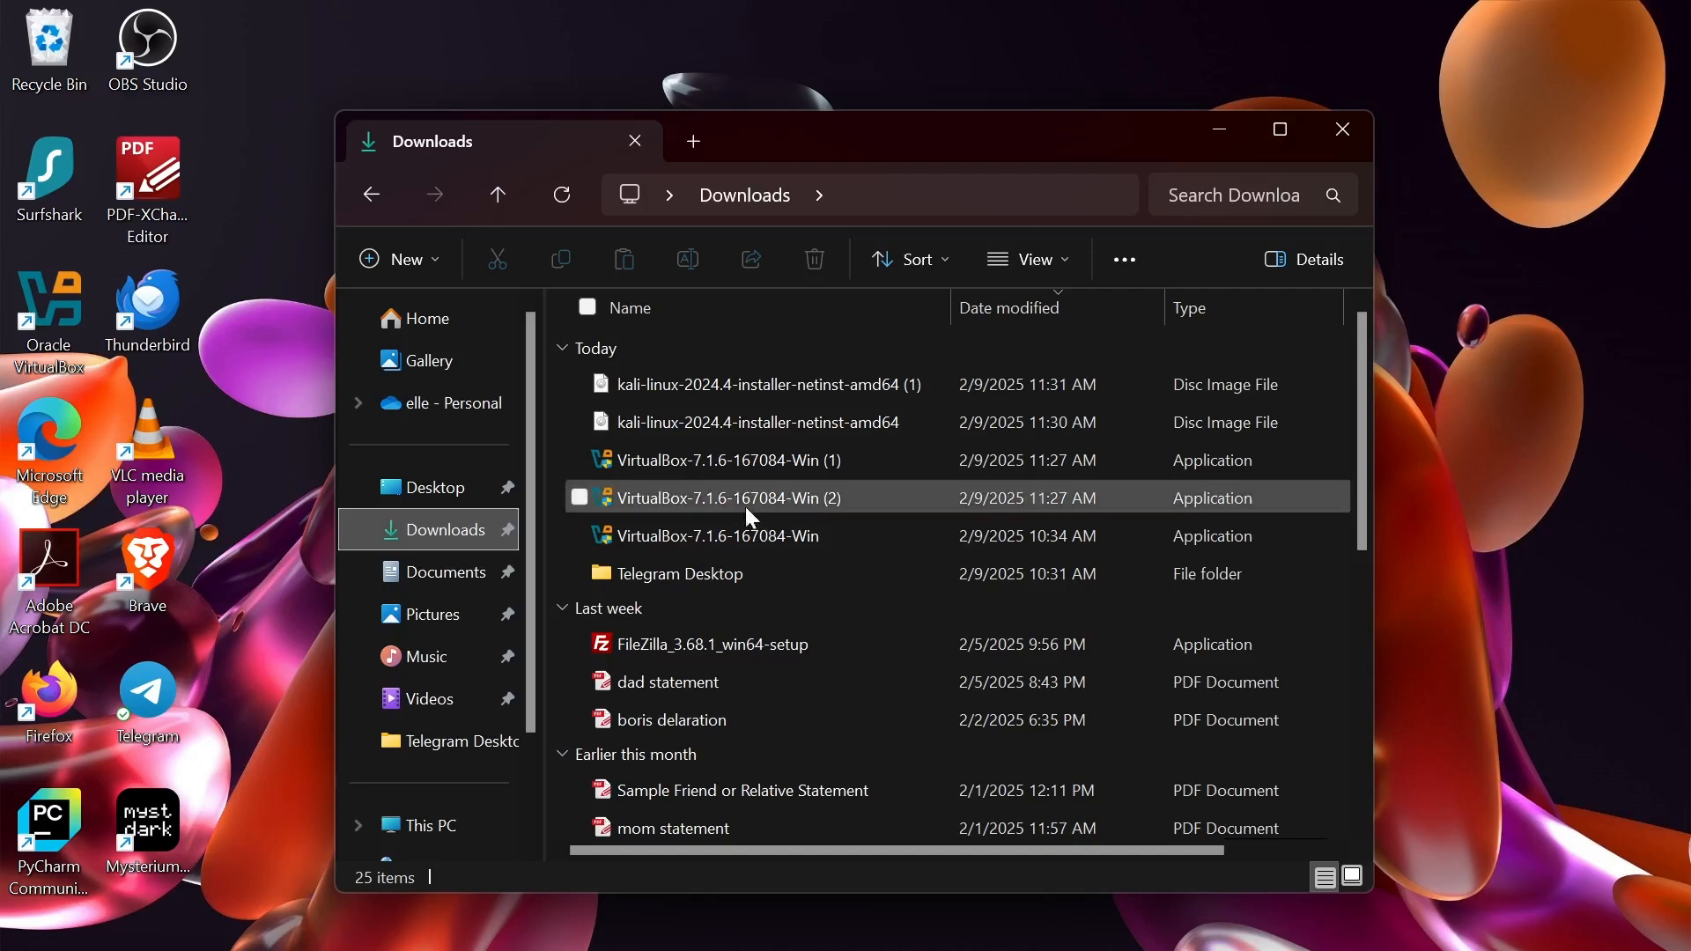
double_click(684, 460)
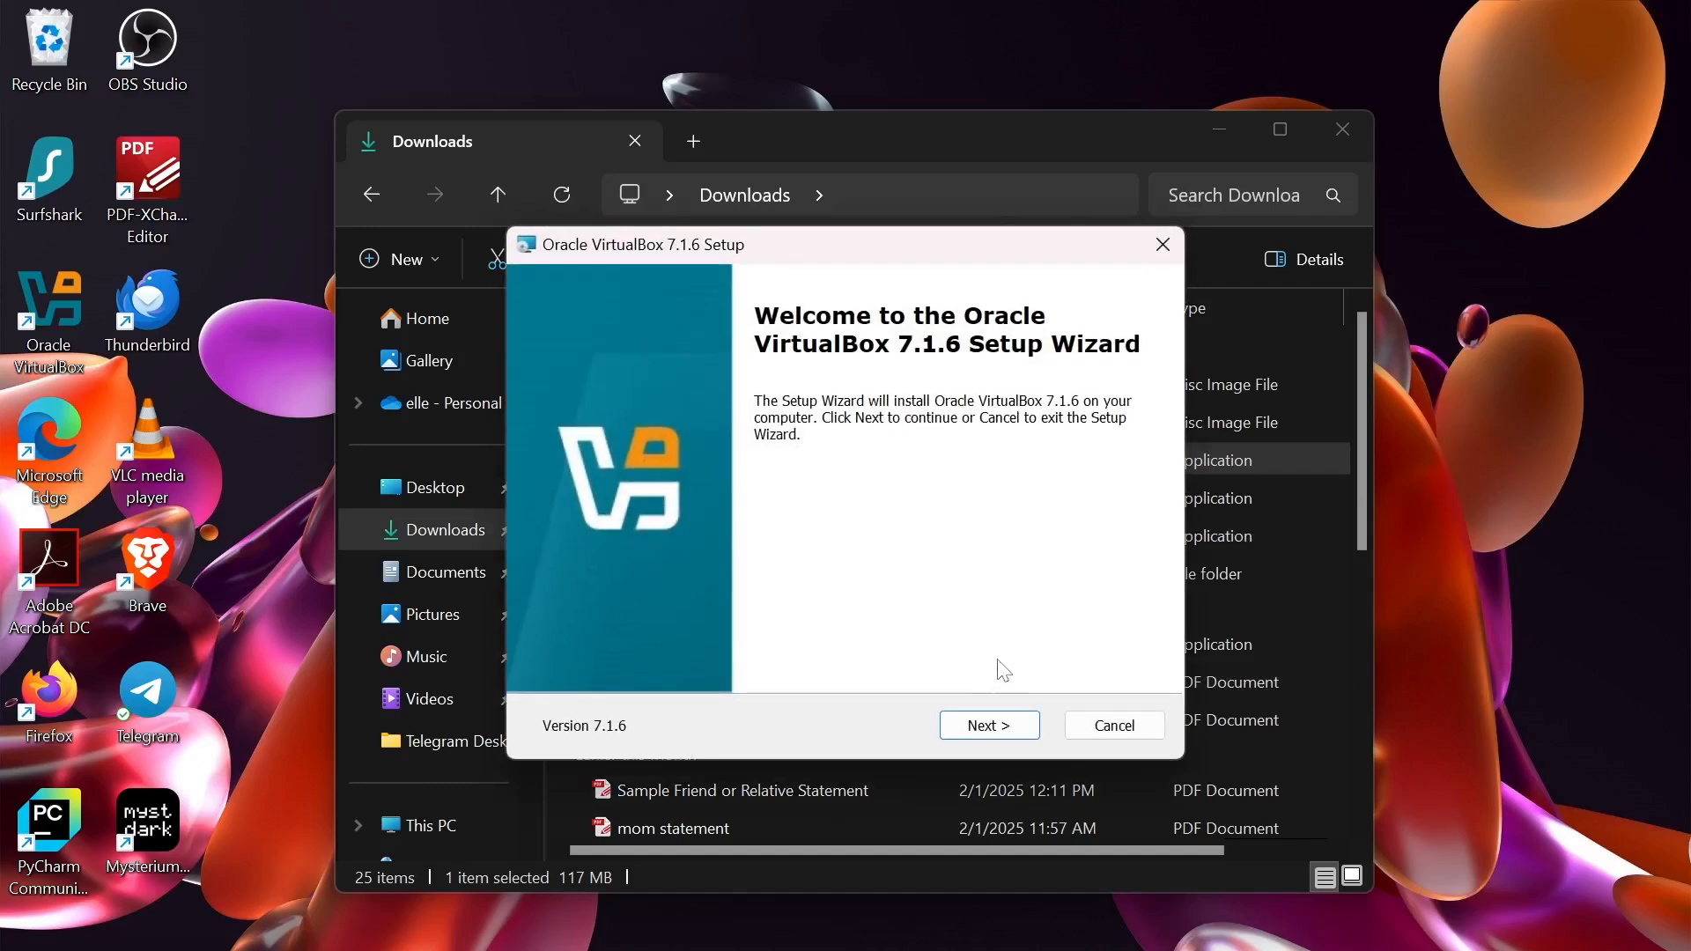
- Advance the VirtualBox 7.1.6 setup past welcome, license acceptance and custom feature pages
click(994, 727)
click(618, 621)
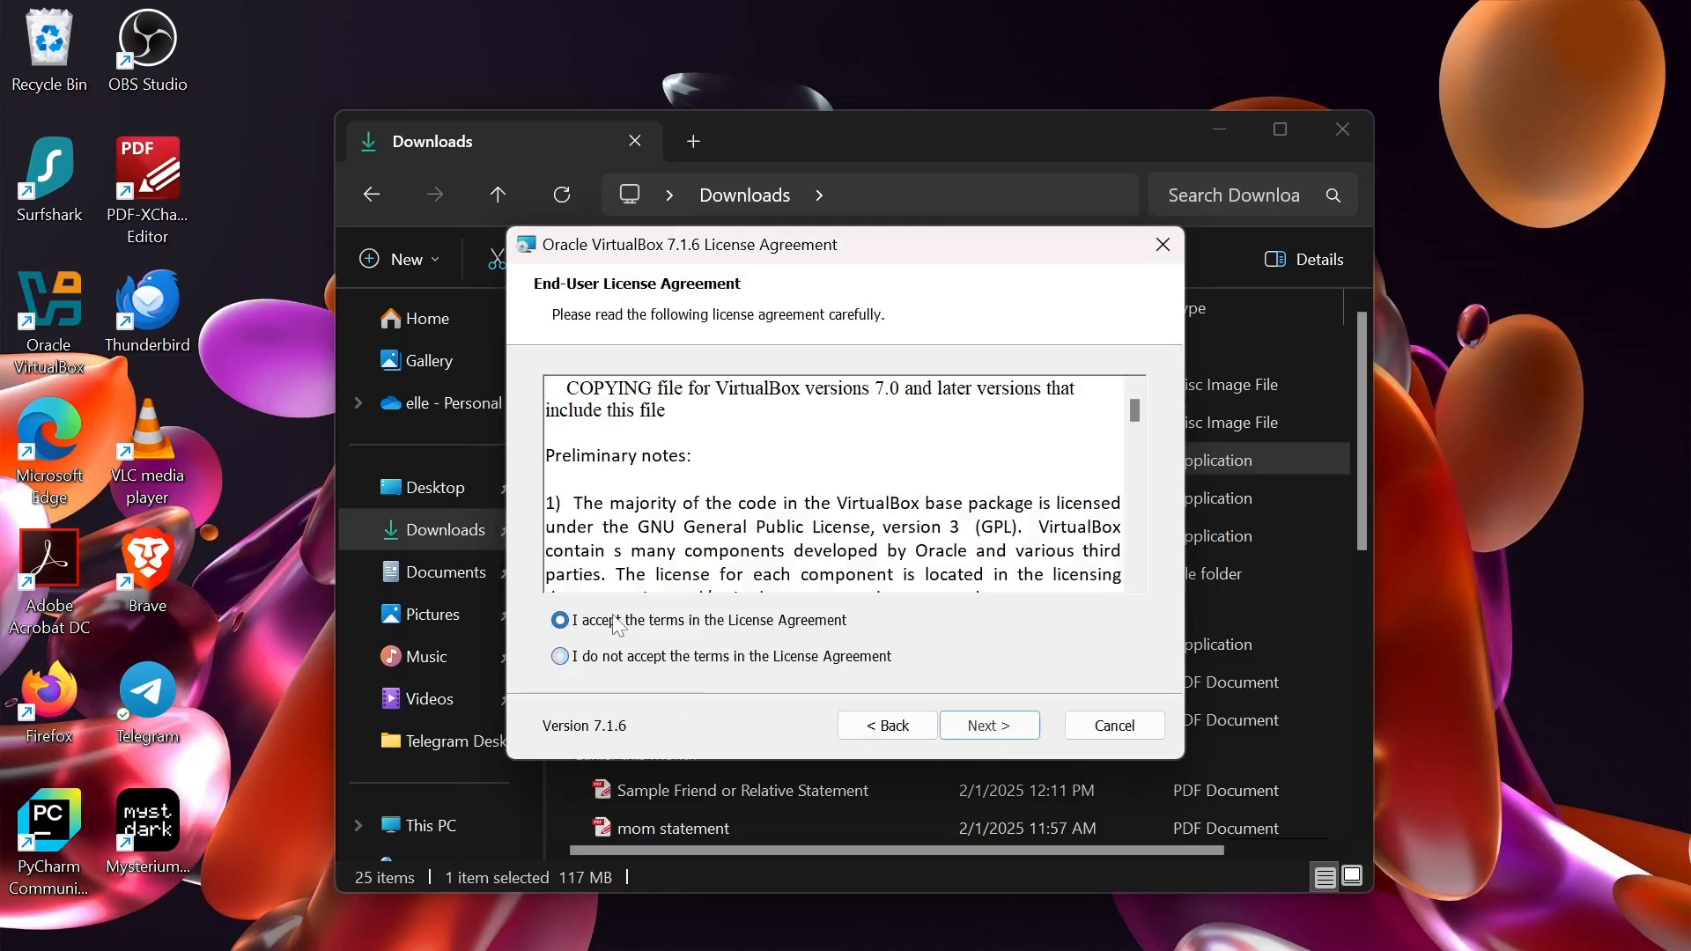
click(1011, 727)
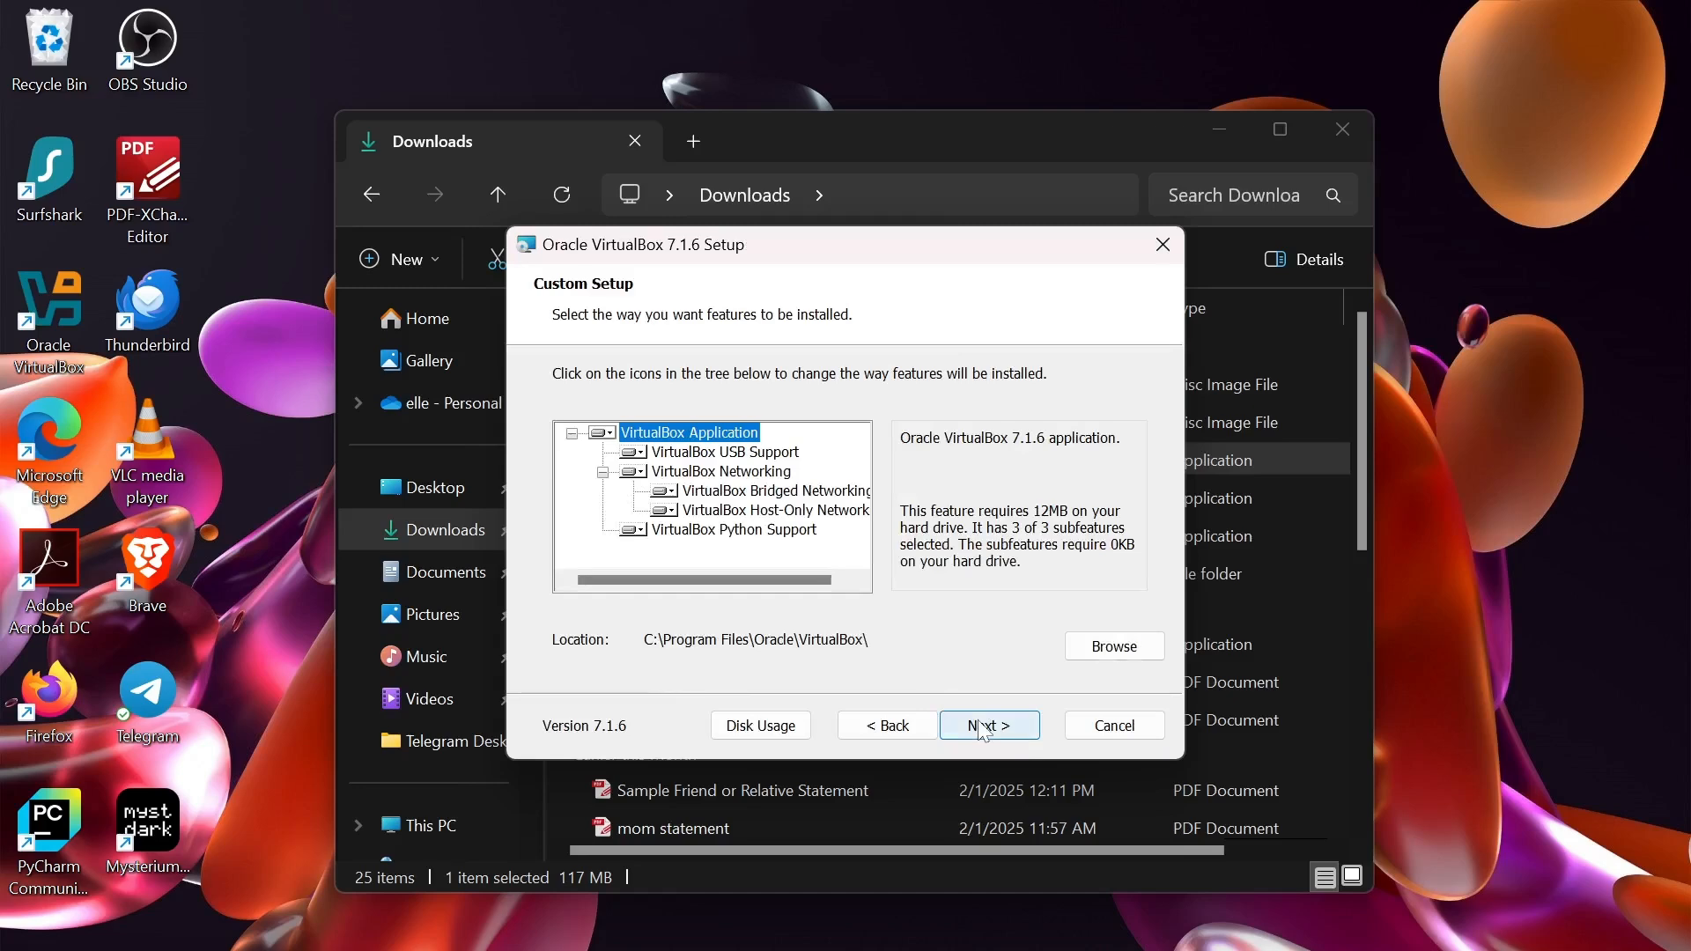
click(984, 732)
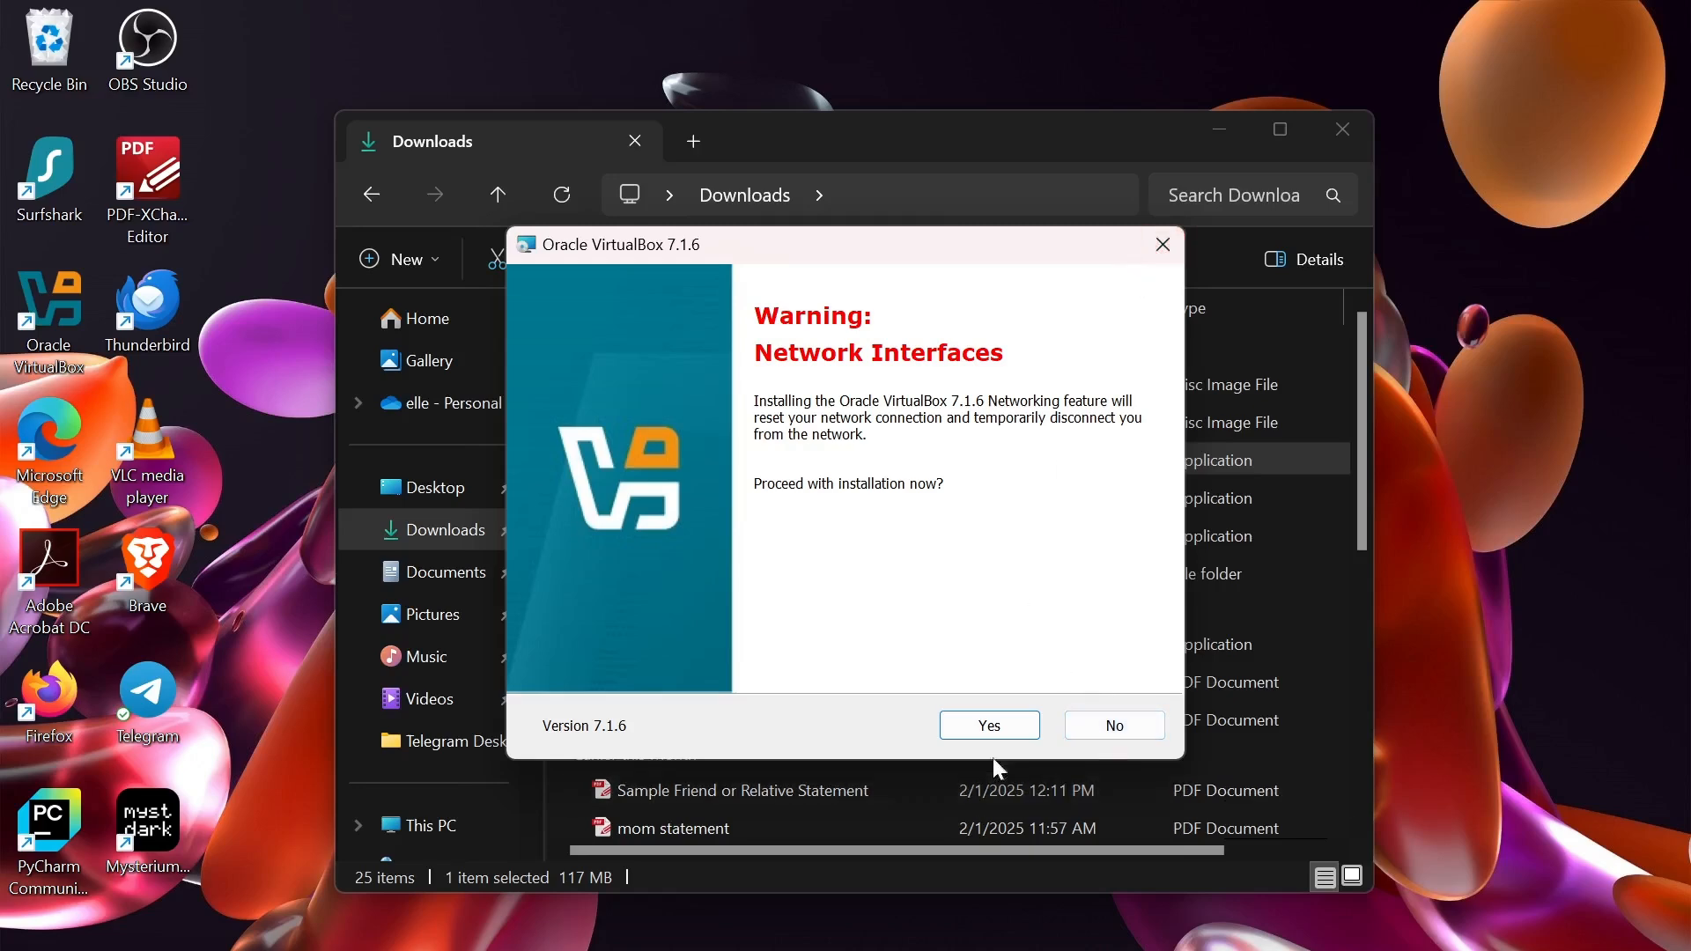
- Cancel the installation, minimize the Downloads window and dismiss the compatibility warning
click(1162, 246)
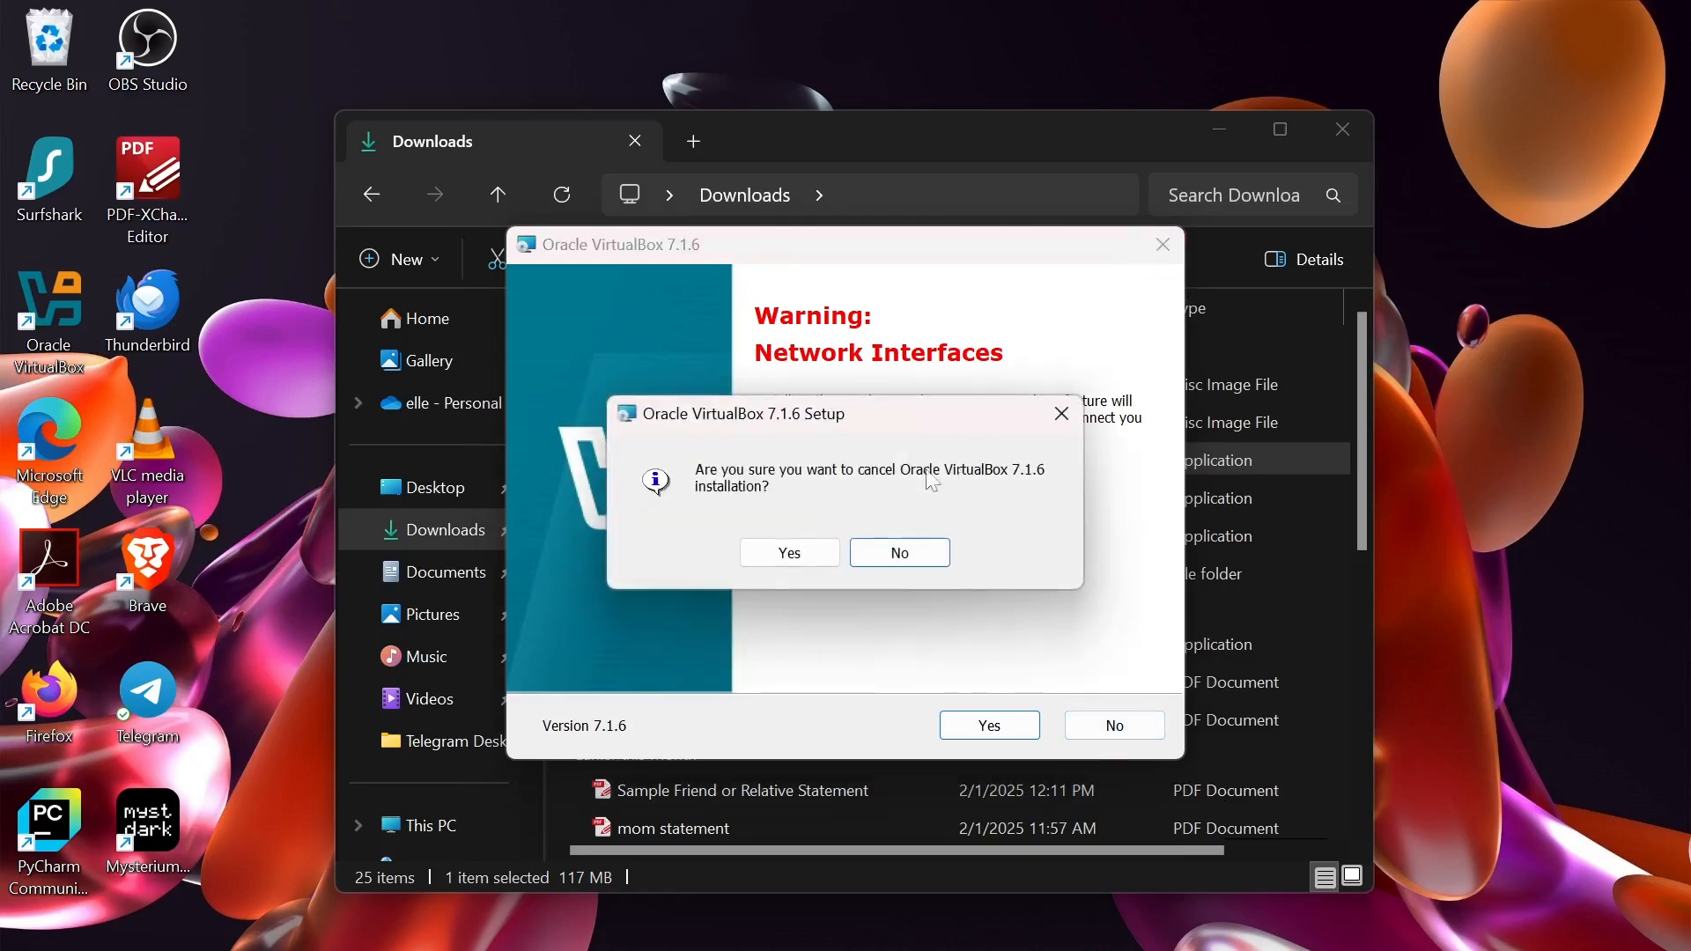
click(799, 553)
click(987, 725)
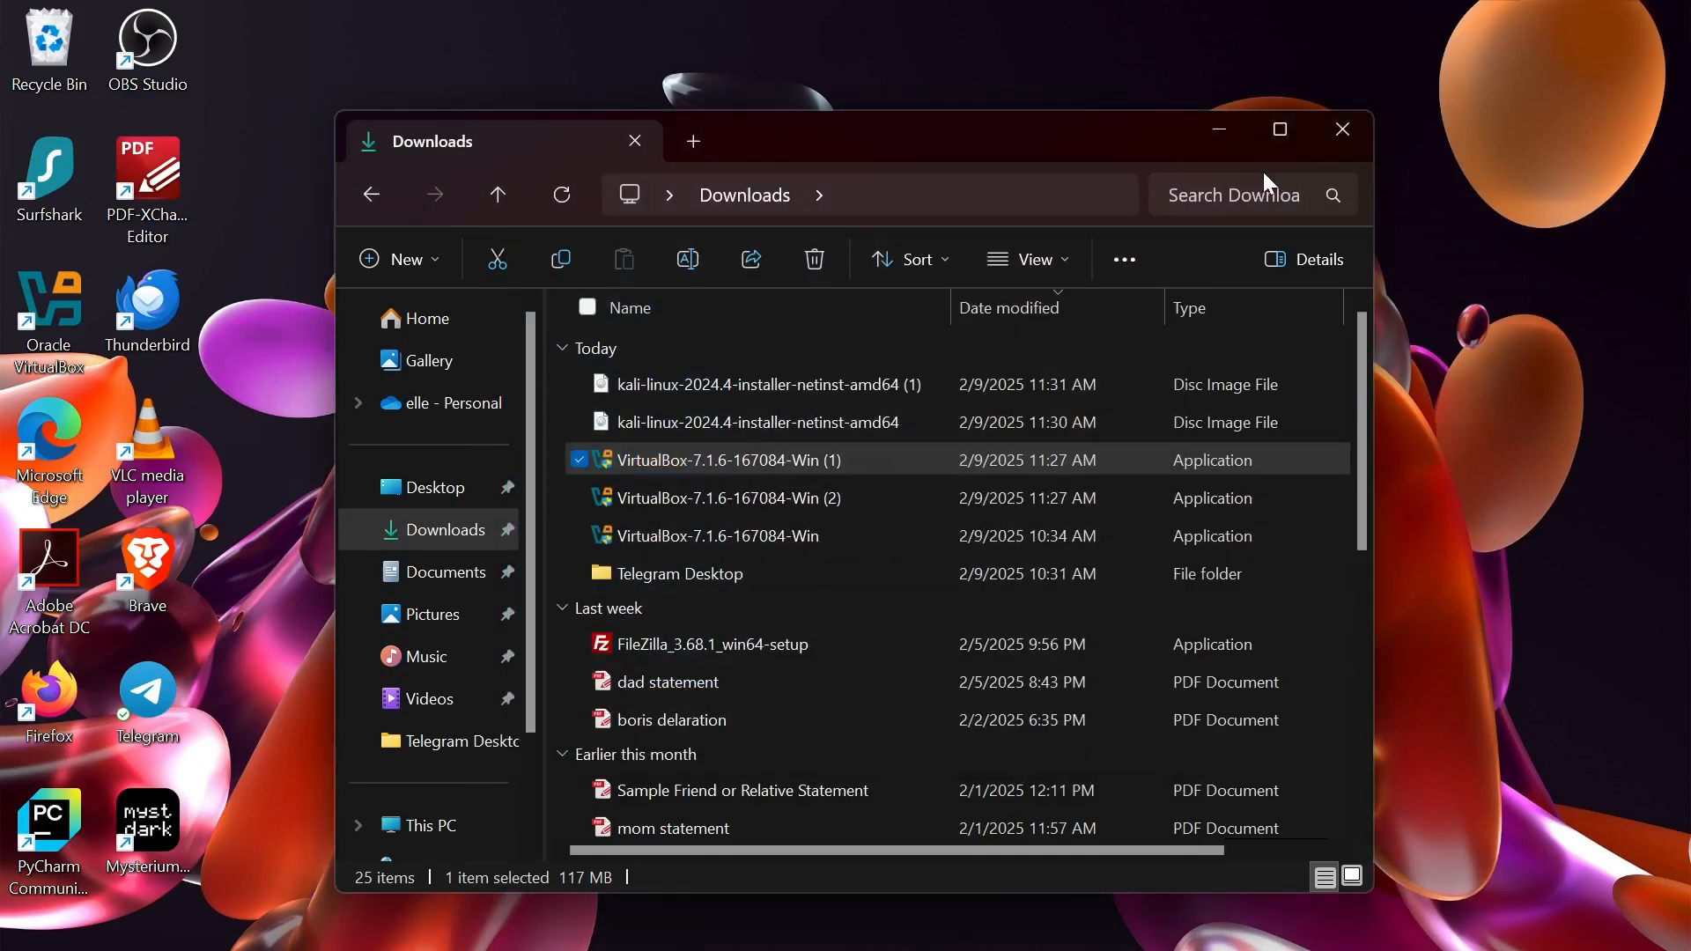
click(1220, 133)
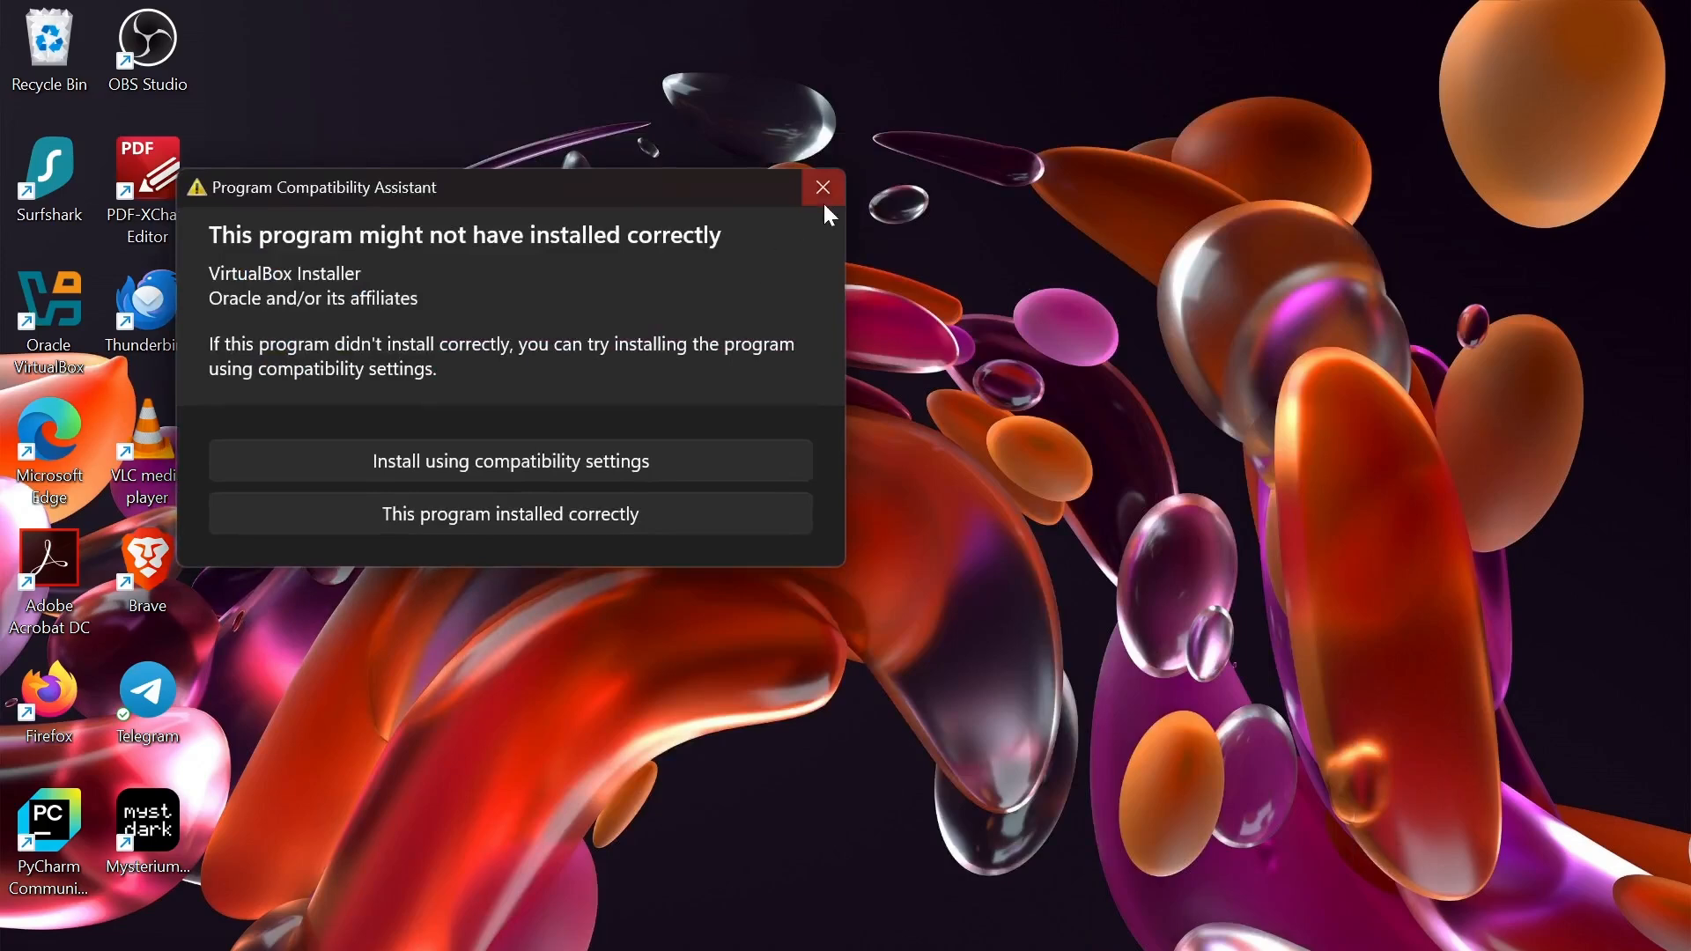
click(833, 193)
right_click(903, 264)
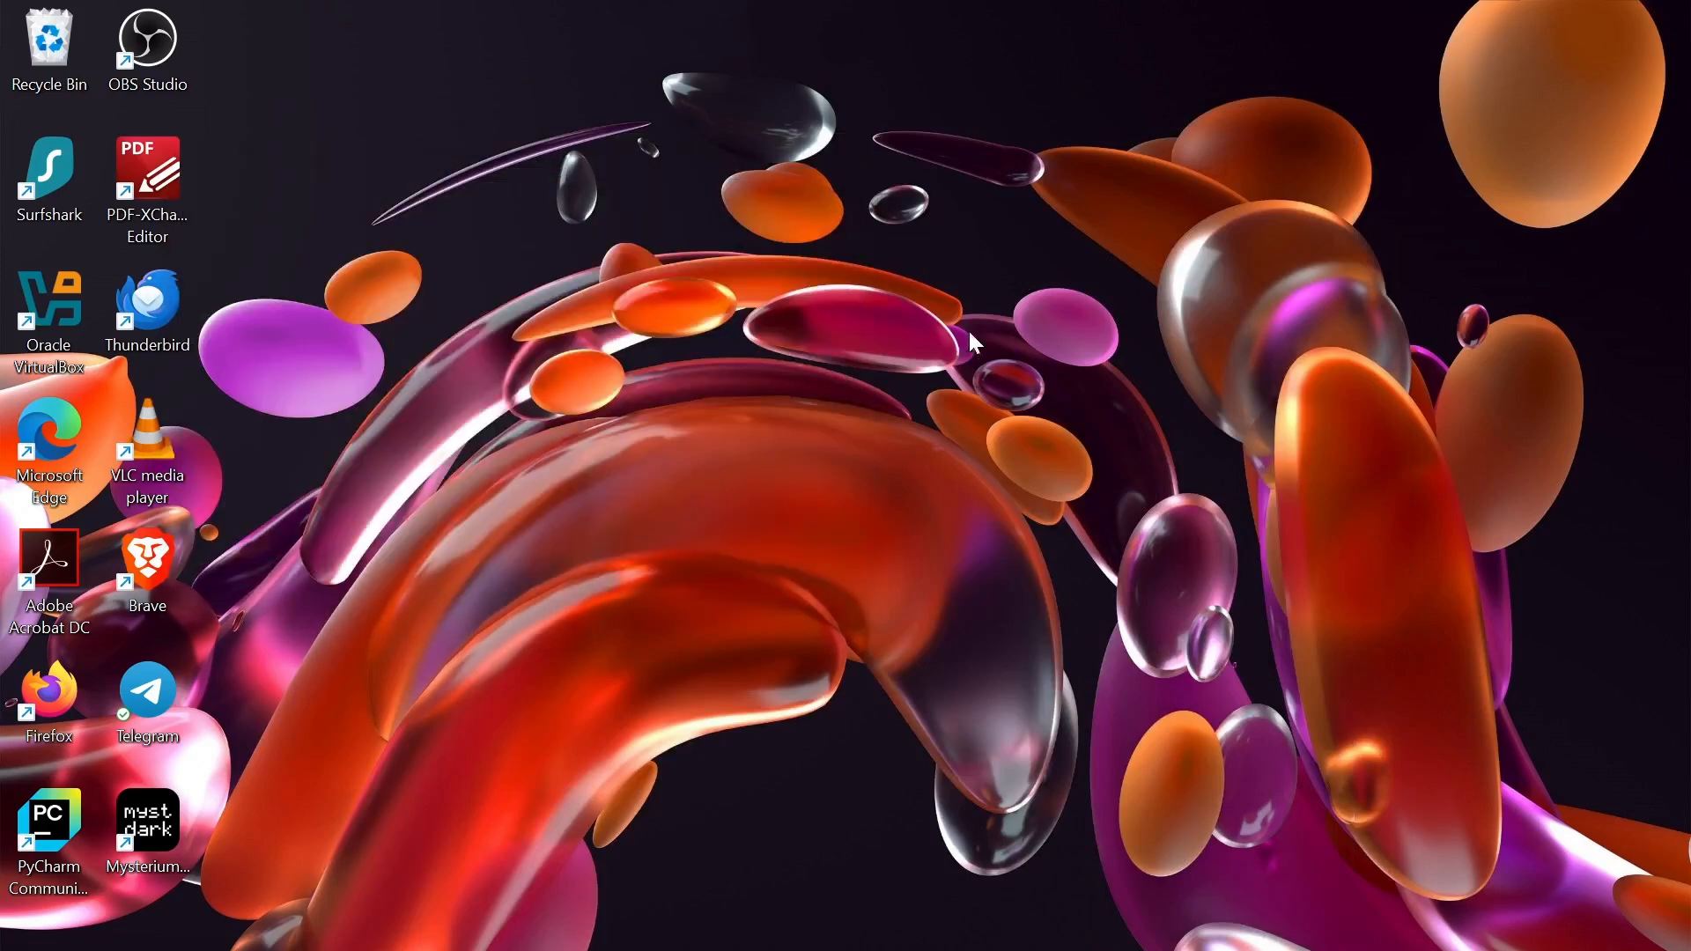
- Refresh the desktop and launch VirtualBox Manager from its desktop shortcut
click(1006, 379)
double_click(71, 310)
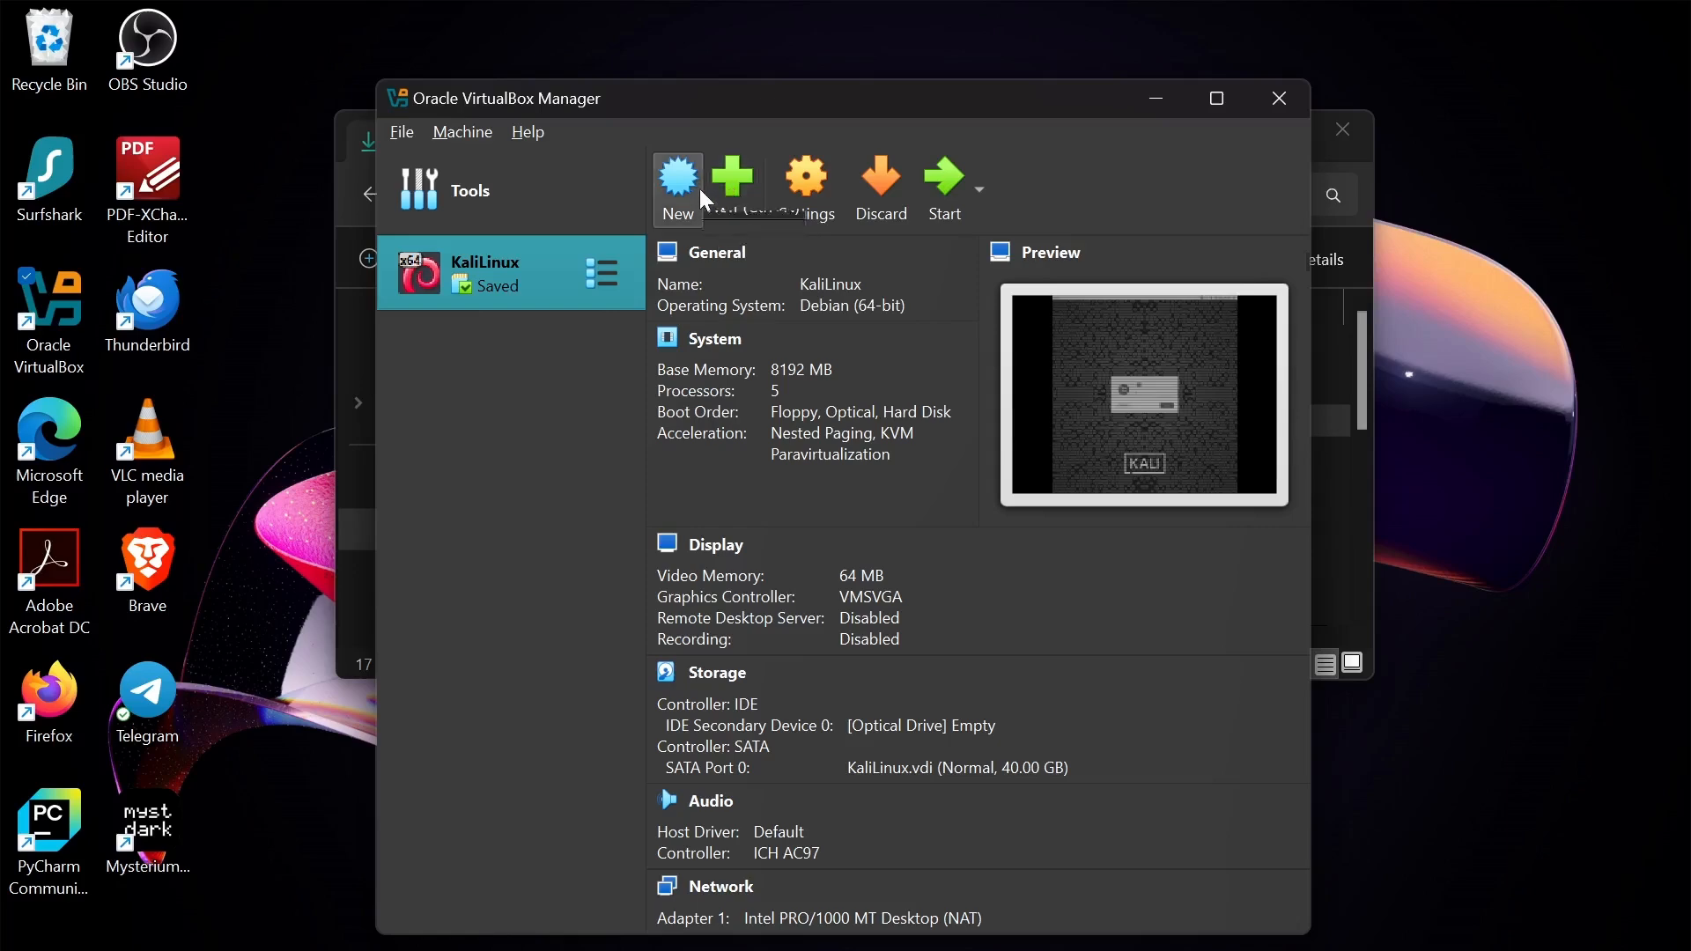
- Name the new machine 'virtual1', set type Linux with subtype Debian (64-bit), and continue
click(687, 208)
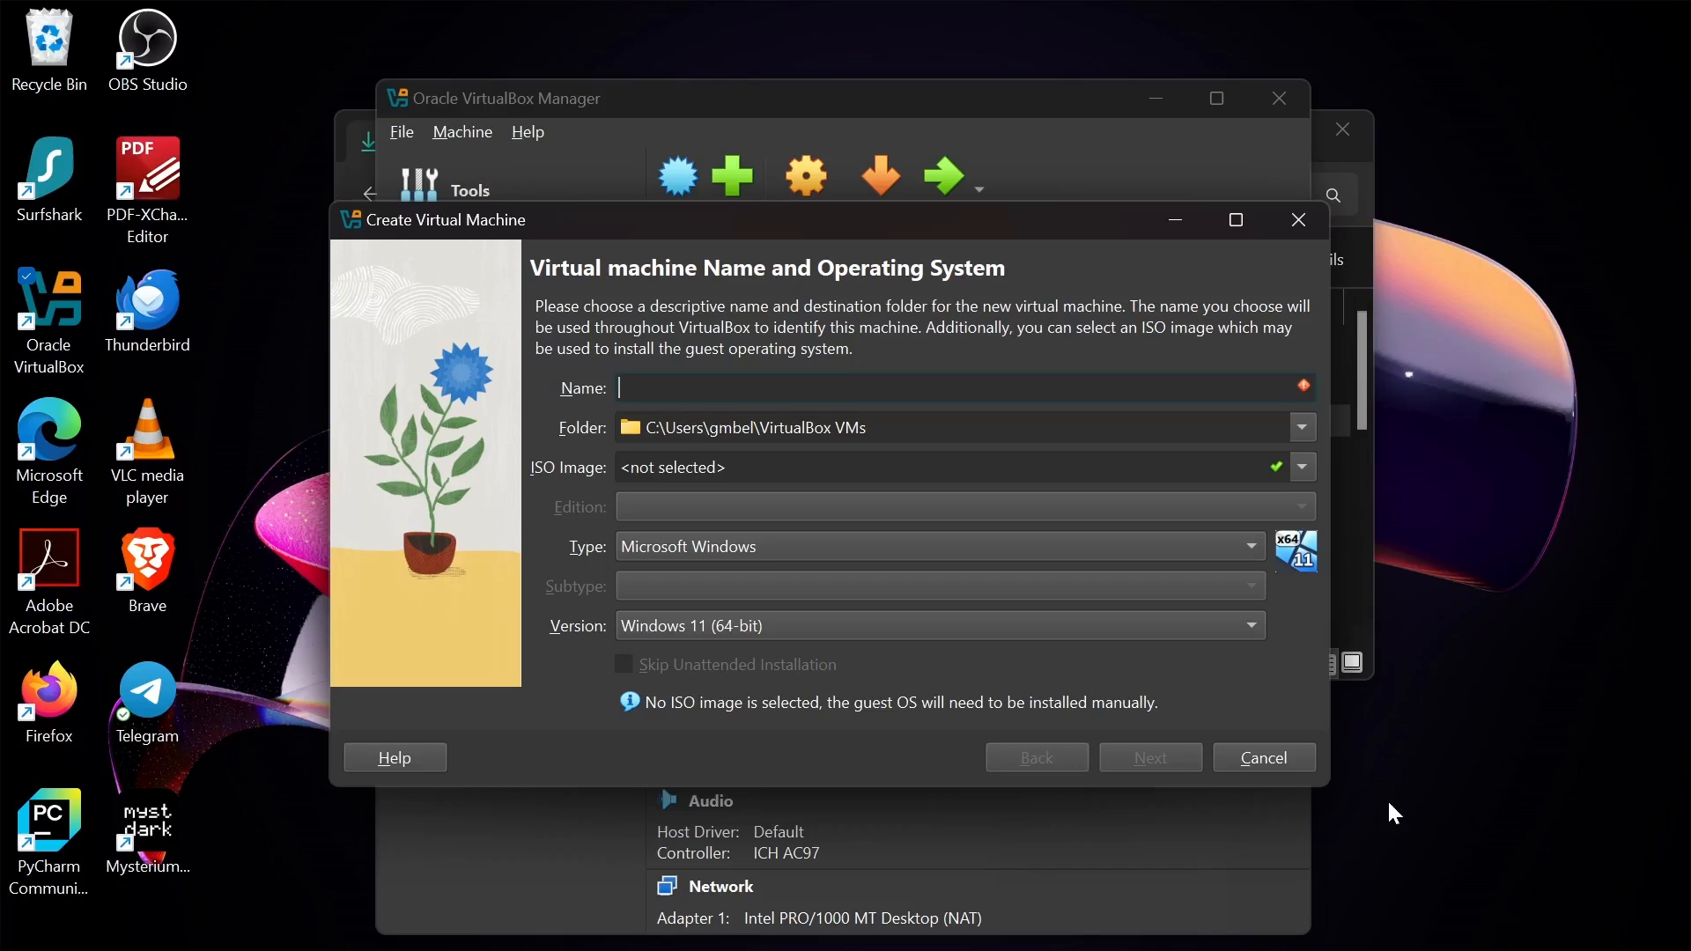
text(virtual1)
click(1149, 552)
click(878, 580)
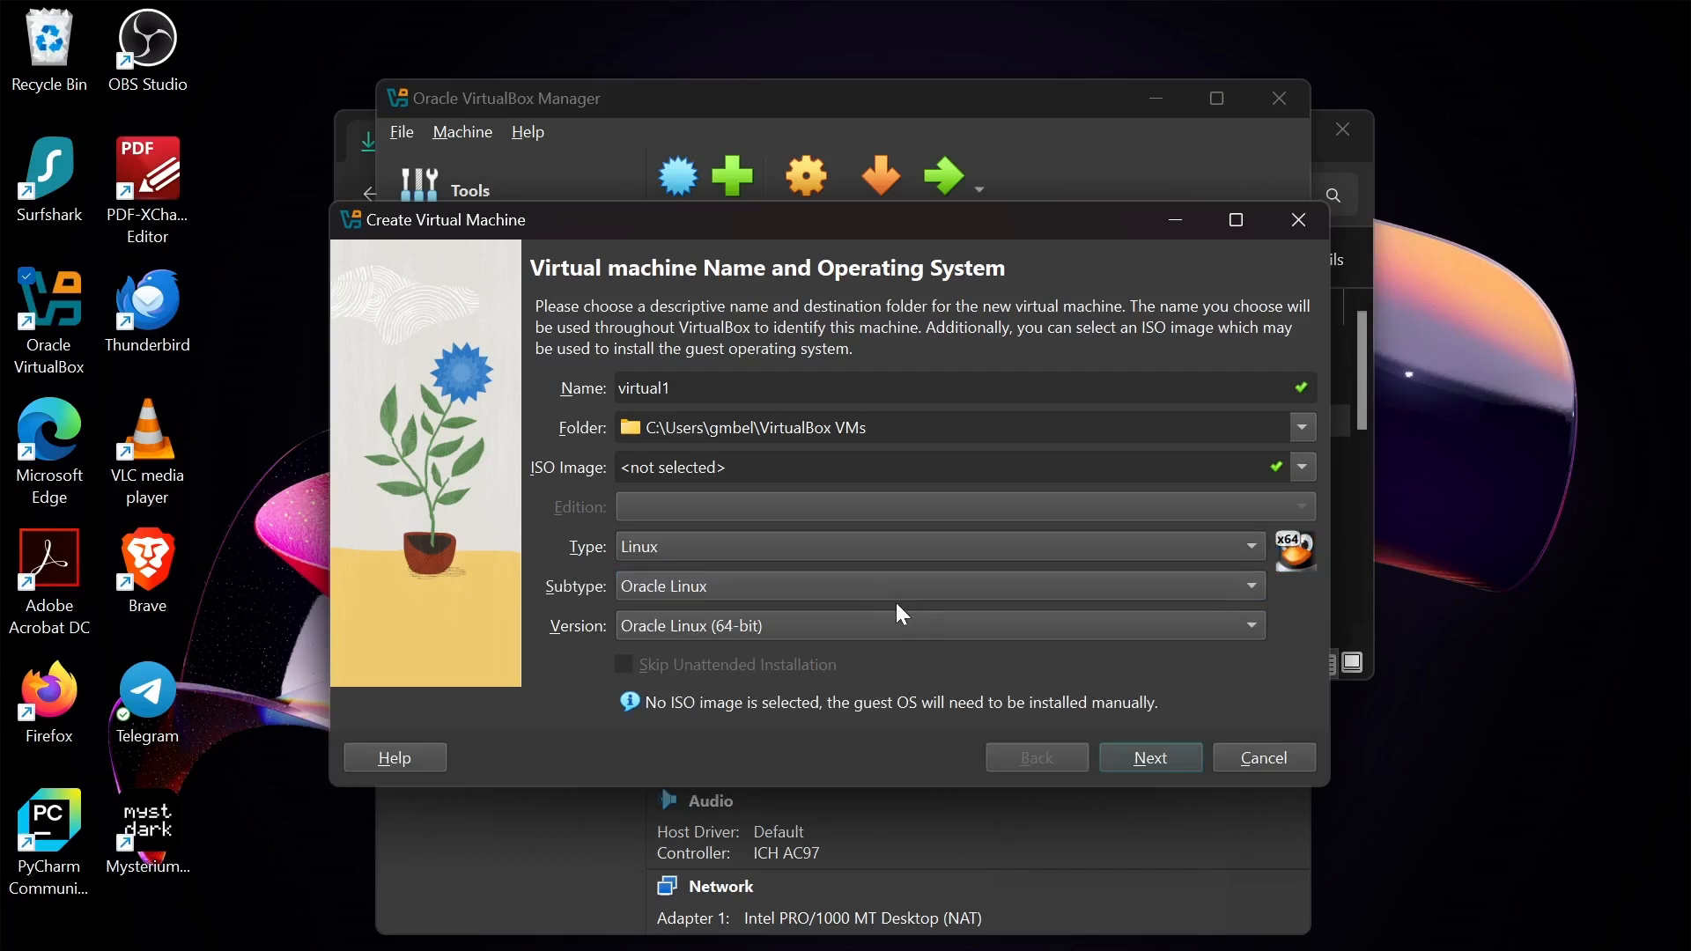
click(895, 598)
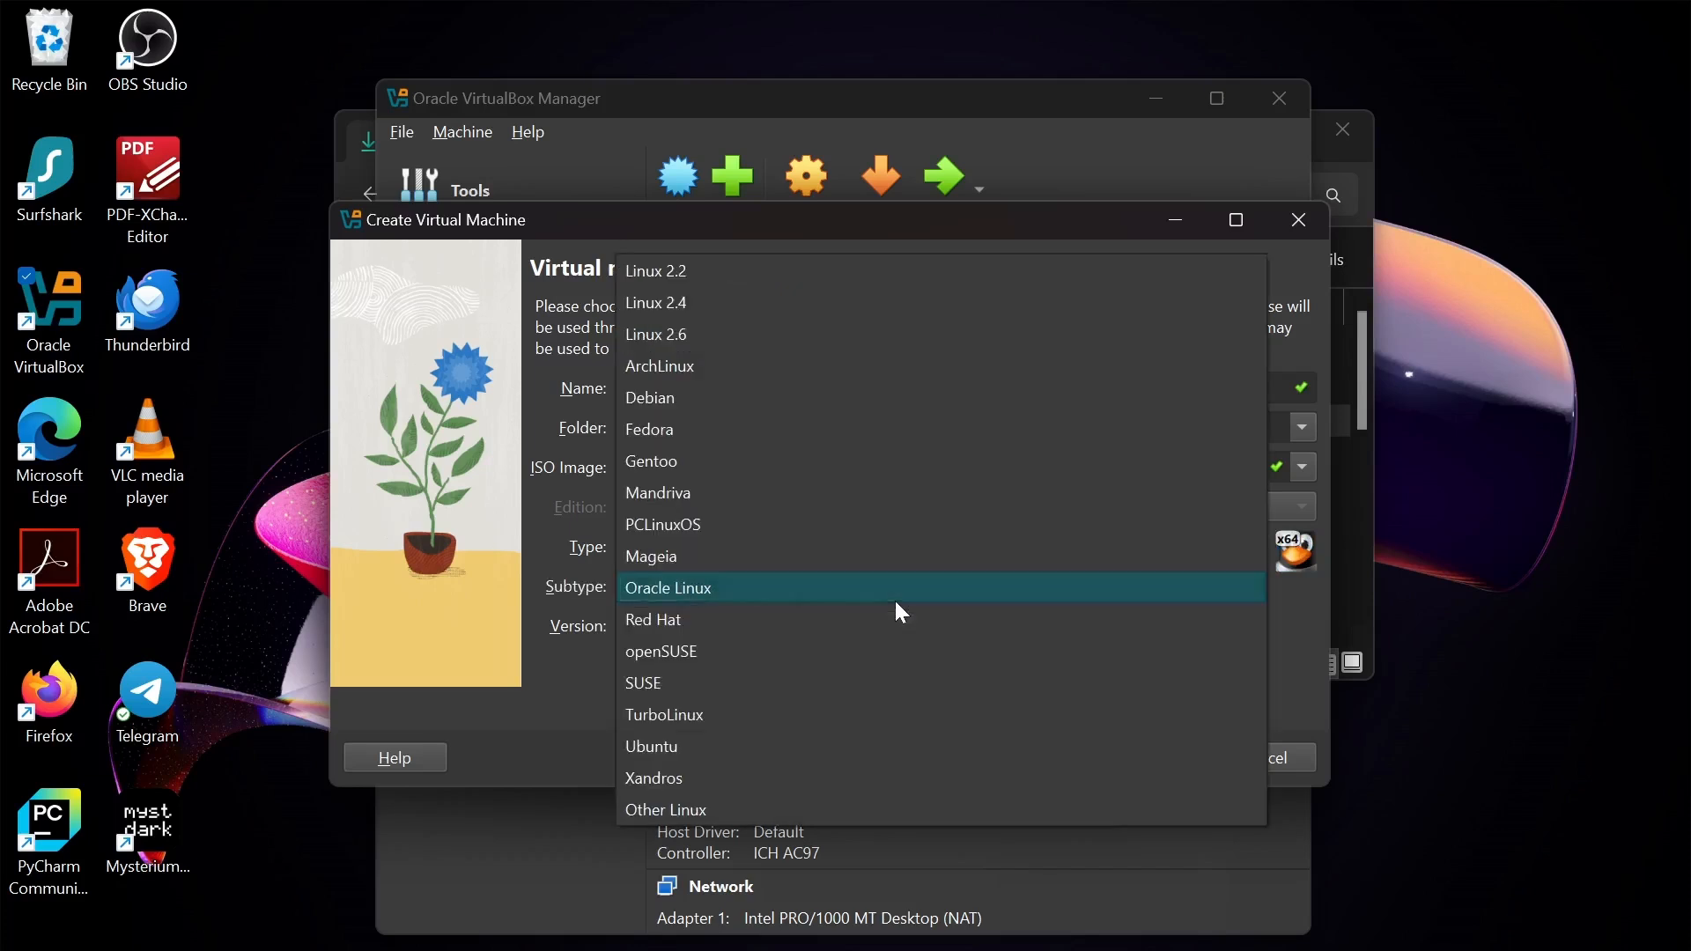
click(716, 403)
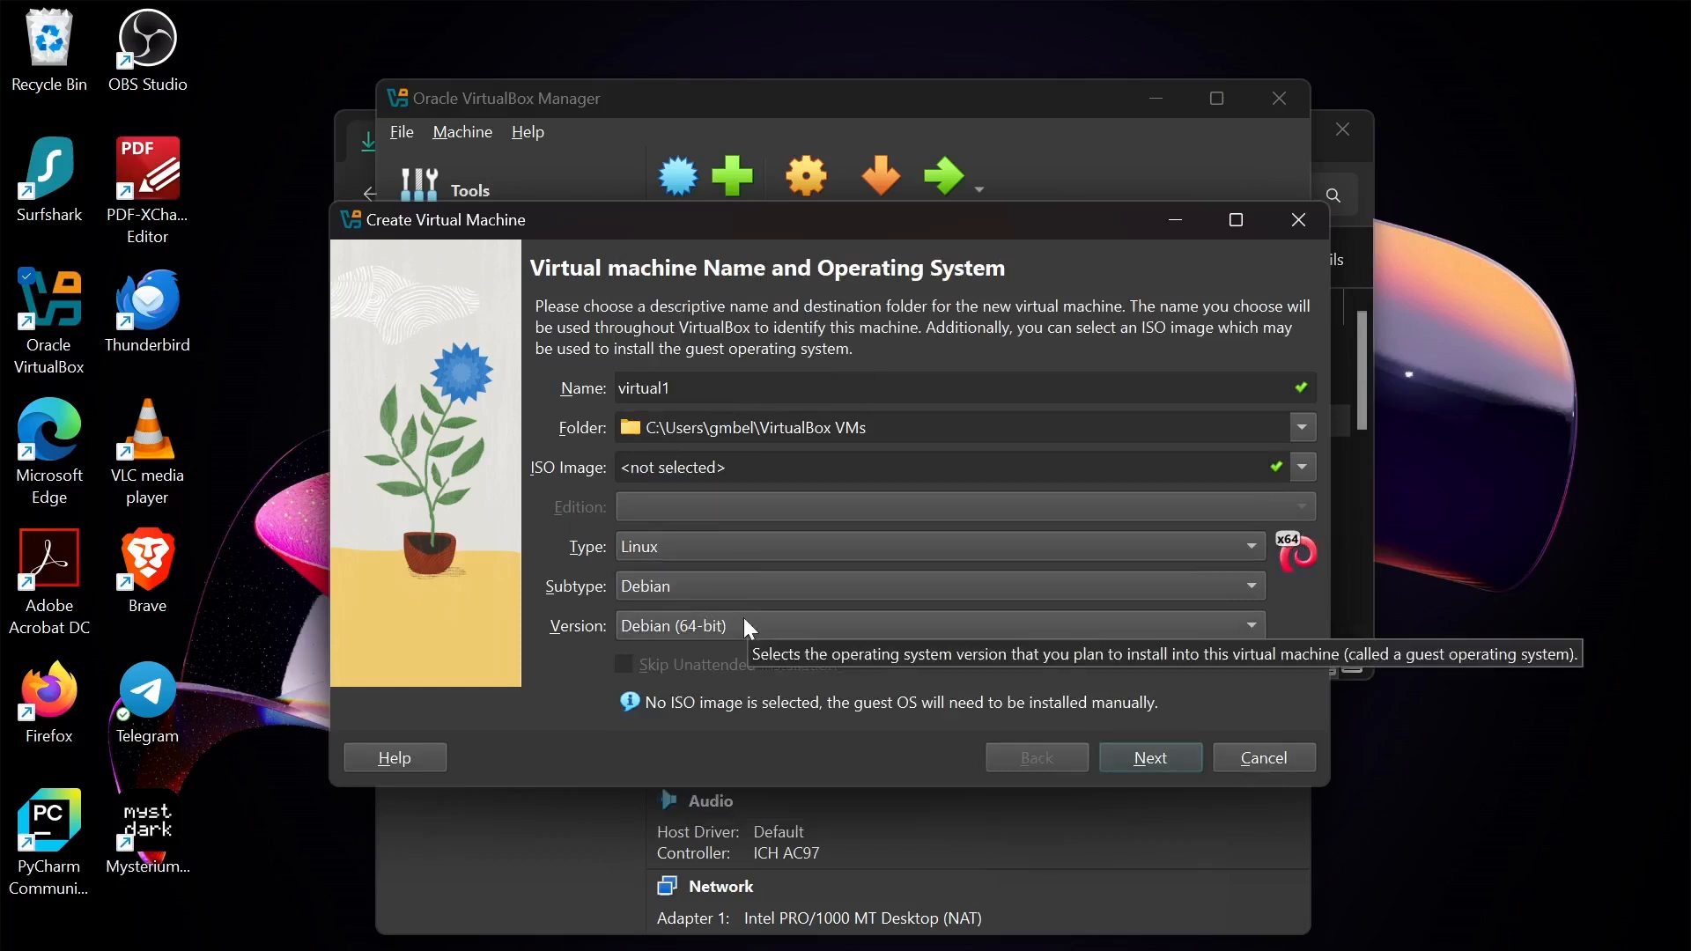
click(1146, 759)
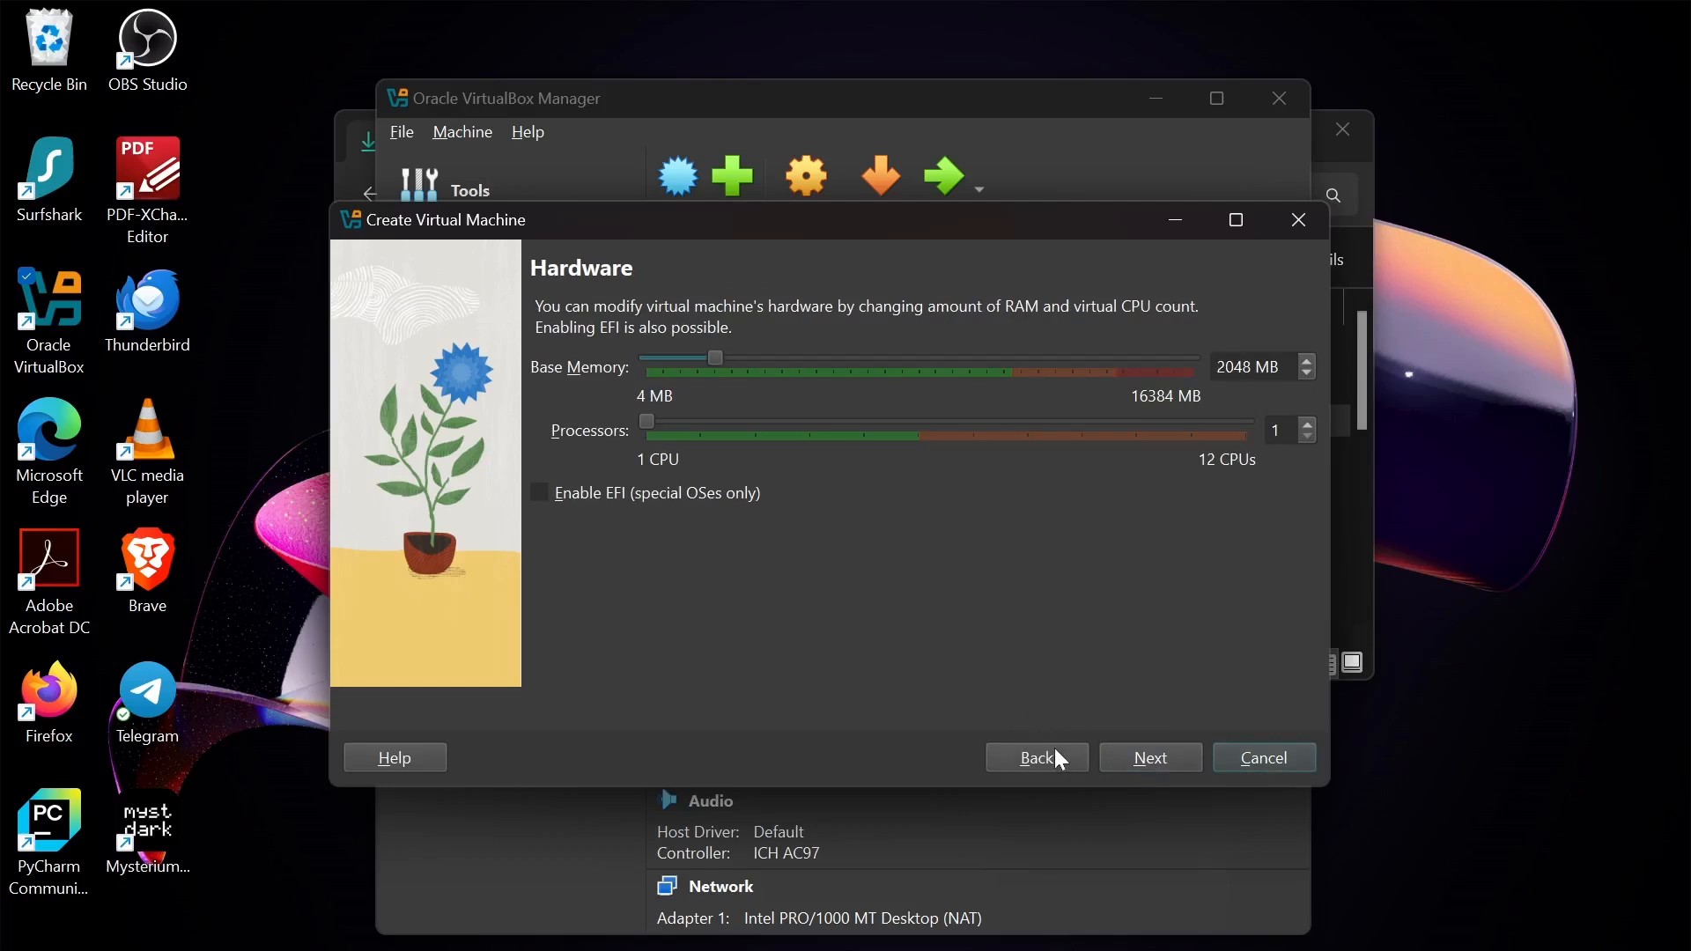
- Keep 2048 MB base memory and 1 CPU, advancing to the 20.00 GB virtual hard disk page
mouse_move(1249, 950)
mouse_move(1156, 798)
double_click(1234, 367)
click(1235, 367)
click(1140, 762)
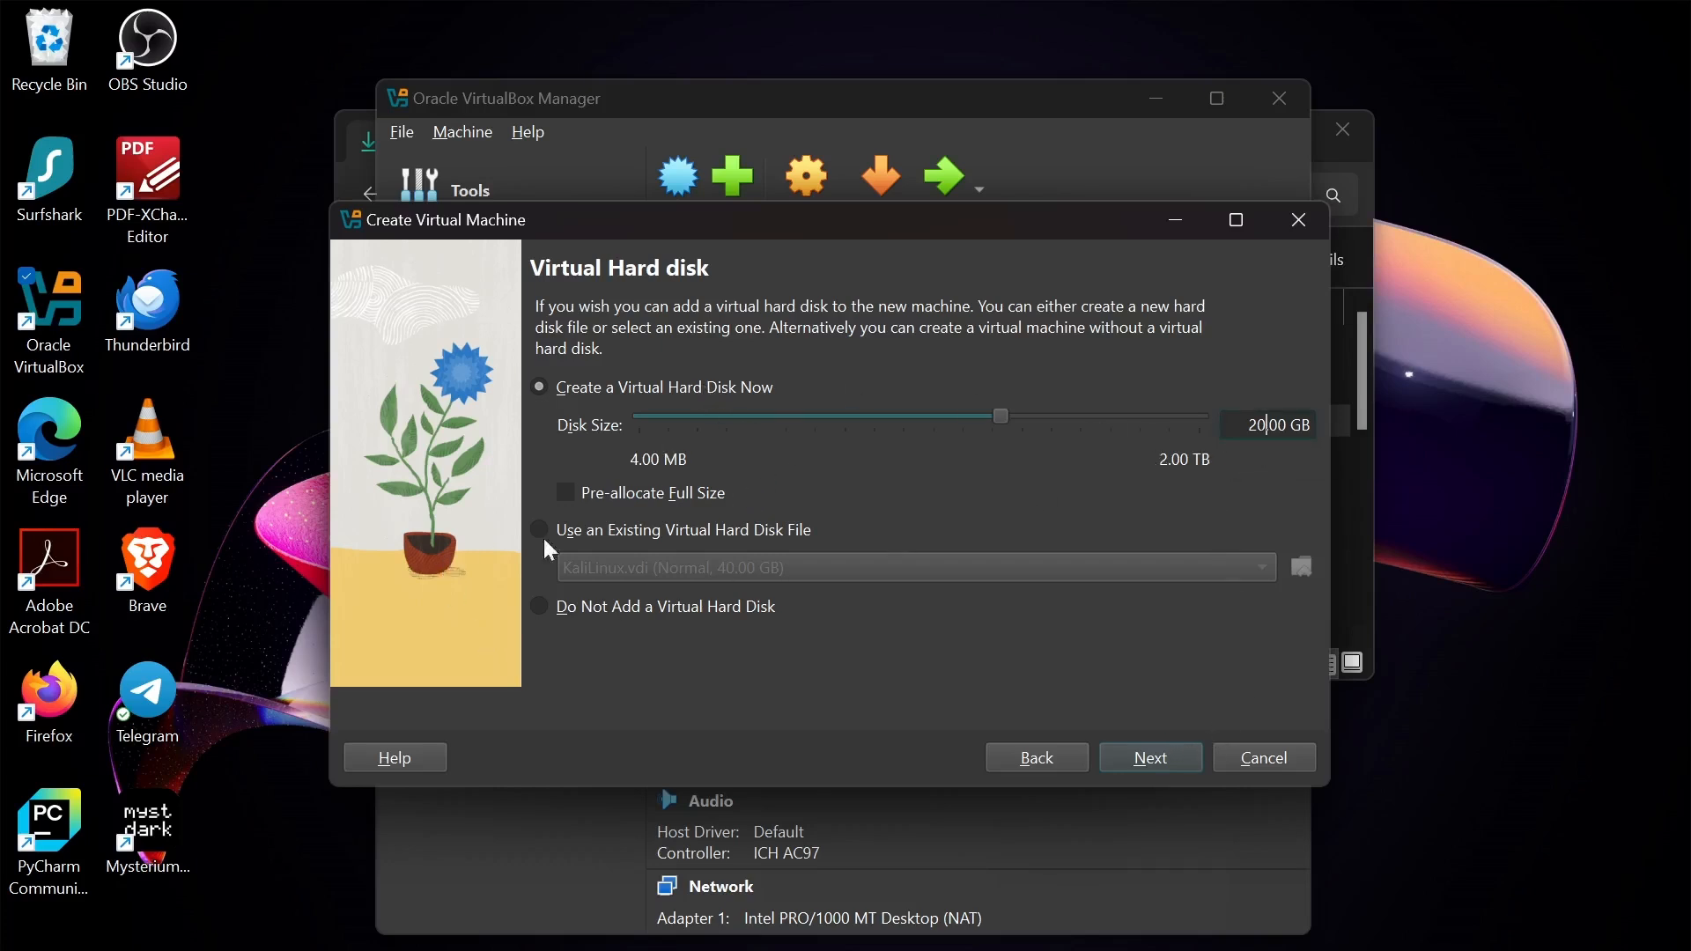
- Review the summary and create virtual1 with 2048 MB memory and a 20.00 GB disk
click(1161, 763)
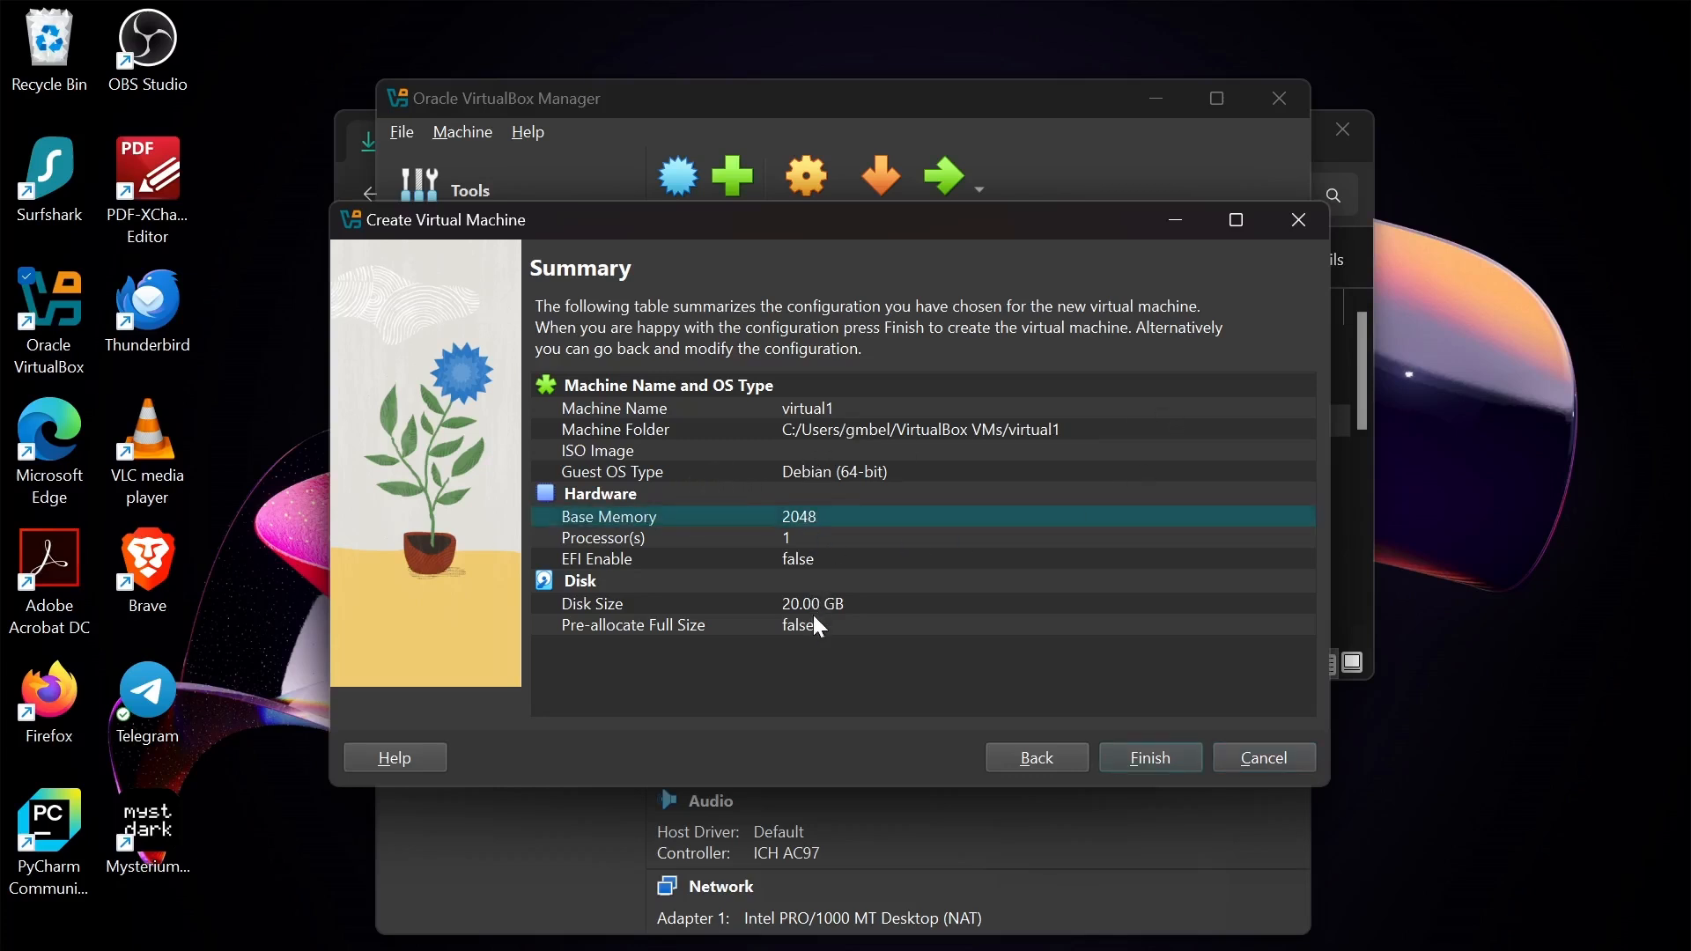
click(1130, 756)
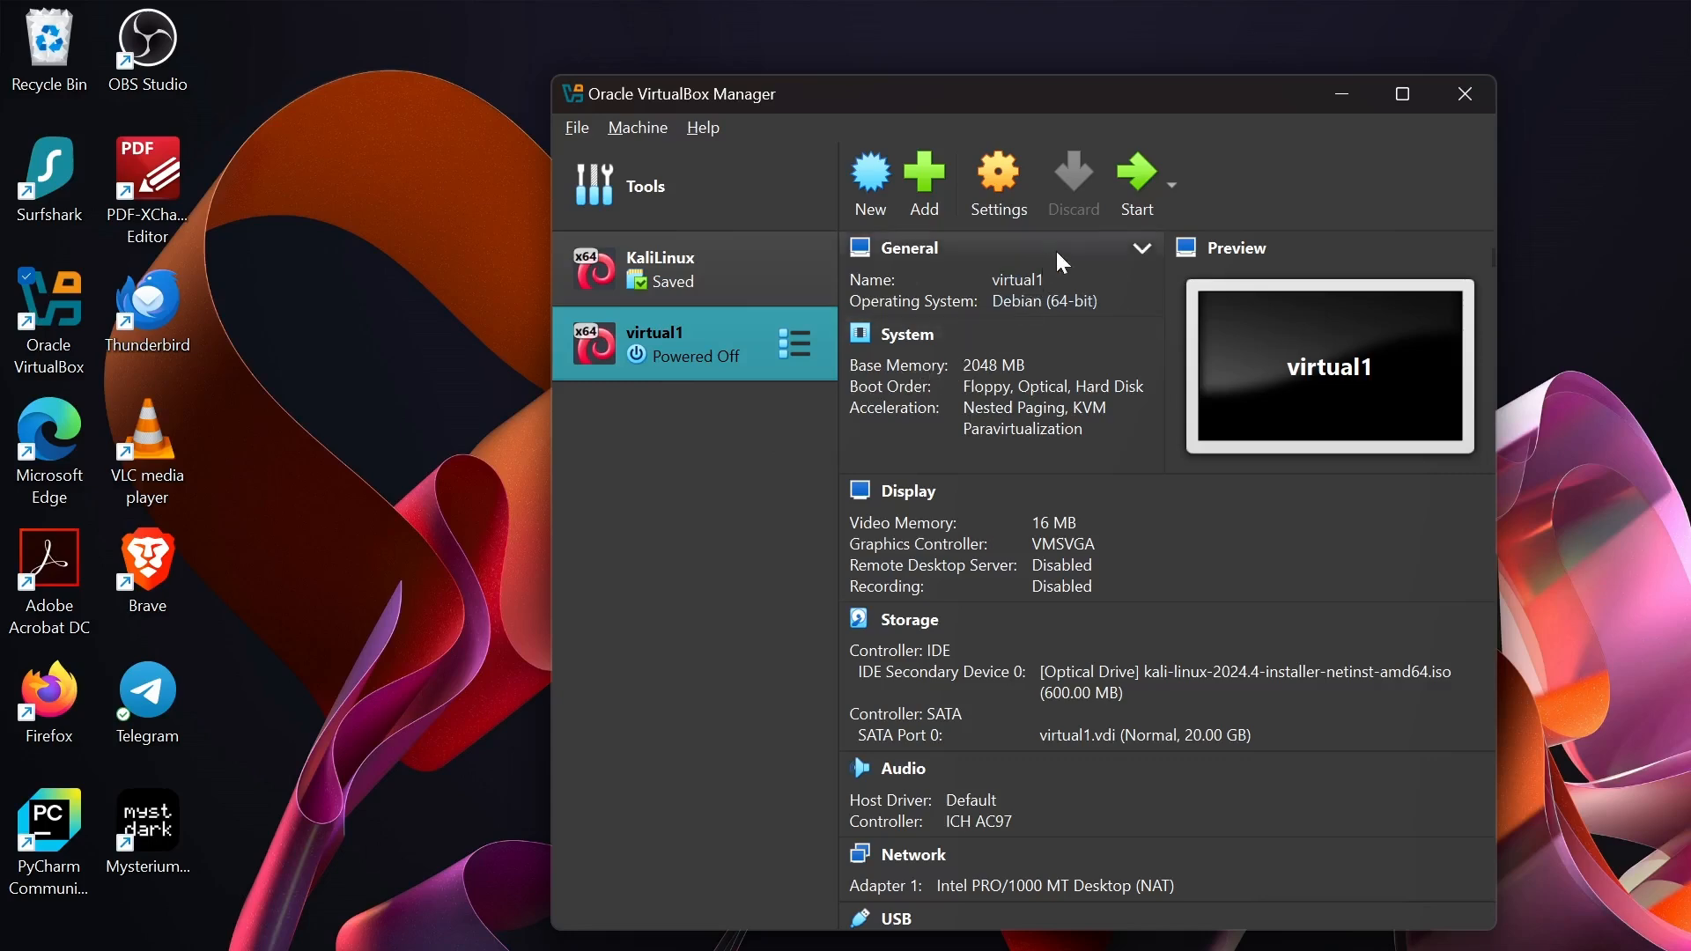
- Start virtual1, mount the Kali 2024.4 netinst ISO from the boot-failure dialog, and retry booting
click(1121, 181)
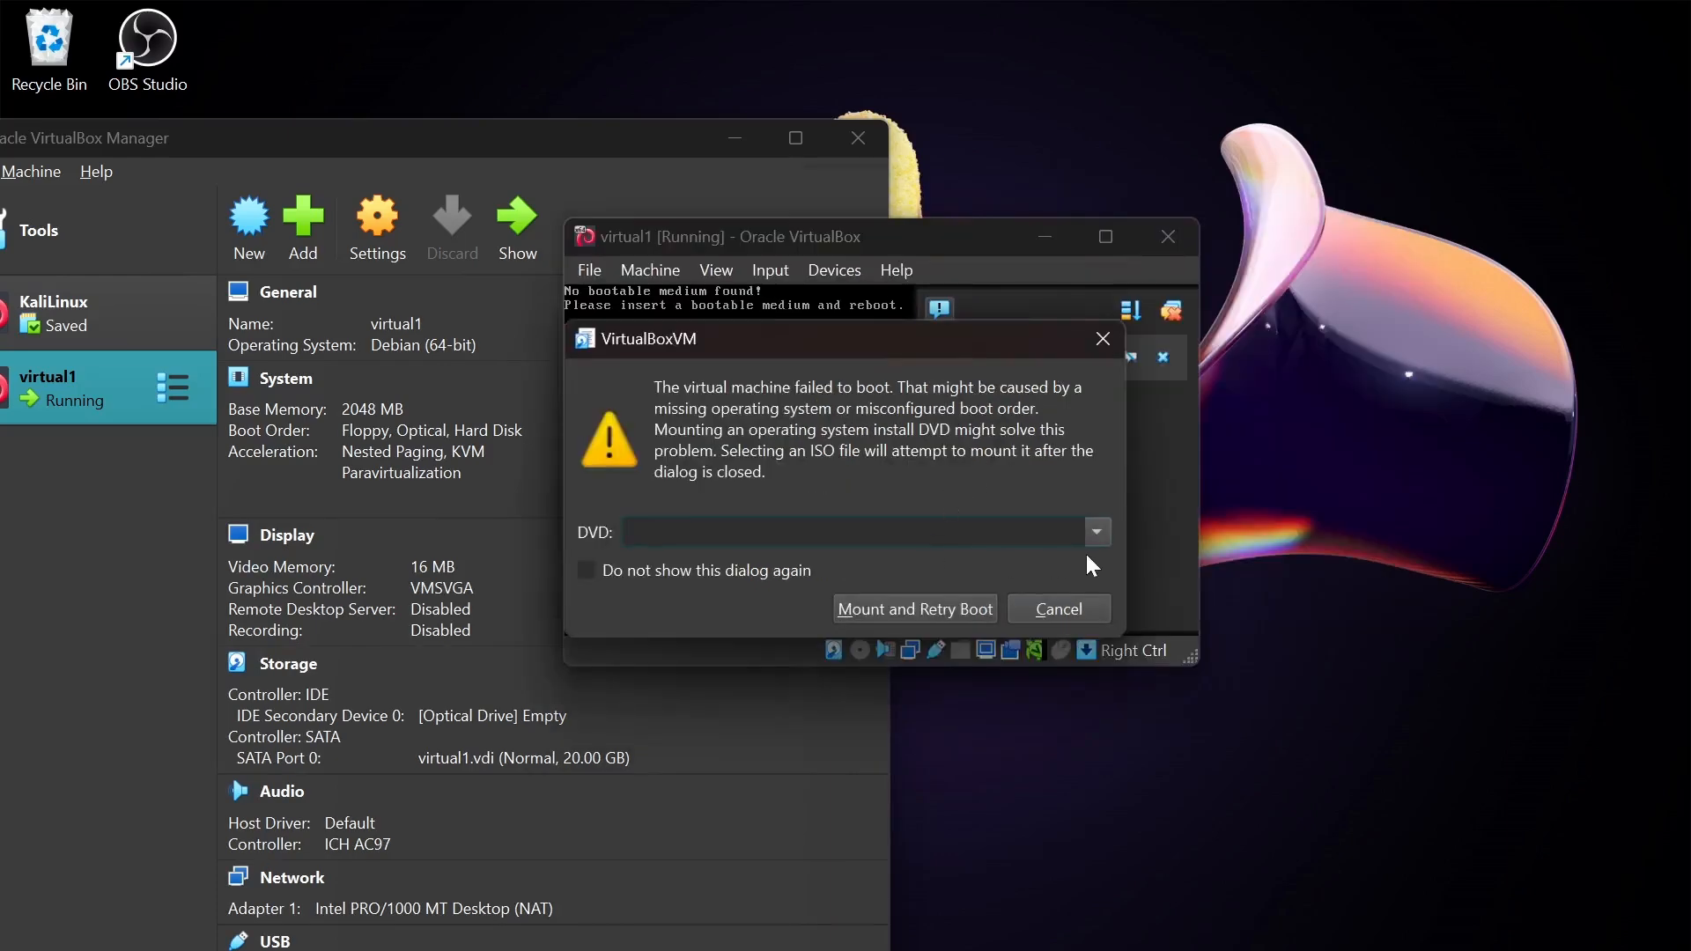
click(1092, 541)
click(832, 588)
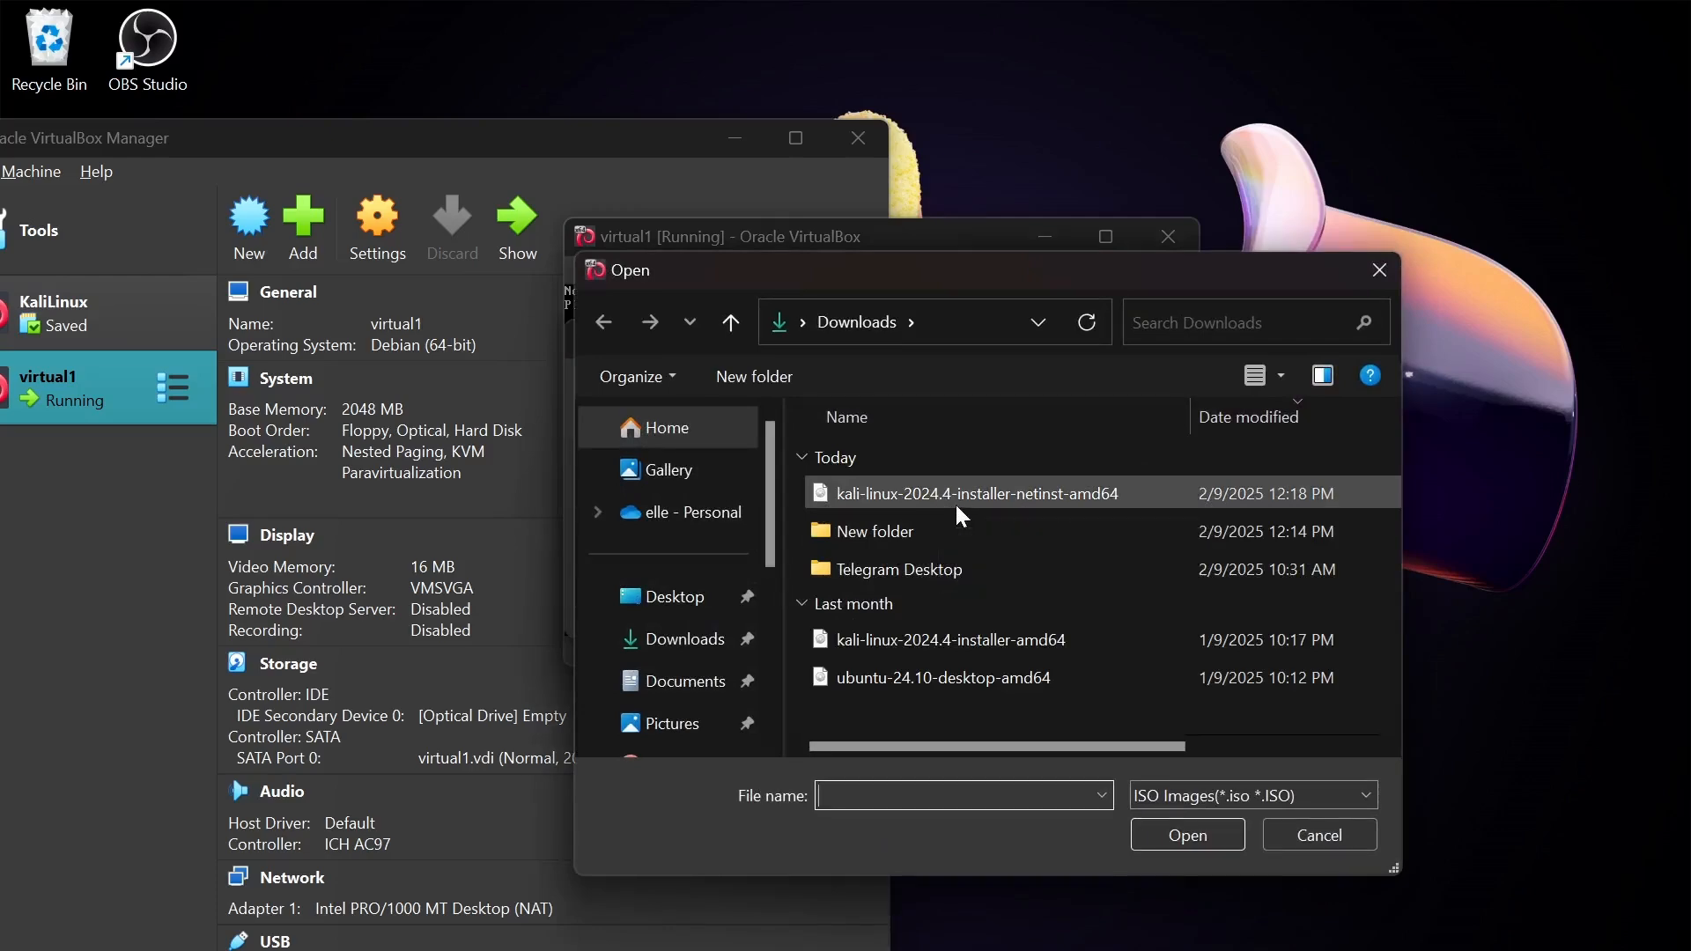
double_click(960, 515)
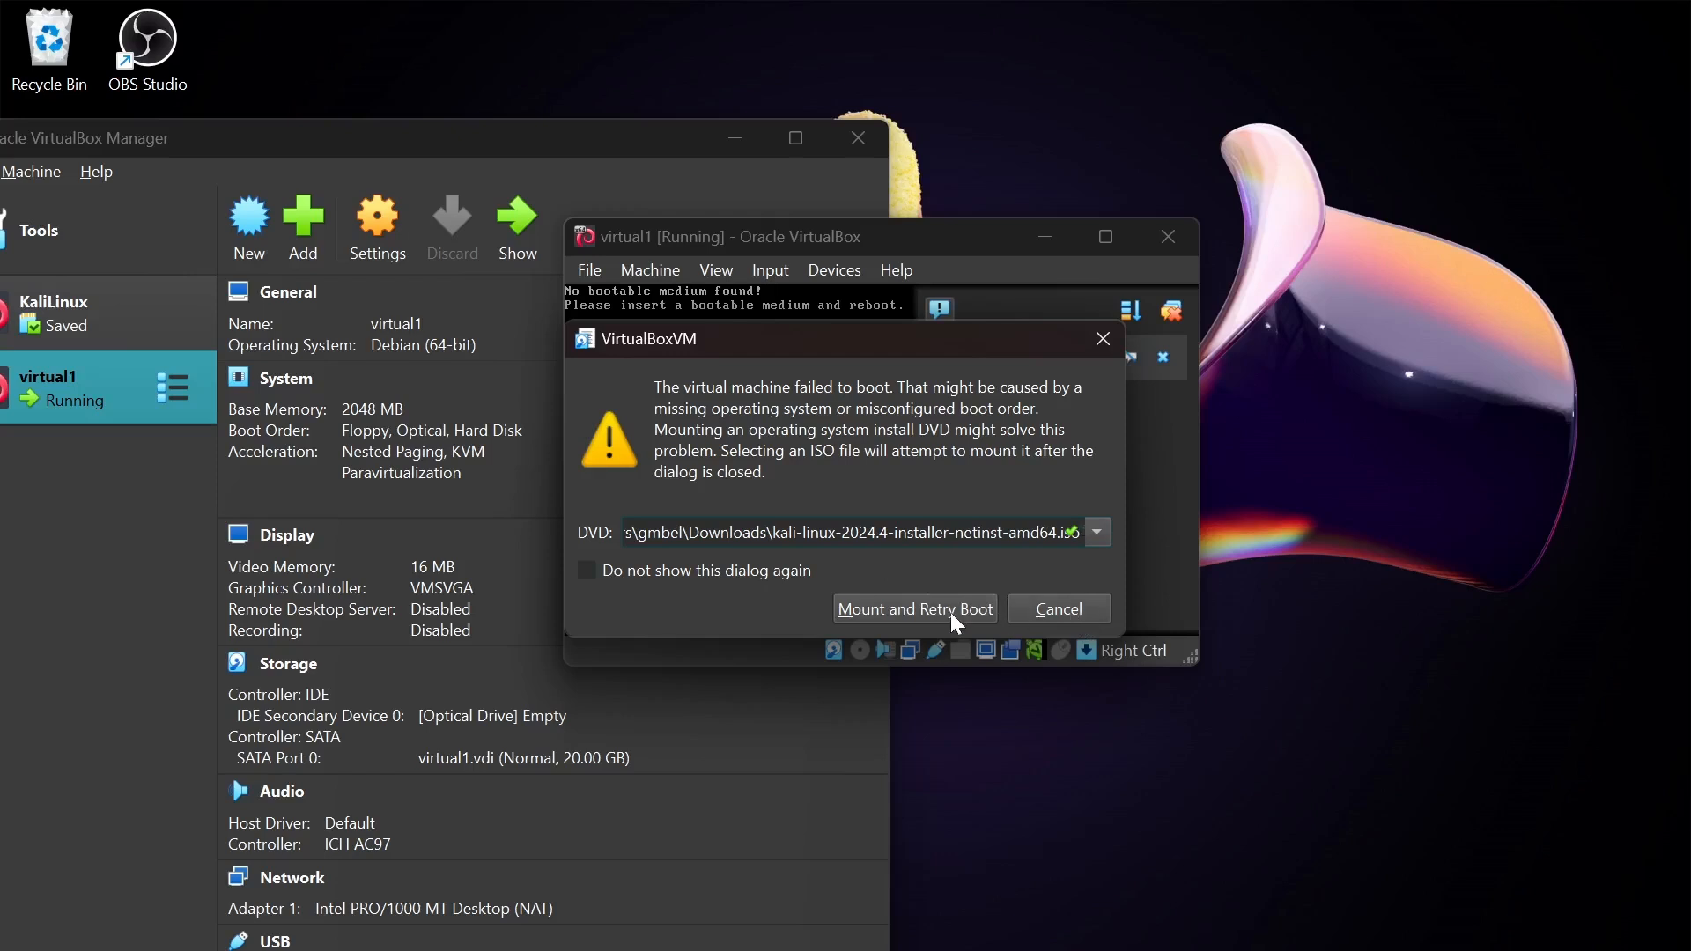
click(896, 622)
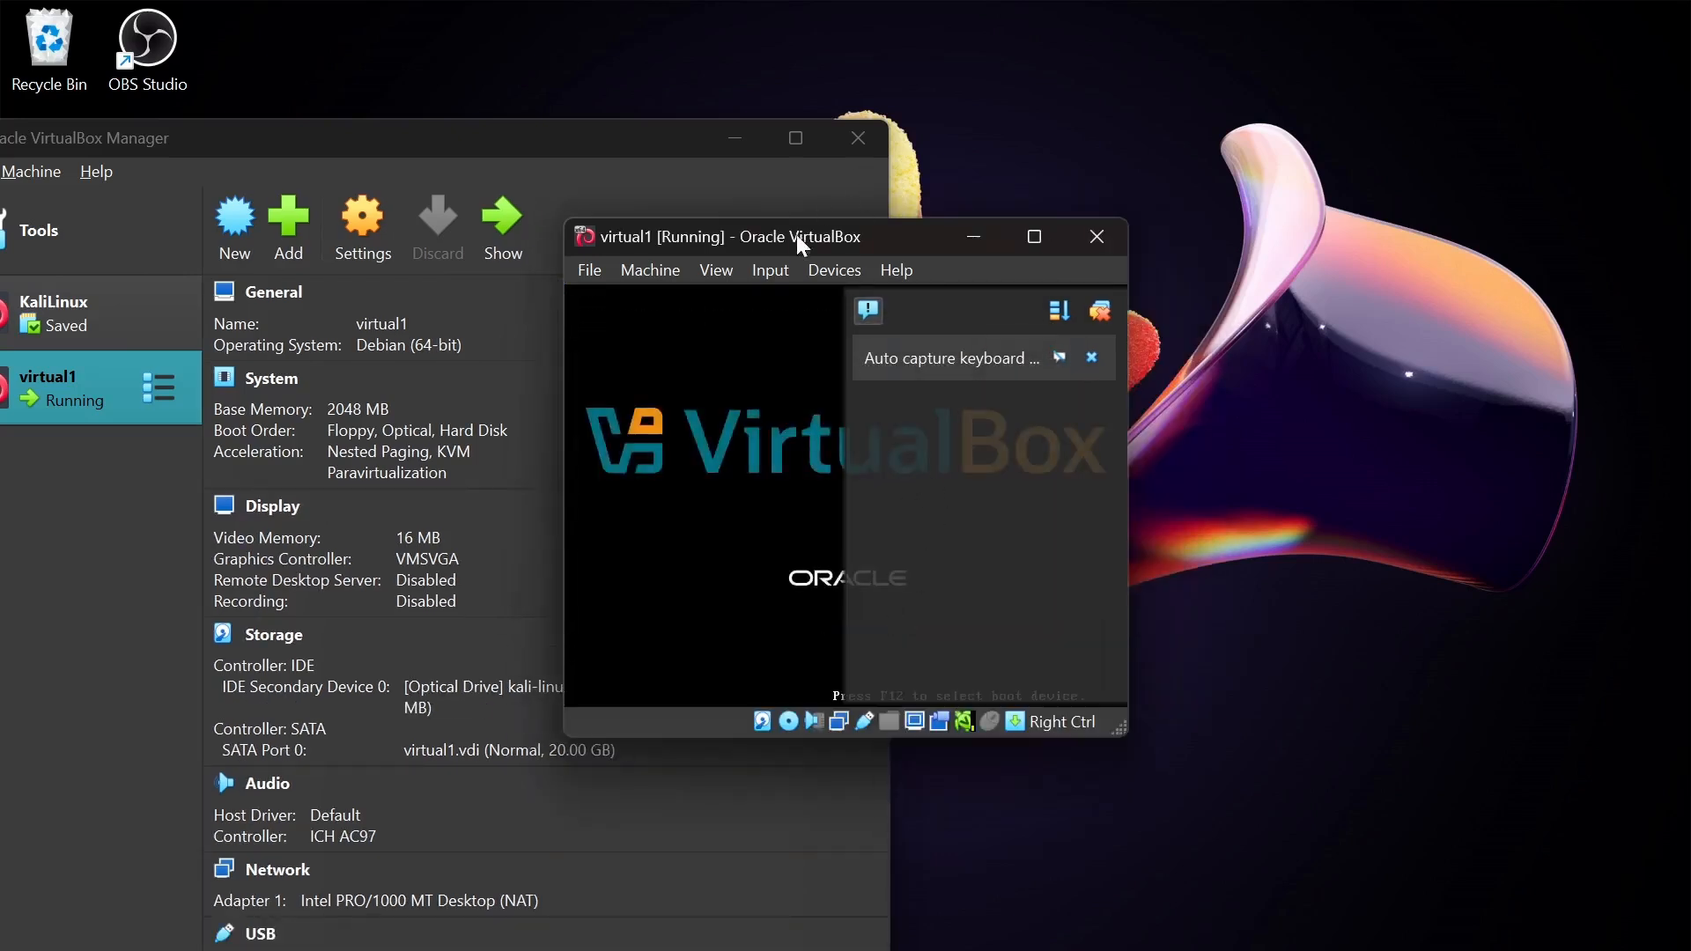
drag(794, 251, 1170, 373)
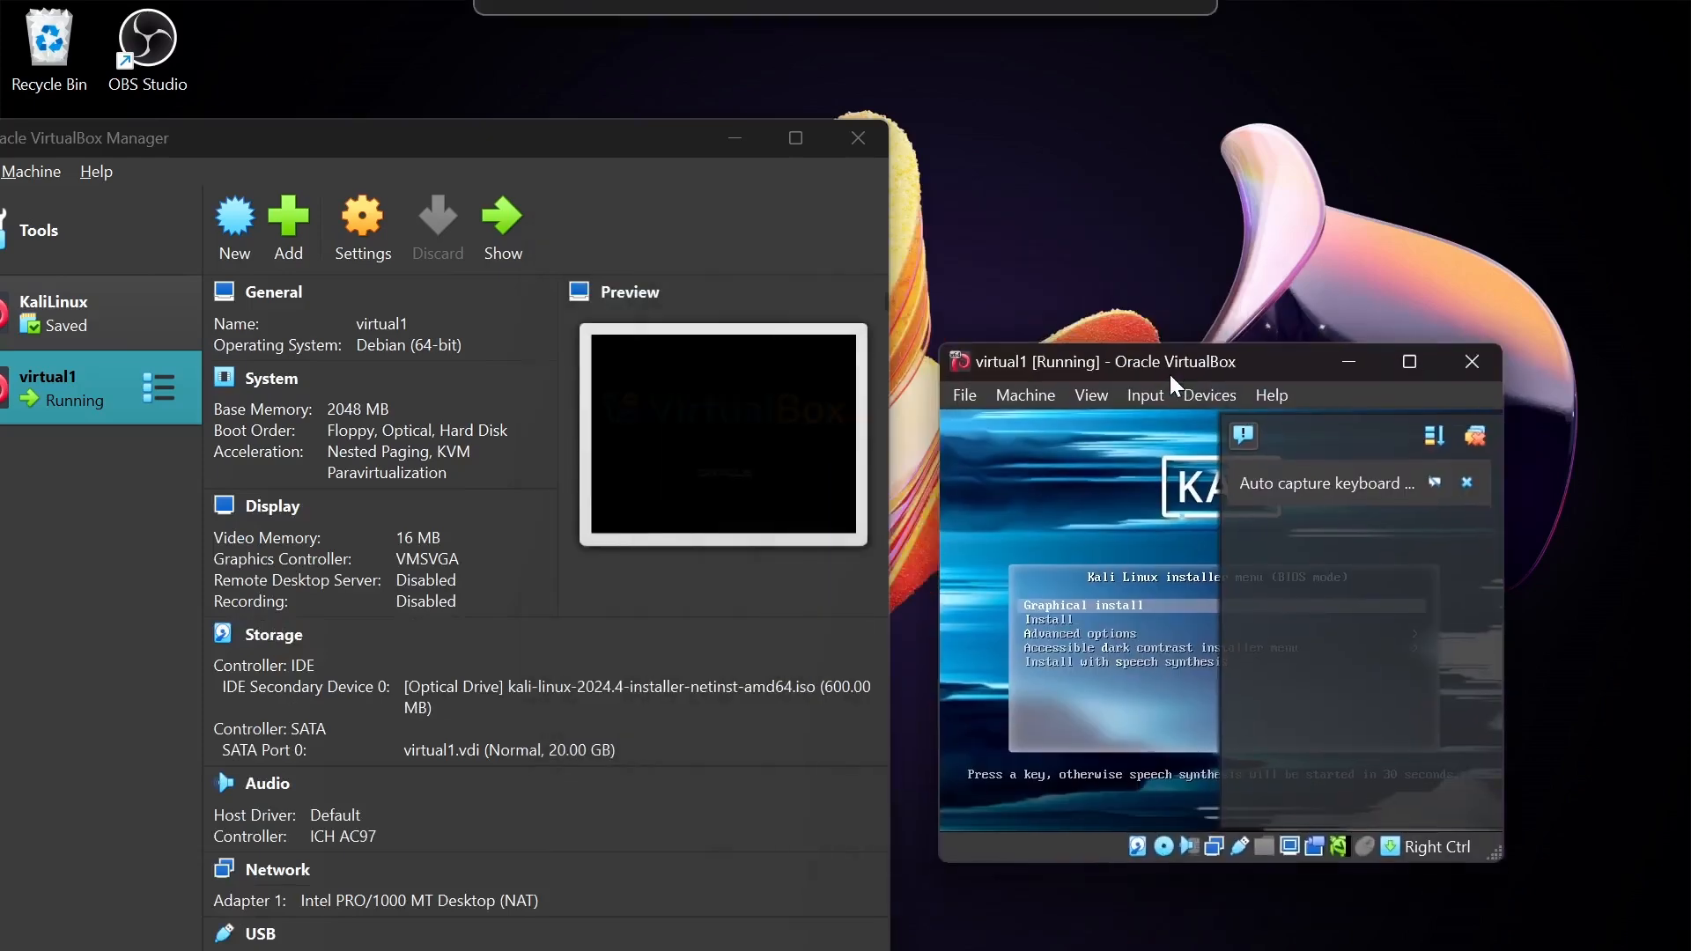
- Maximize the virtual1 window and launch Graphical install from the Kali boot menu
click(1410, 362)
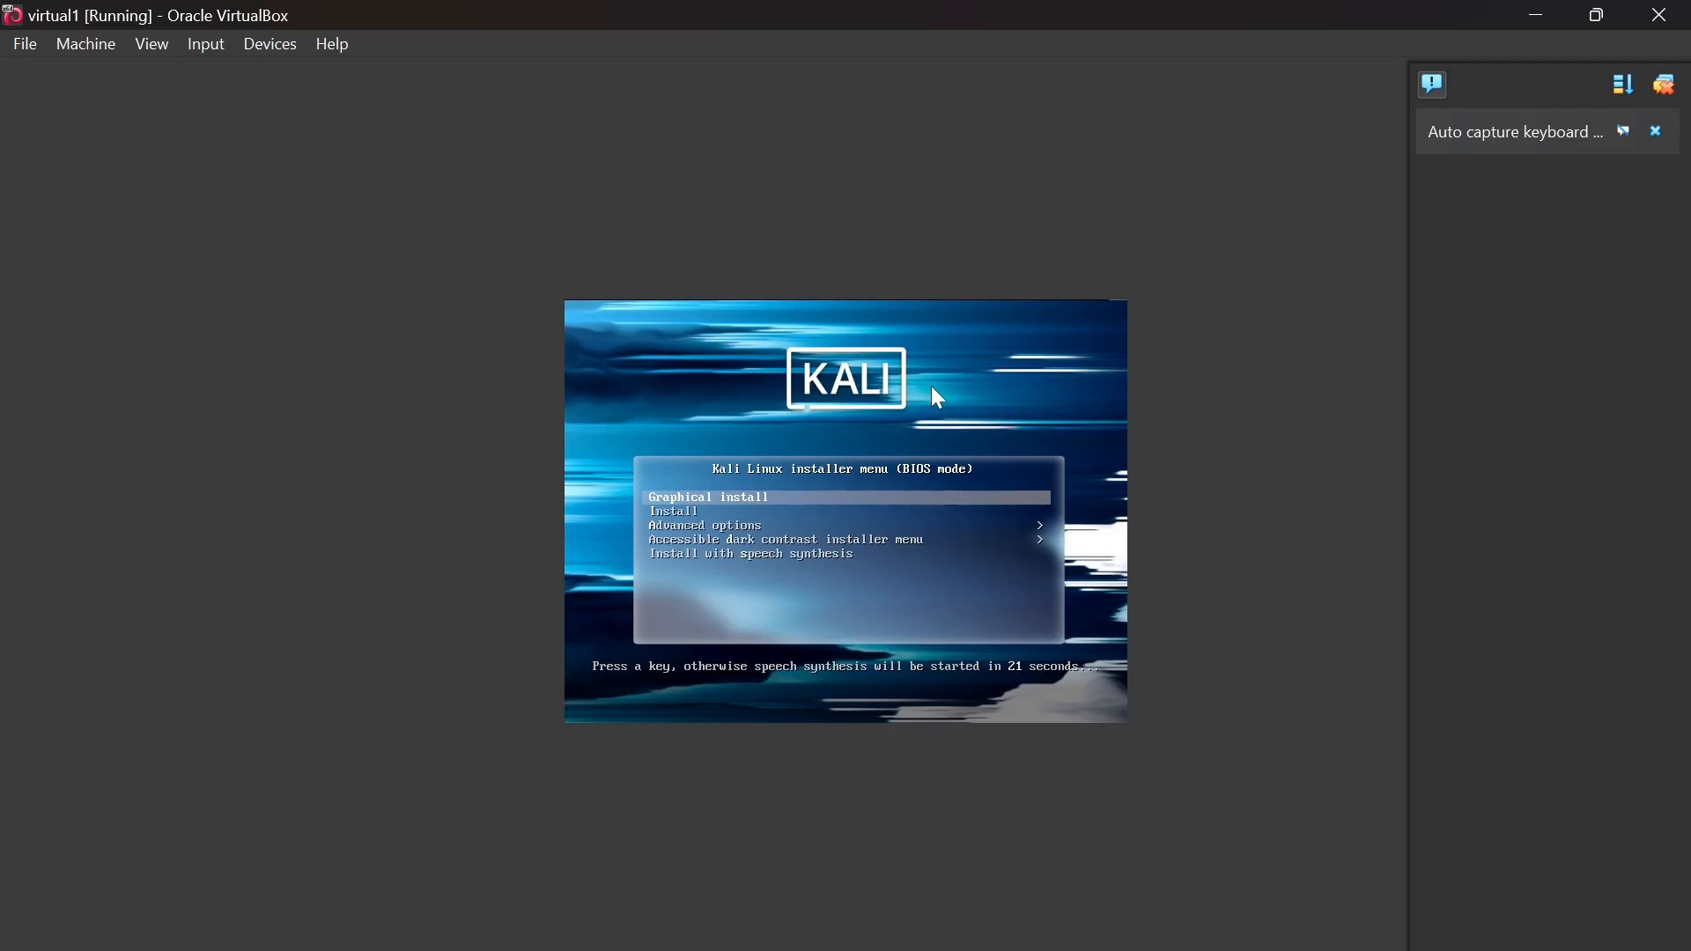
key(Down)
key(Up)
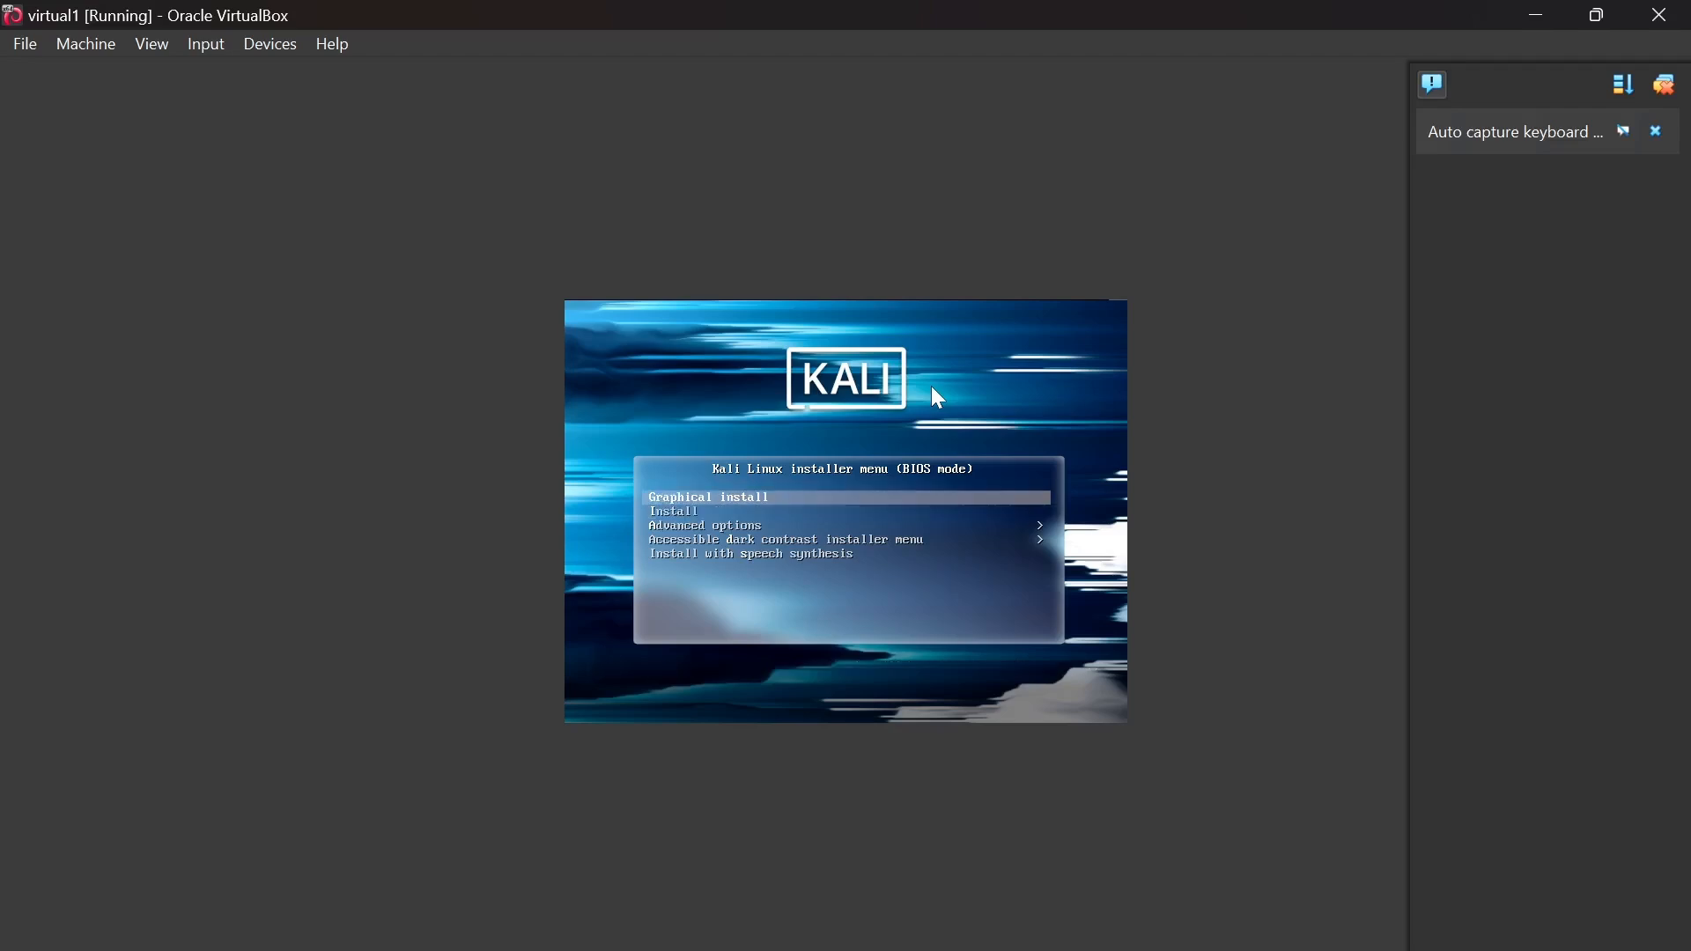
key(Down)
key(Down)
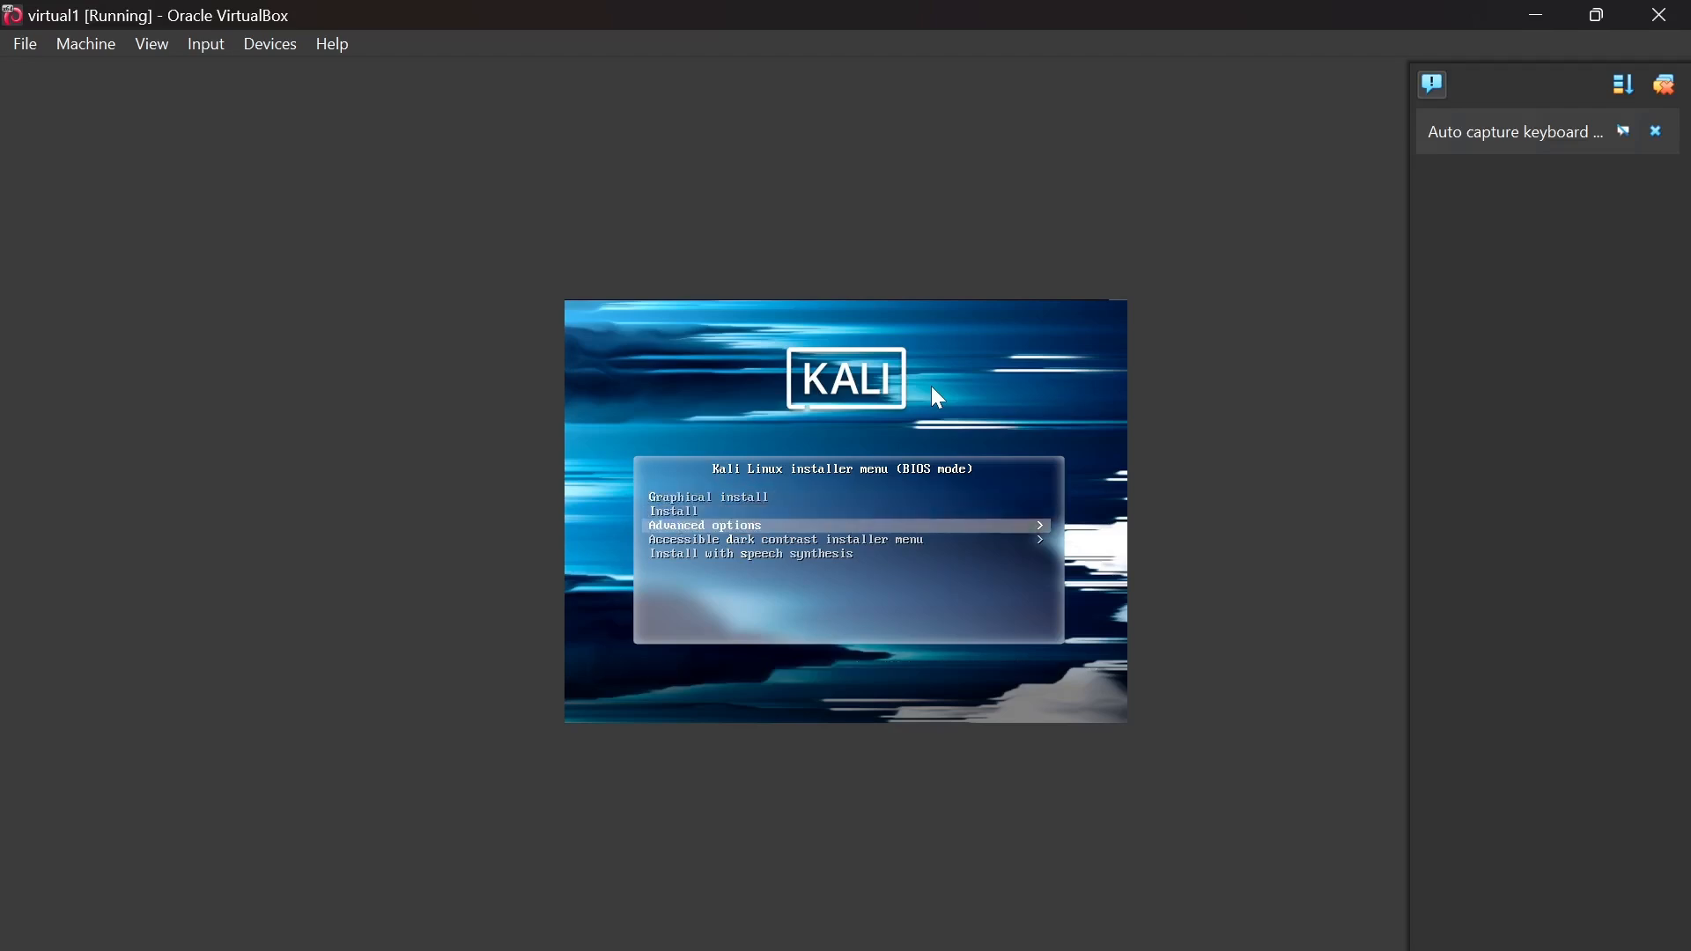
key(Up)
key(Up)
key(Return)
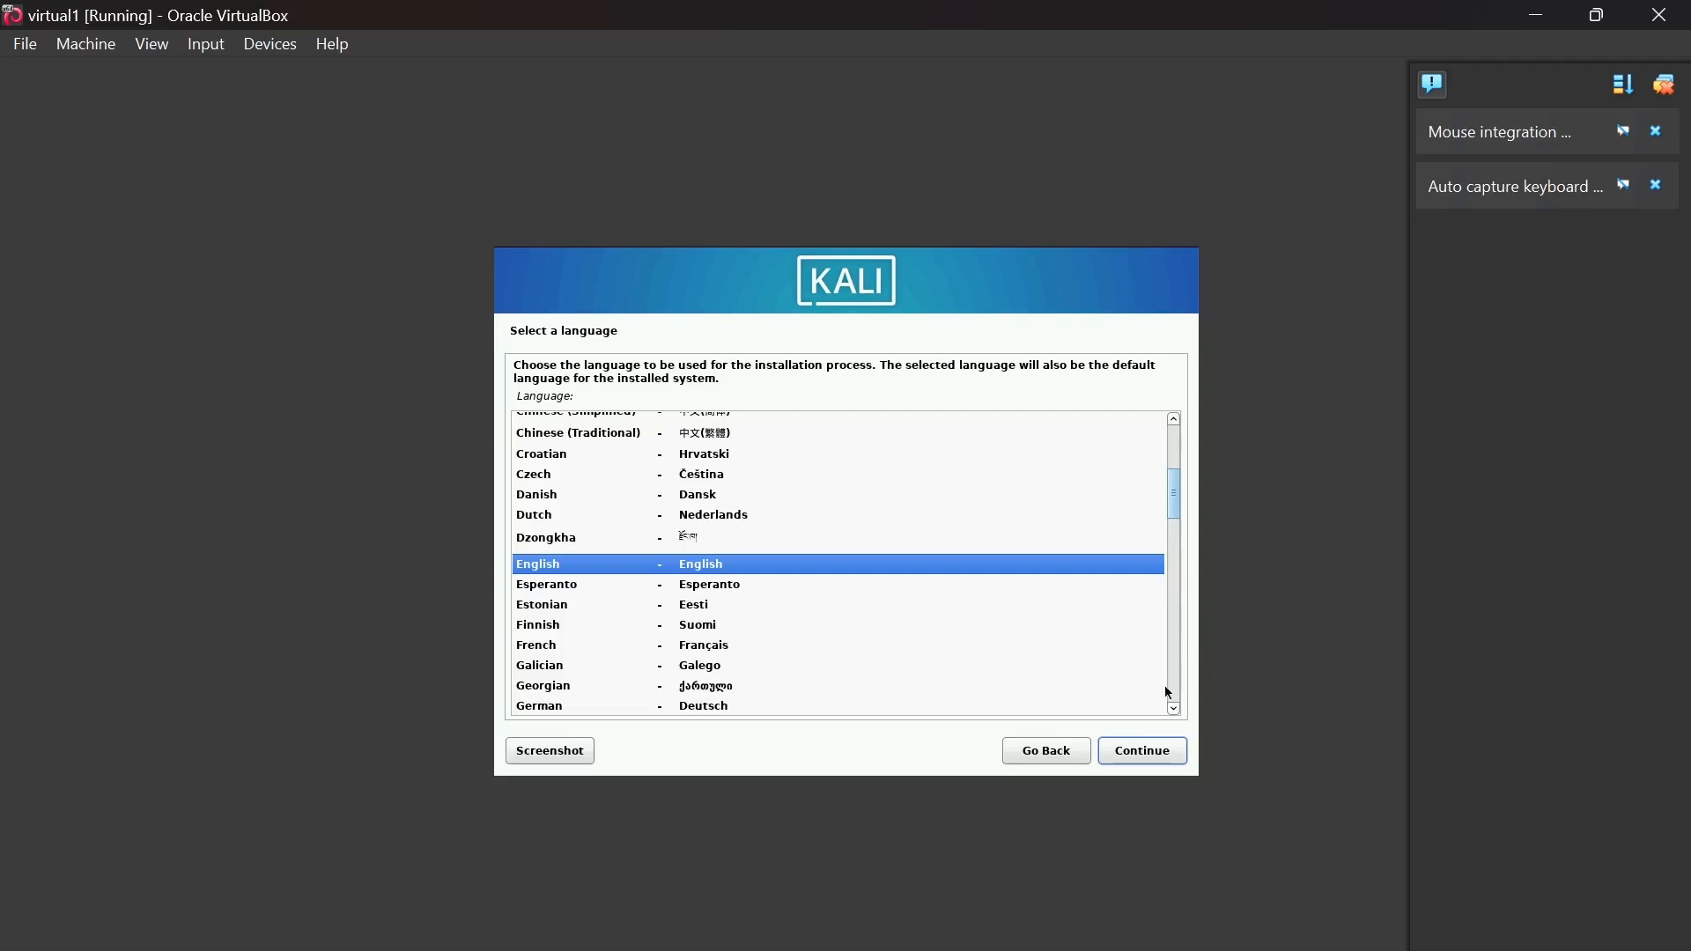
- Accept English, United States and the American English keymap in the Kali installer
click(1151, 756)
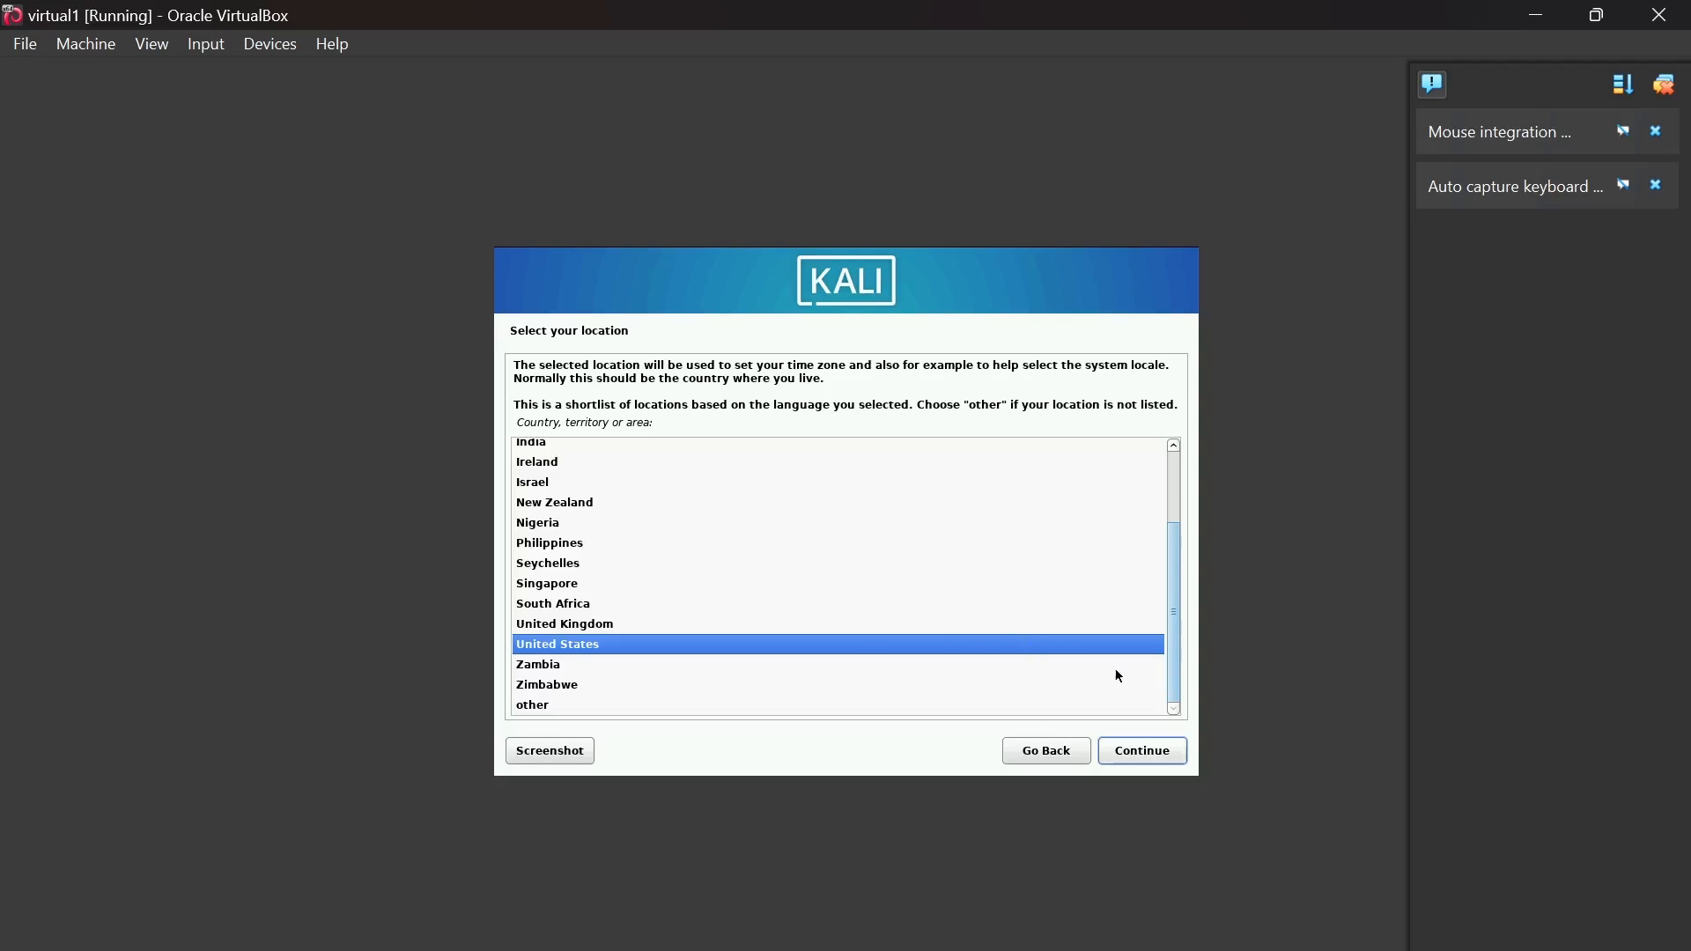
click(1137, 759)
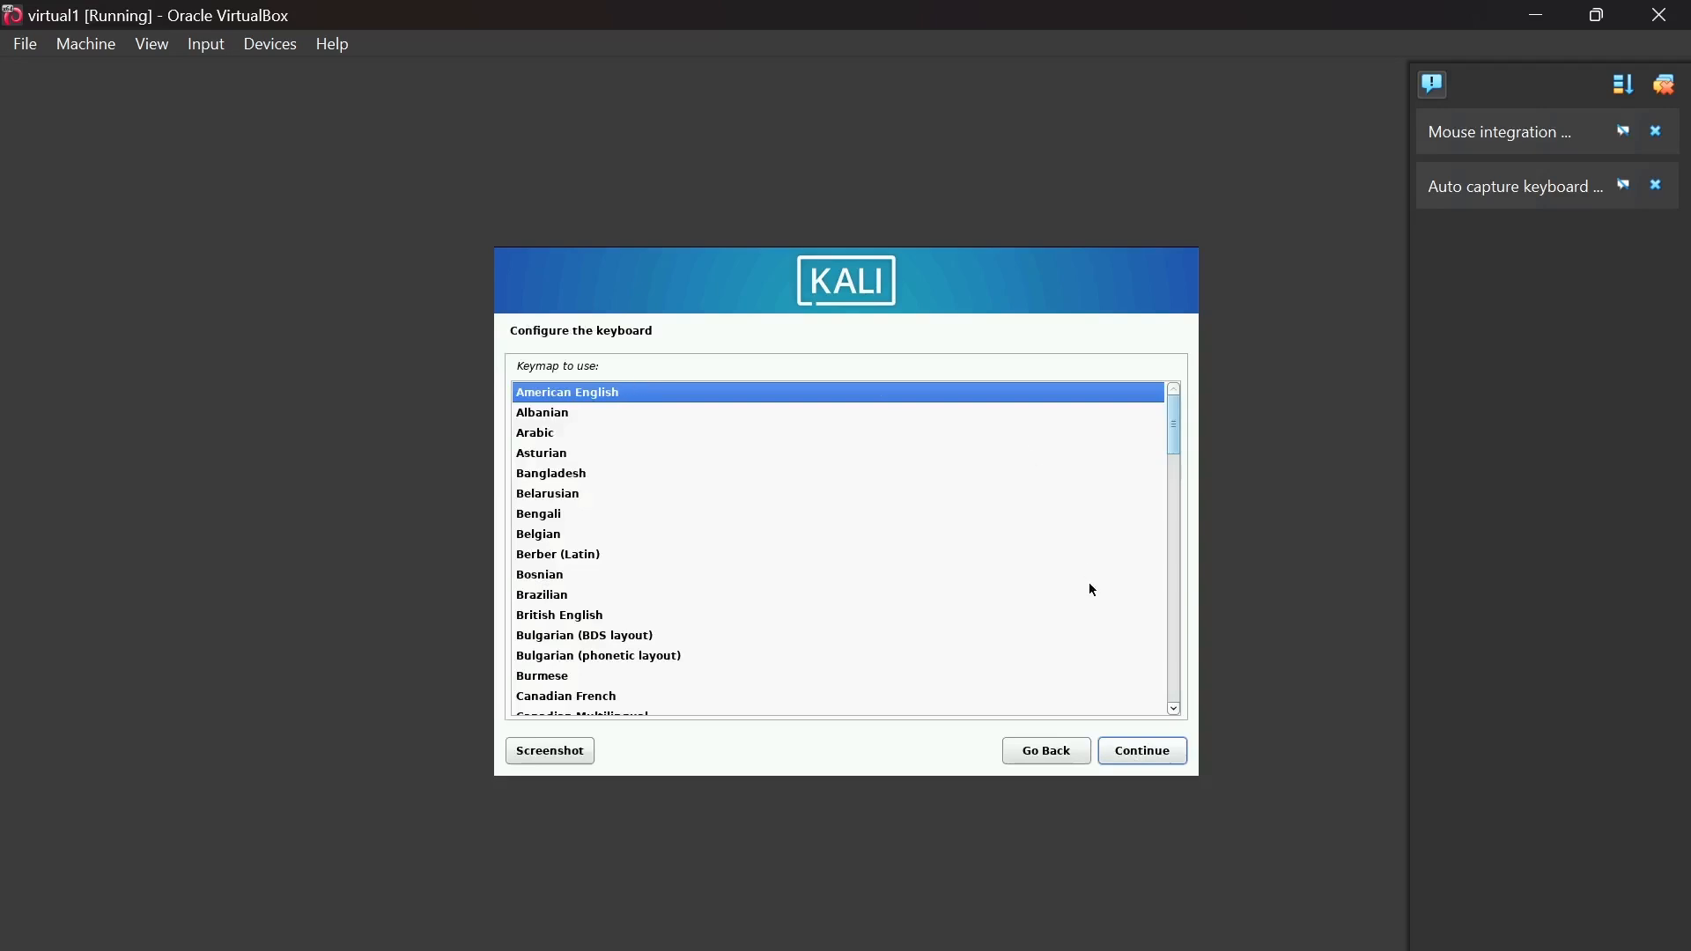
click(1143, 751)
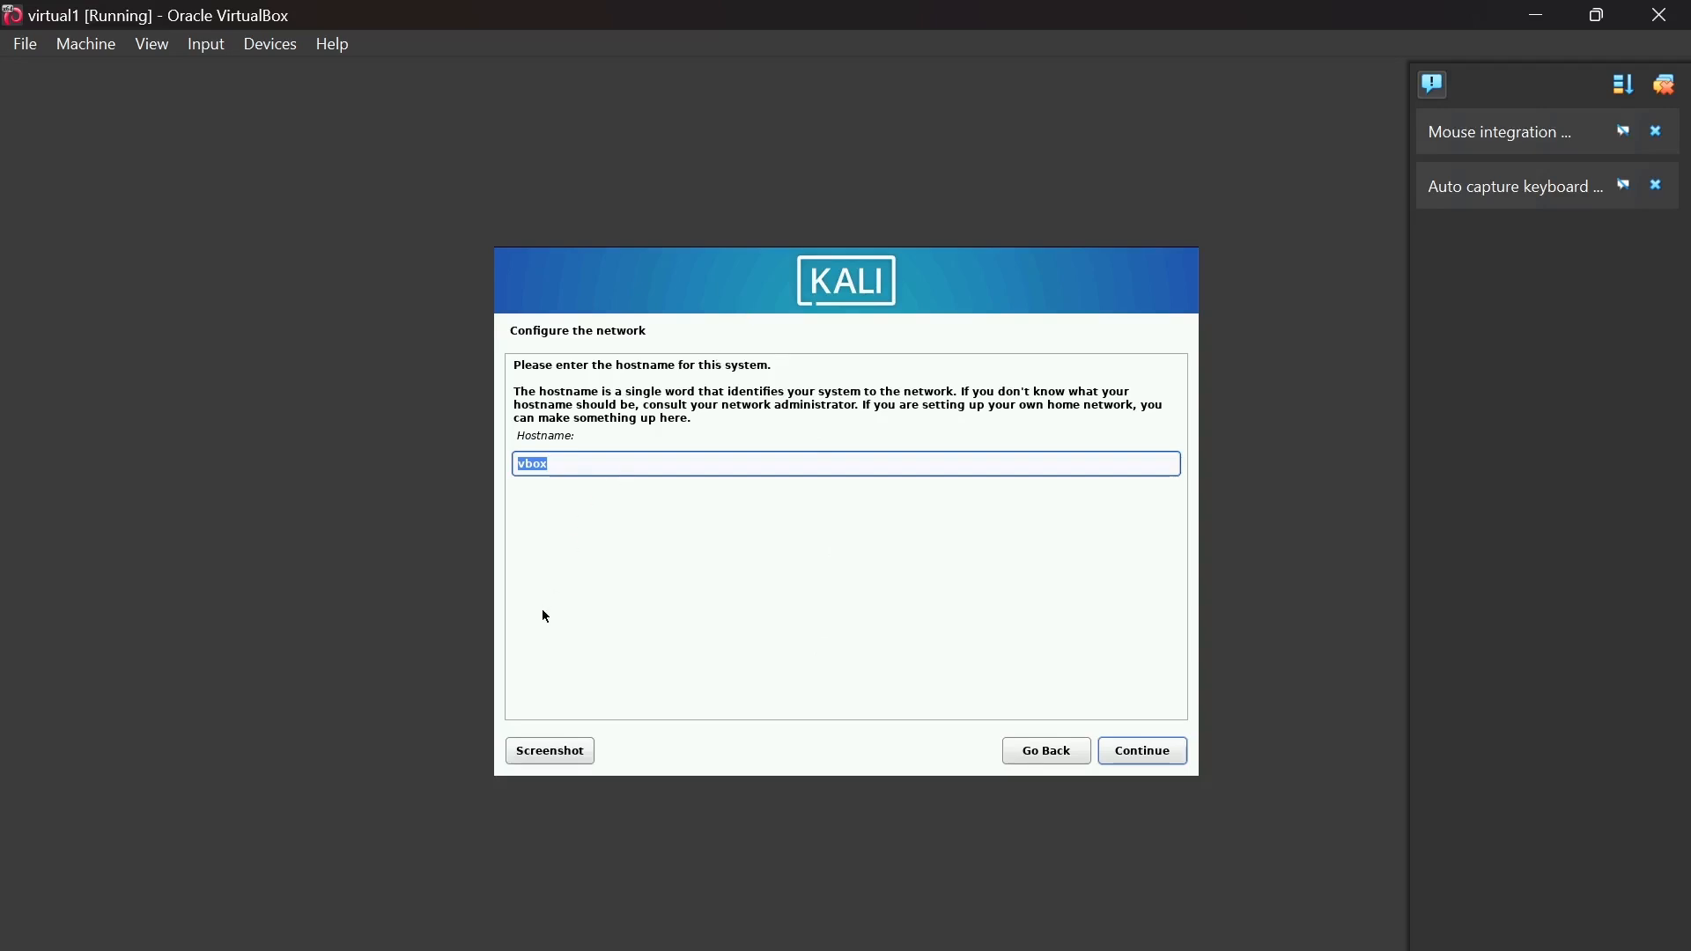
- Change the hostname to vbox1 and keep the pre-filled domain name
click(611, 469)
text(1)
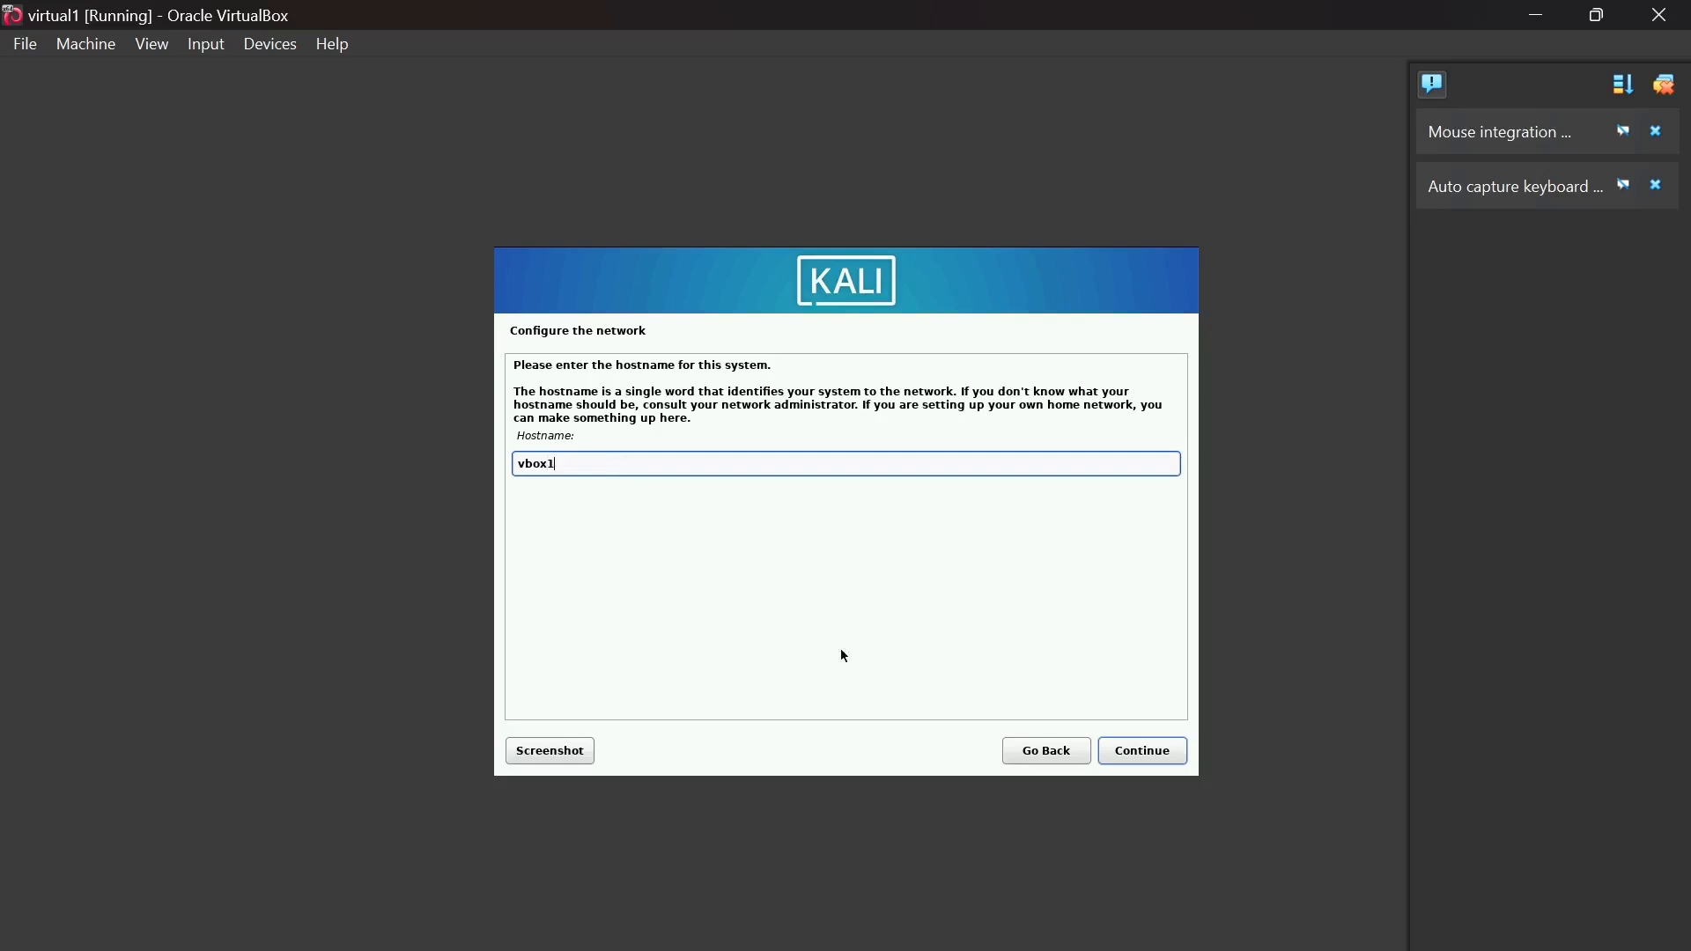
click(1138, 754)
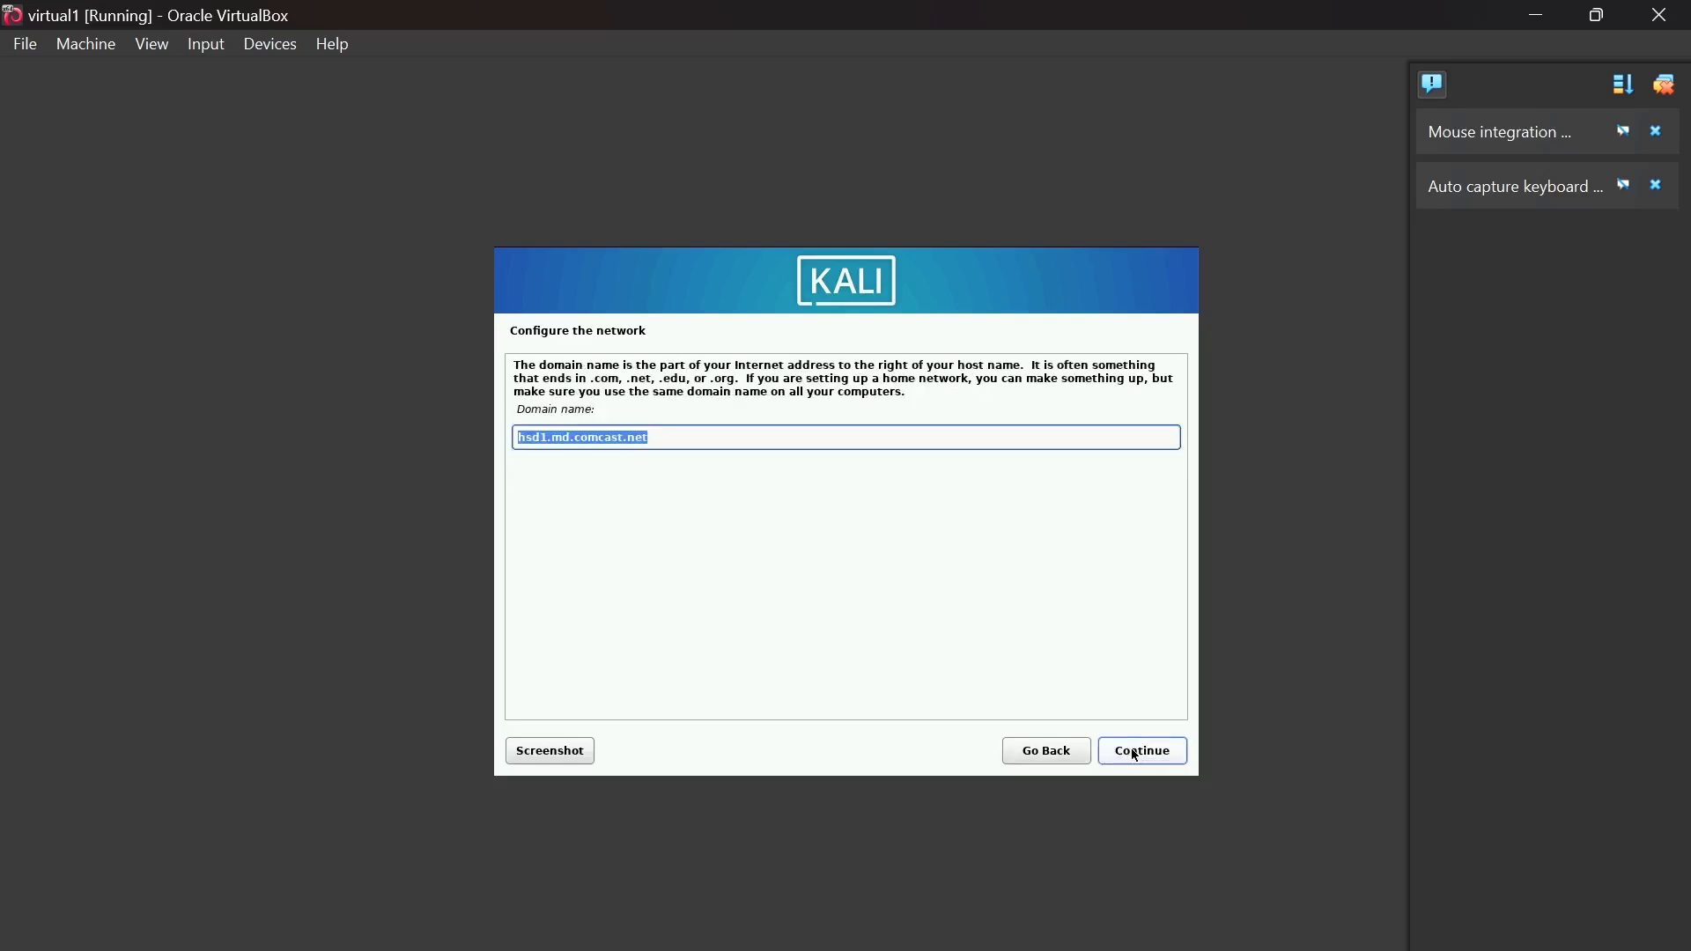
click(1136, 754)
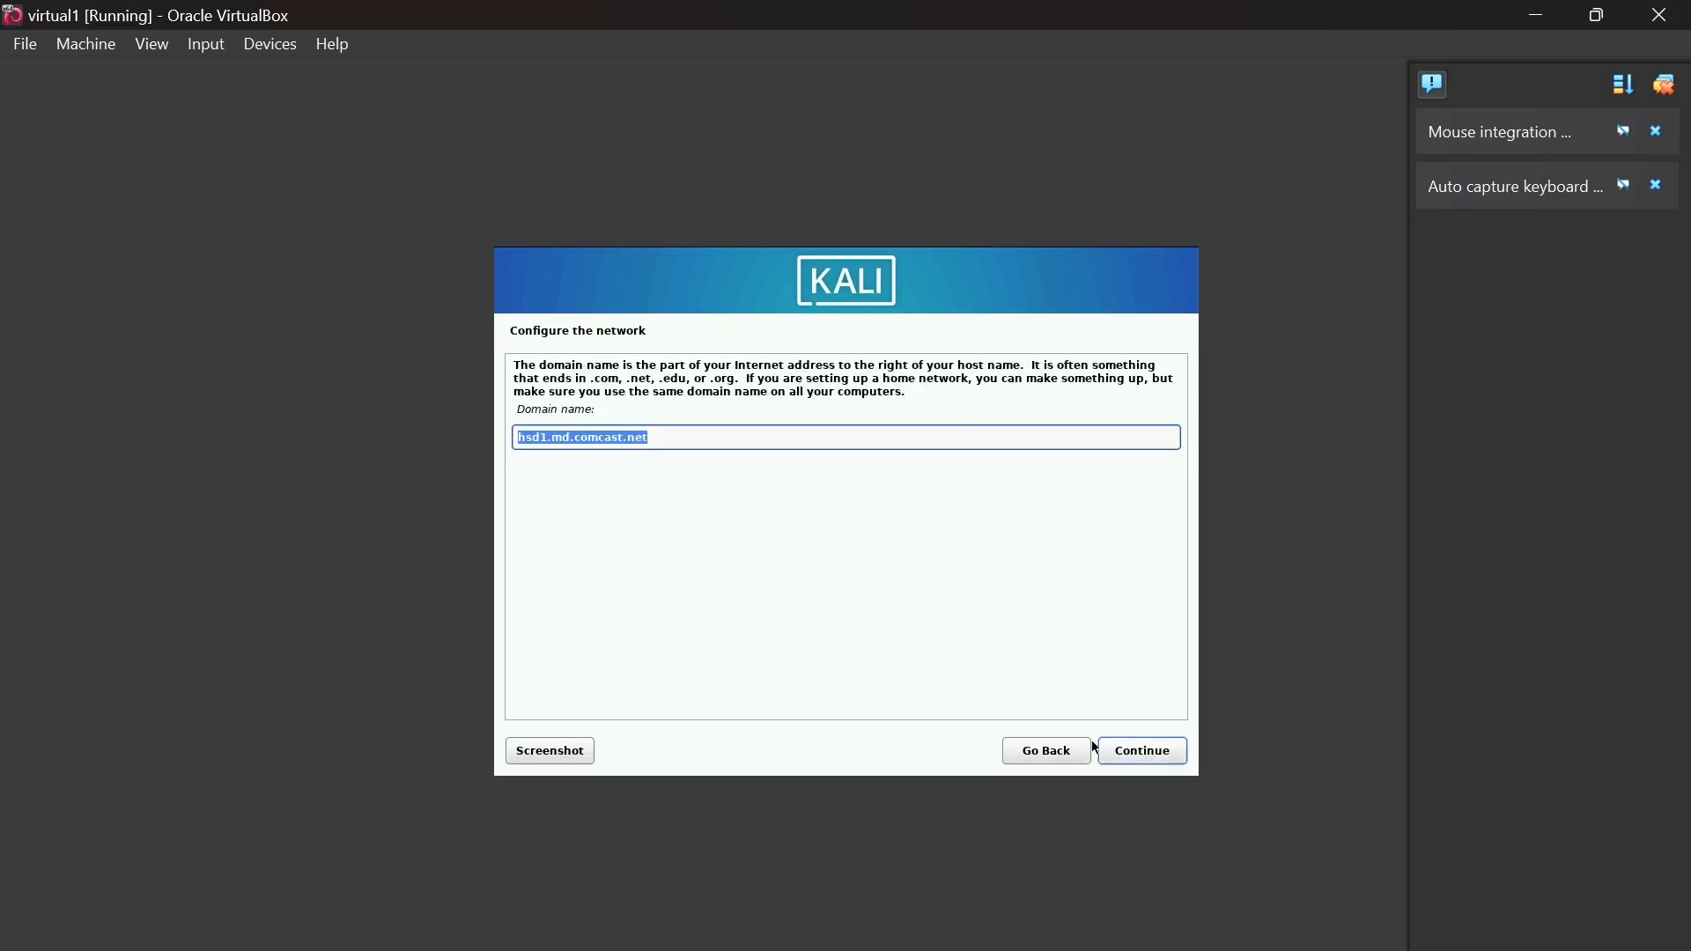
click(1159, 758)
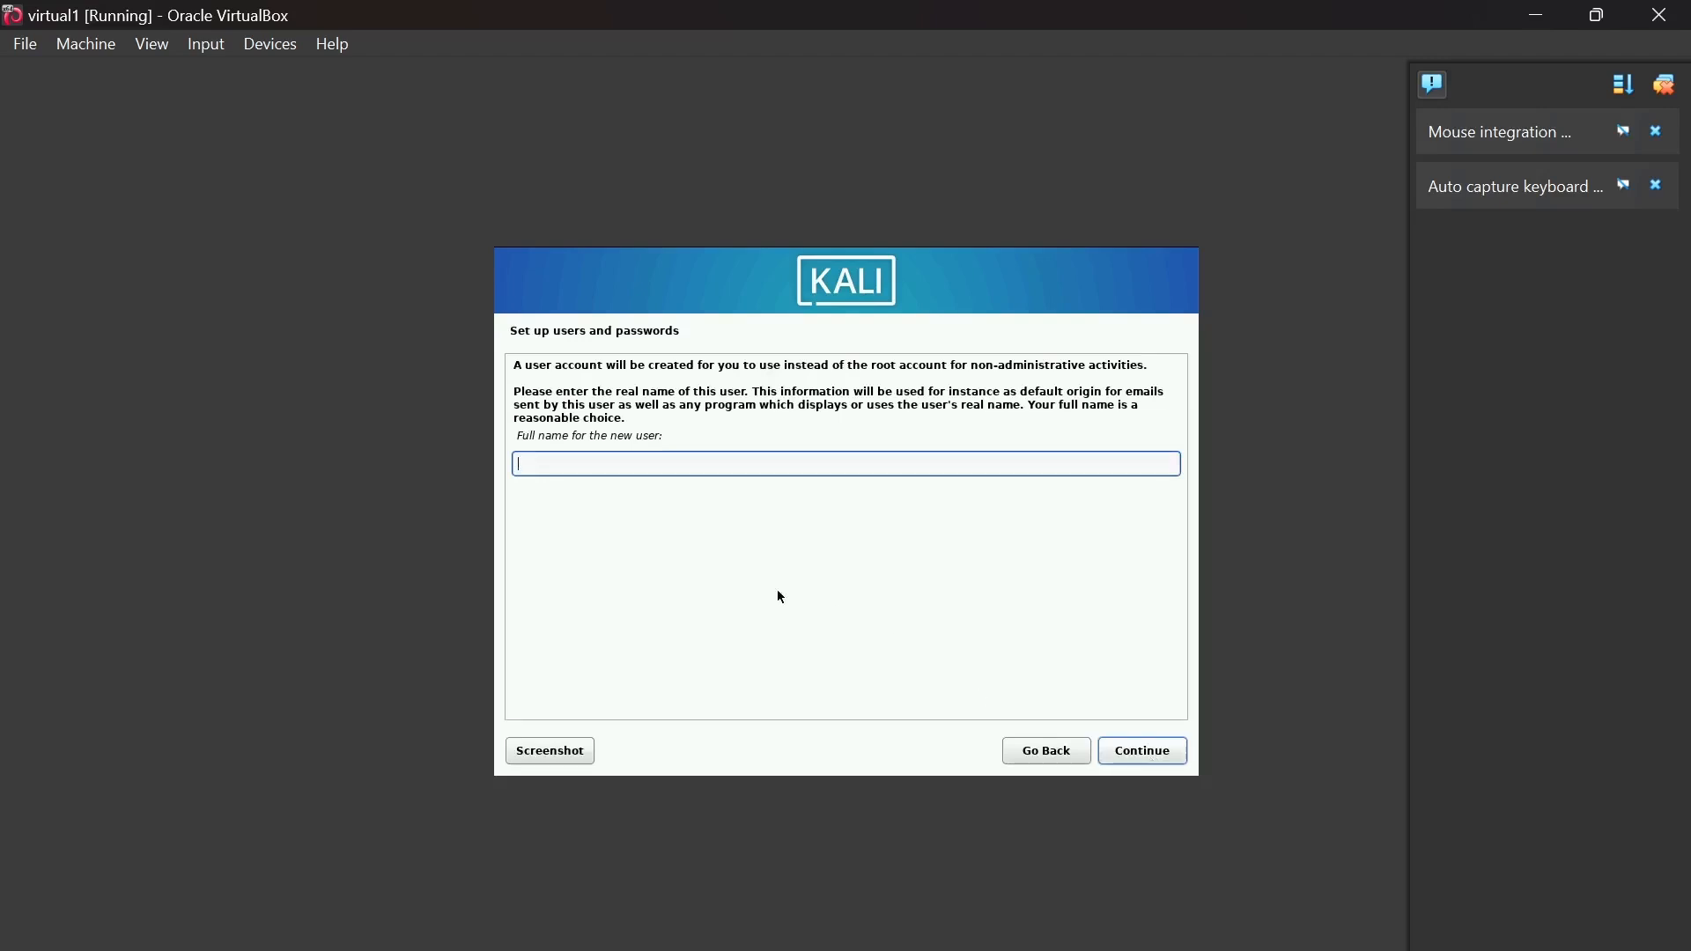
- Enter the new user's full name and accept the suggested username
text(user1)
click(1150, 761)
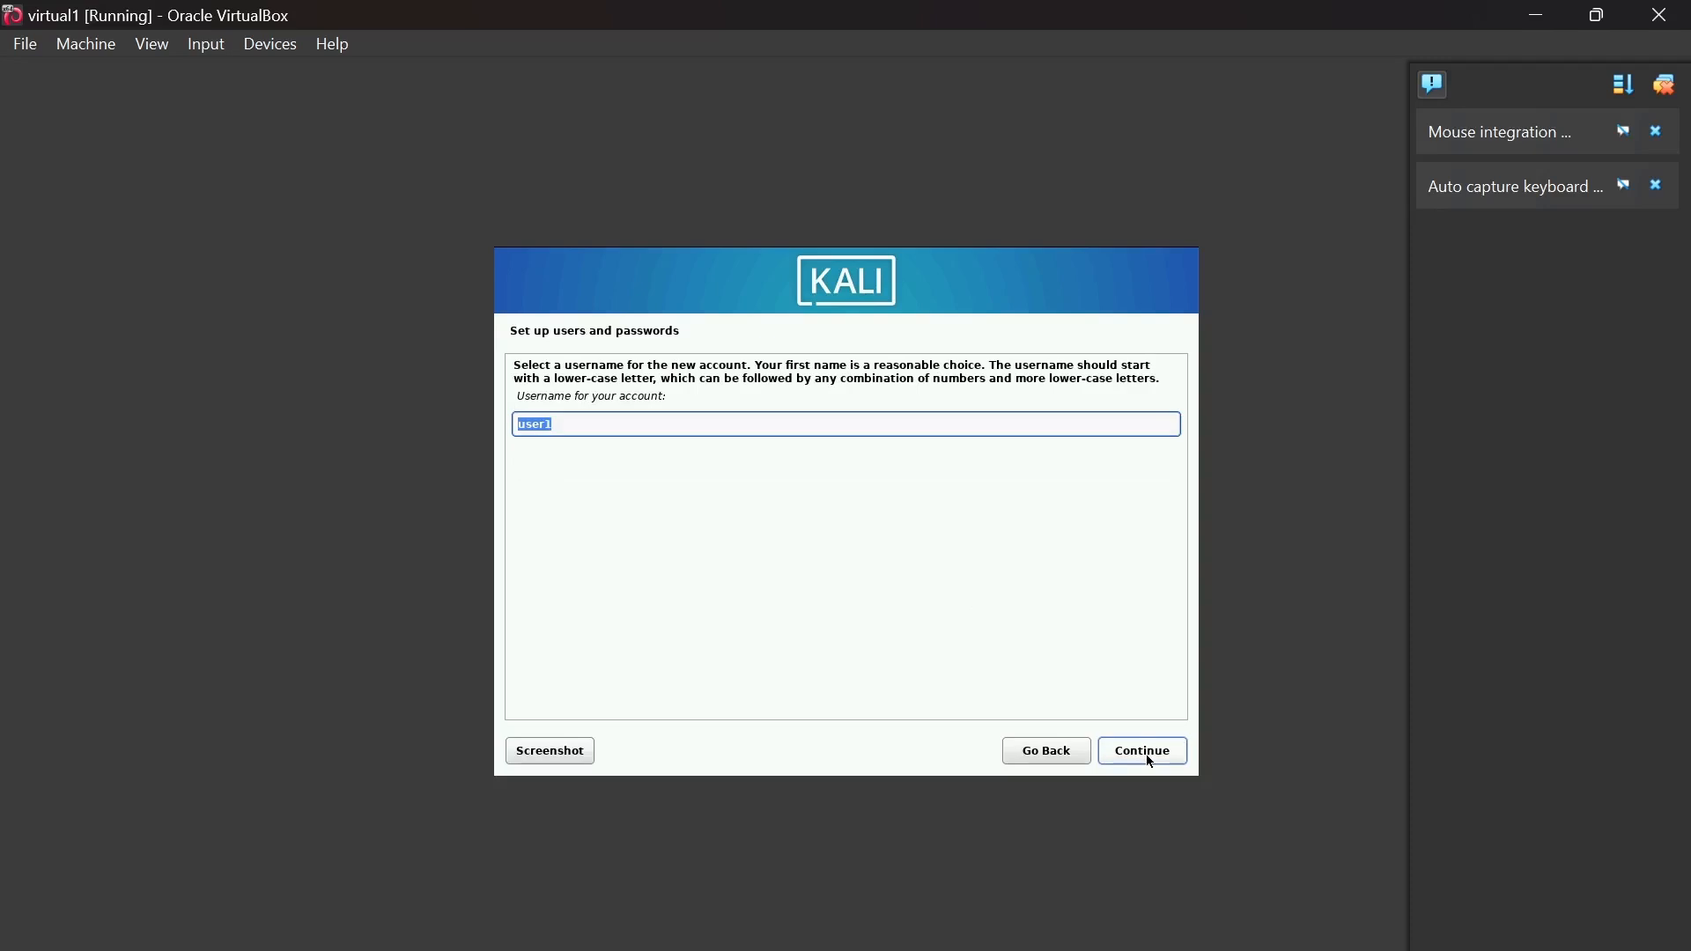
click(1151, 761)
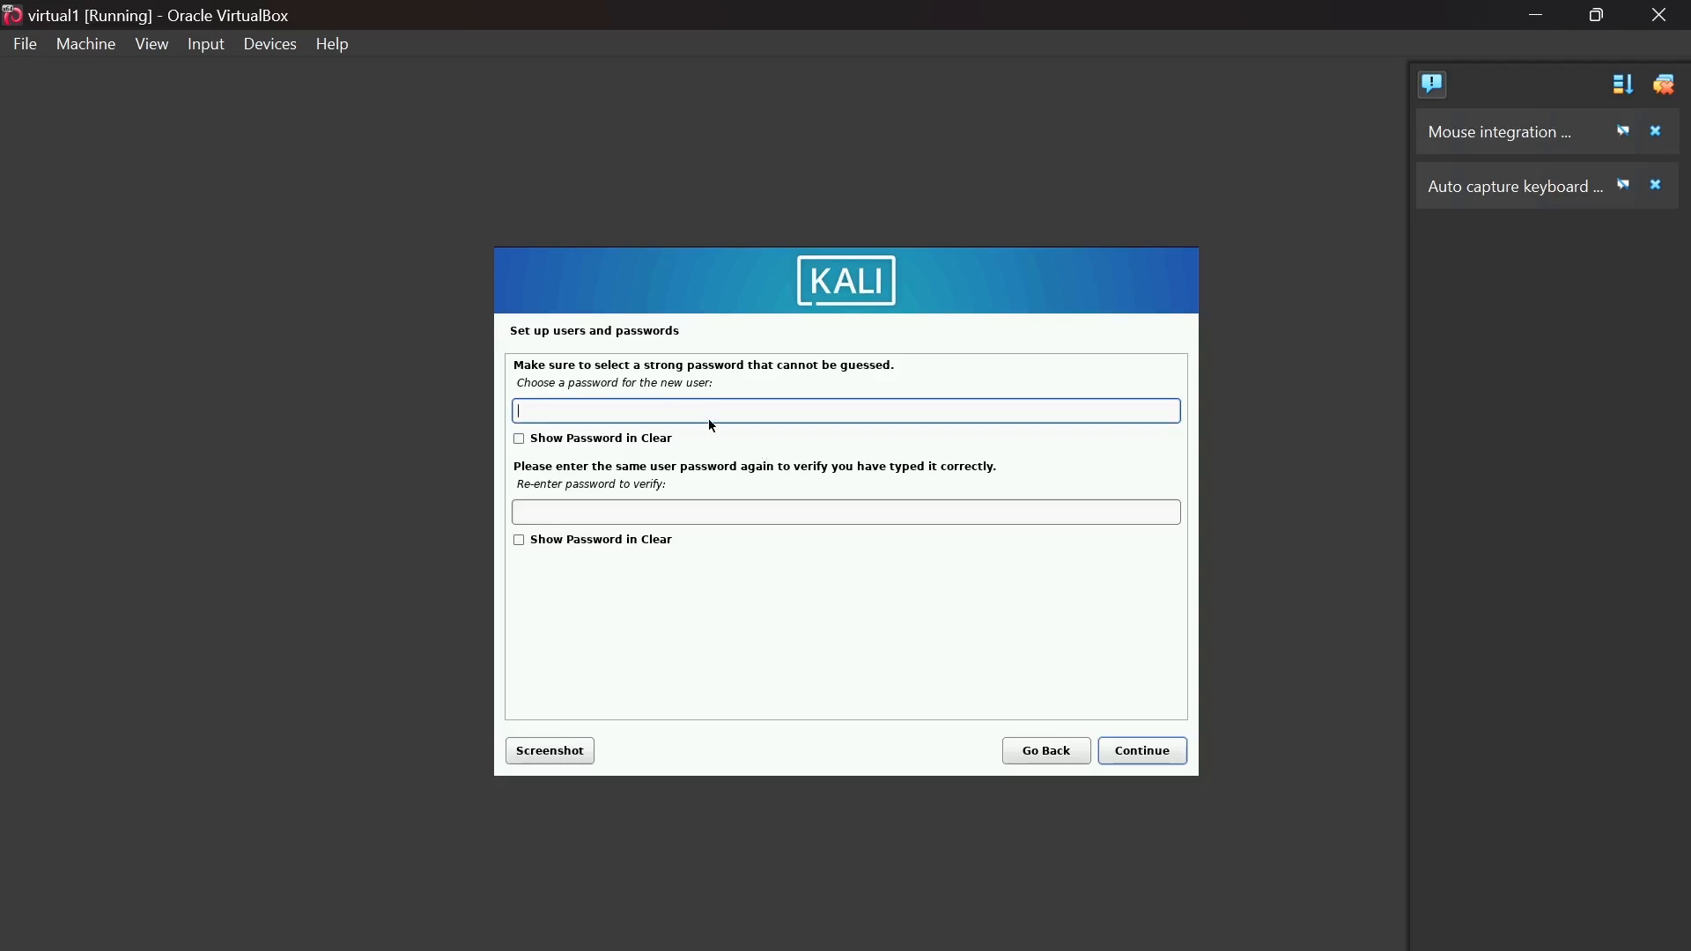
- Set the account password in both fields, showing both in clear text to verify
text(kali1234567)
click(616, 508)
text(k)
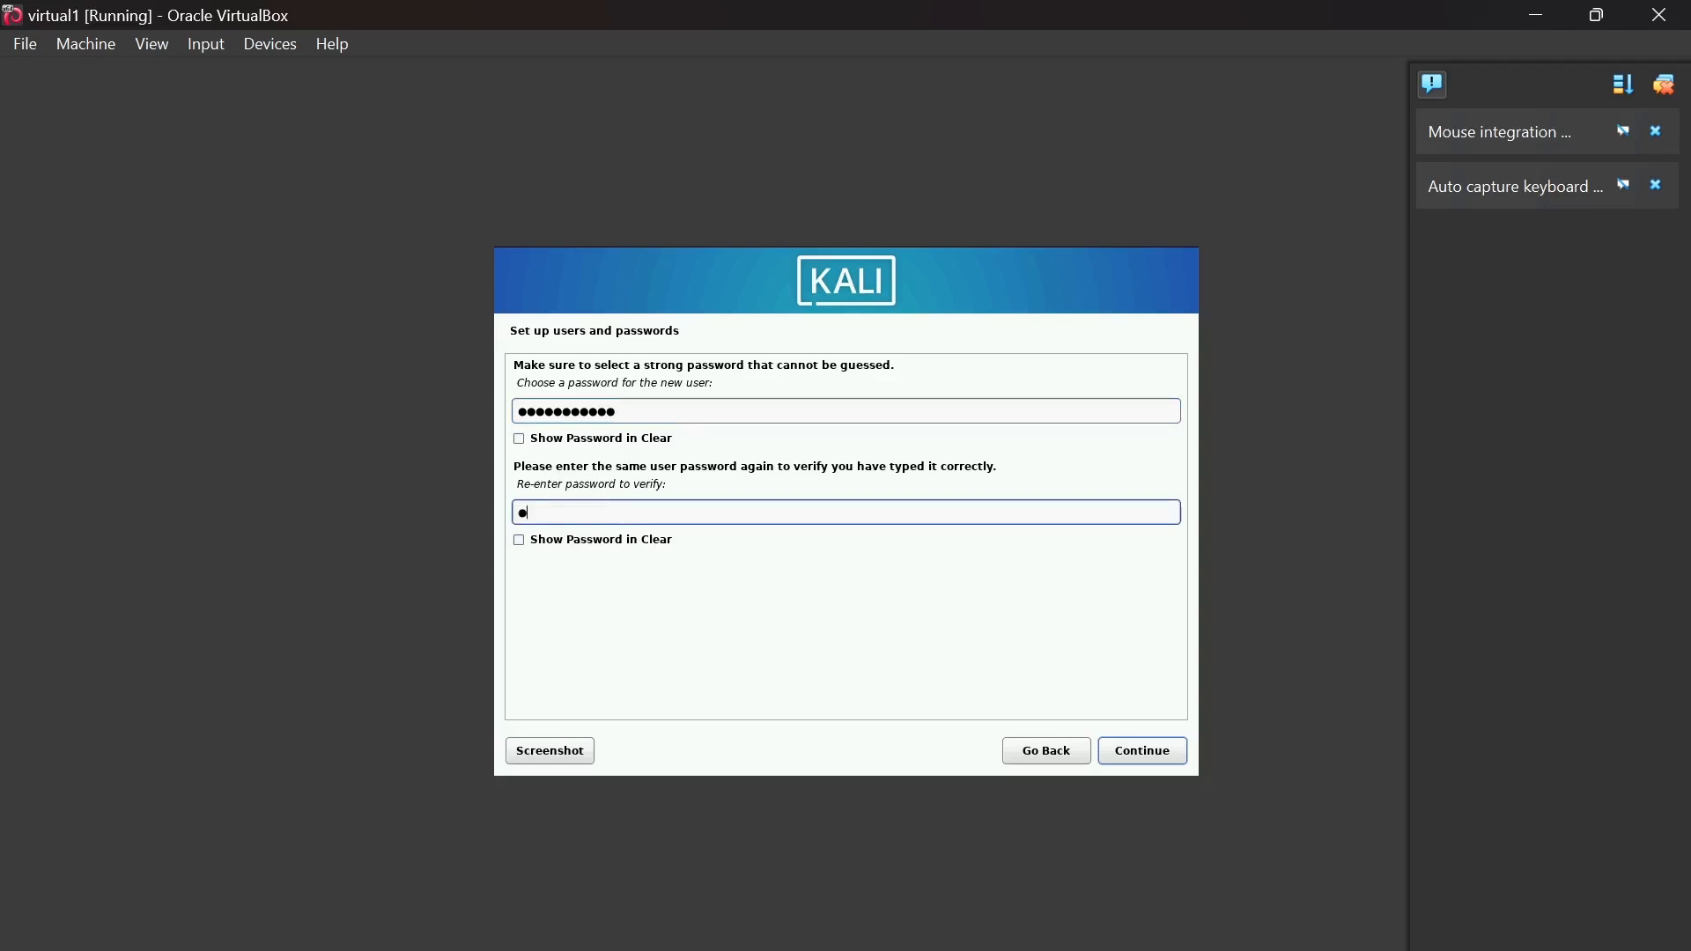
text(ali1234567)
click(522, 447)
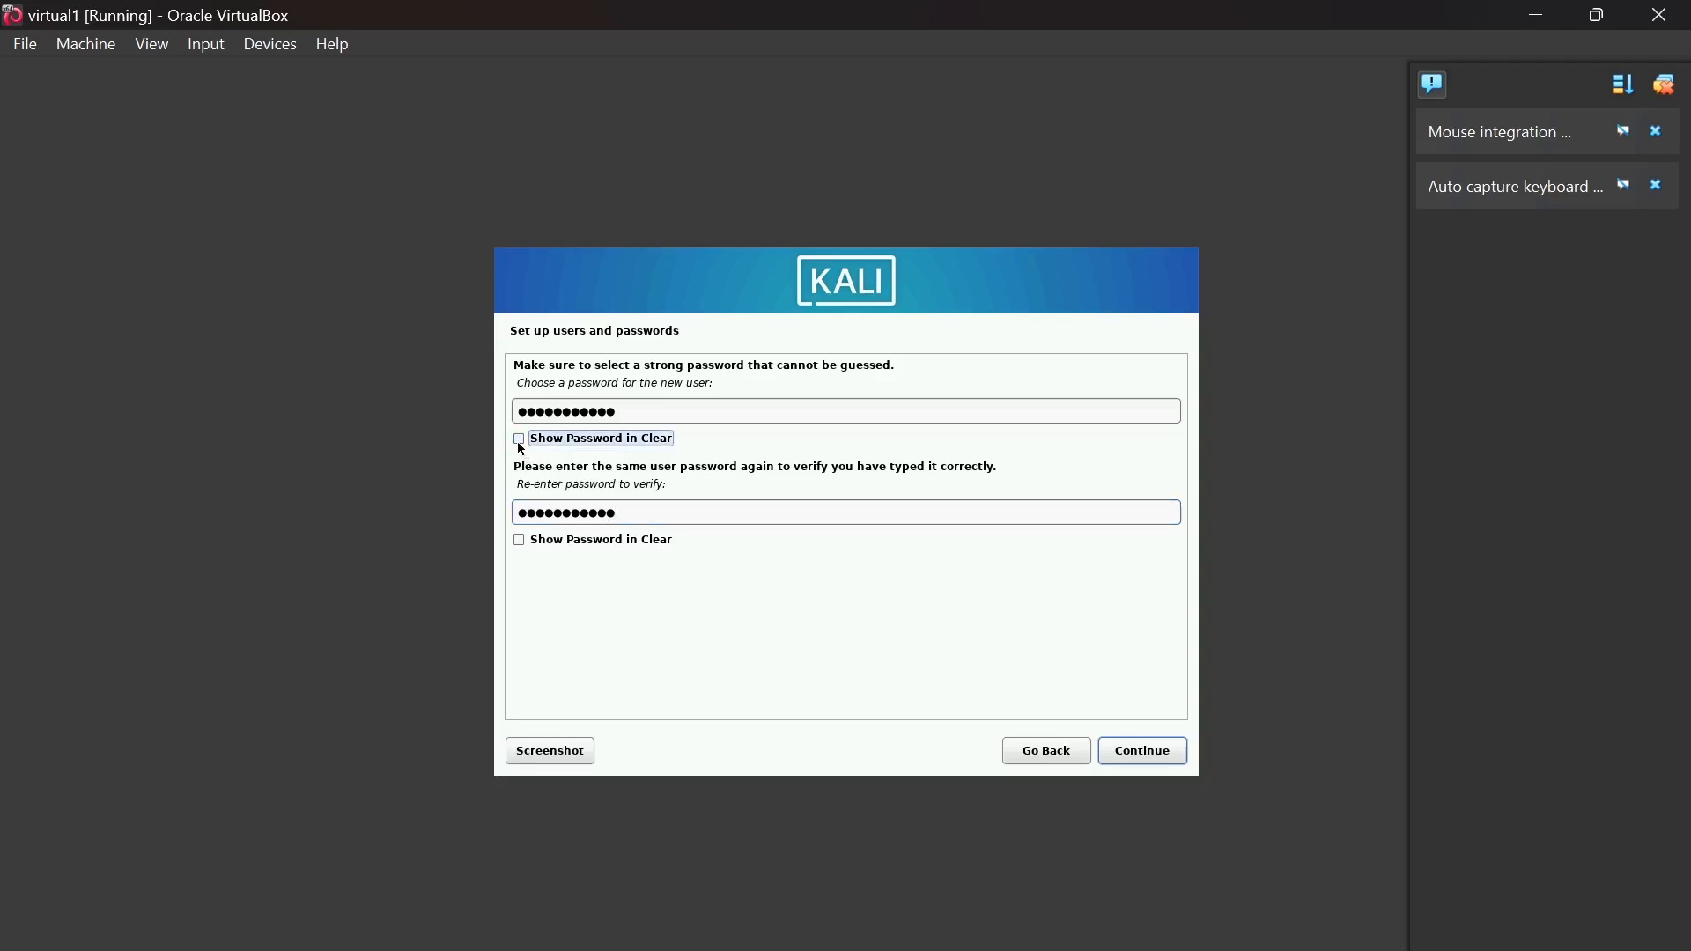
click(521, 448)
click(520, 541)
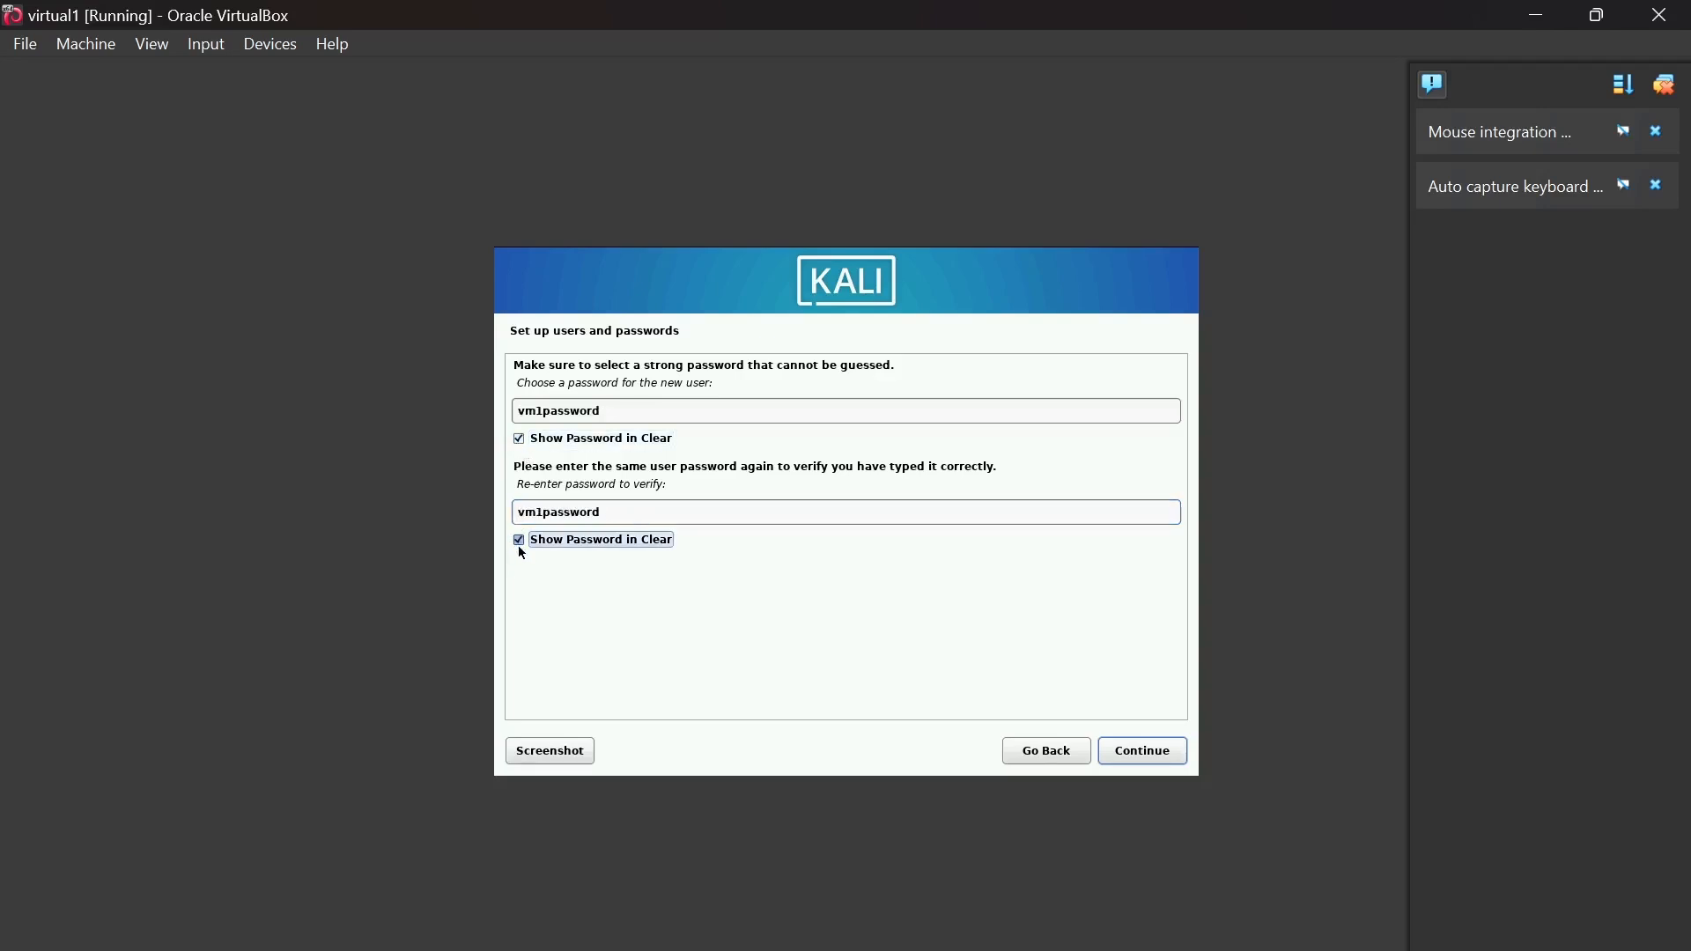
click(1156, 756)
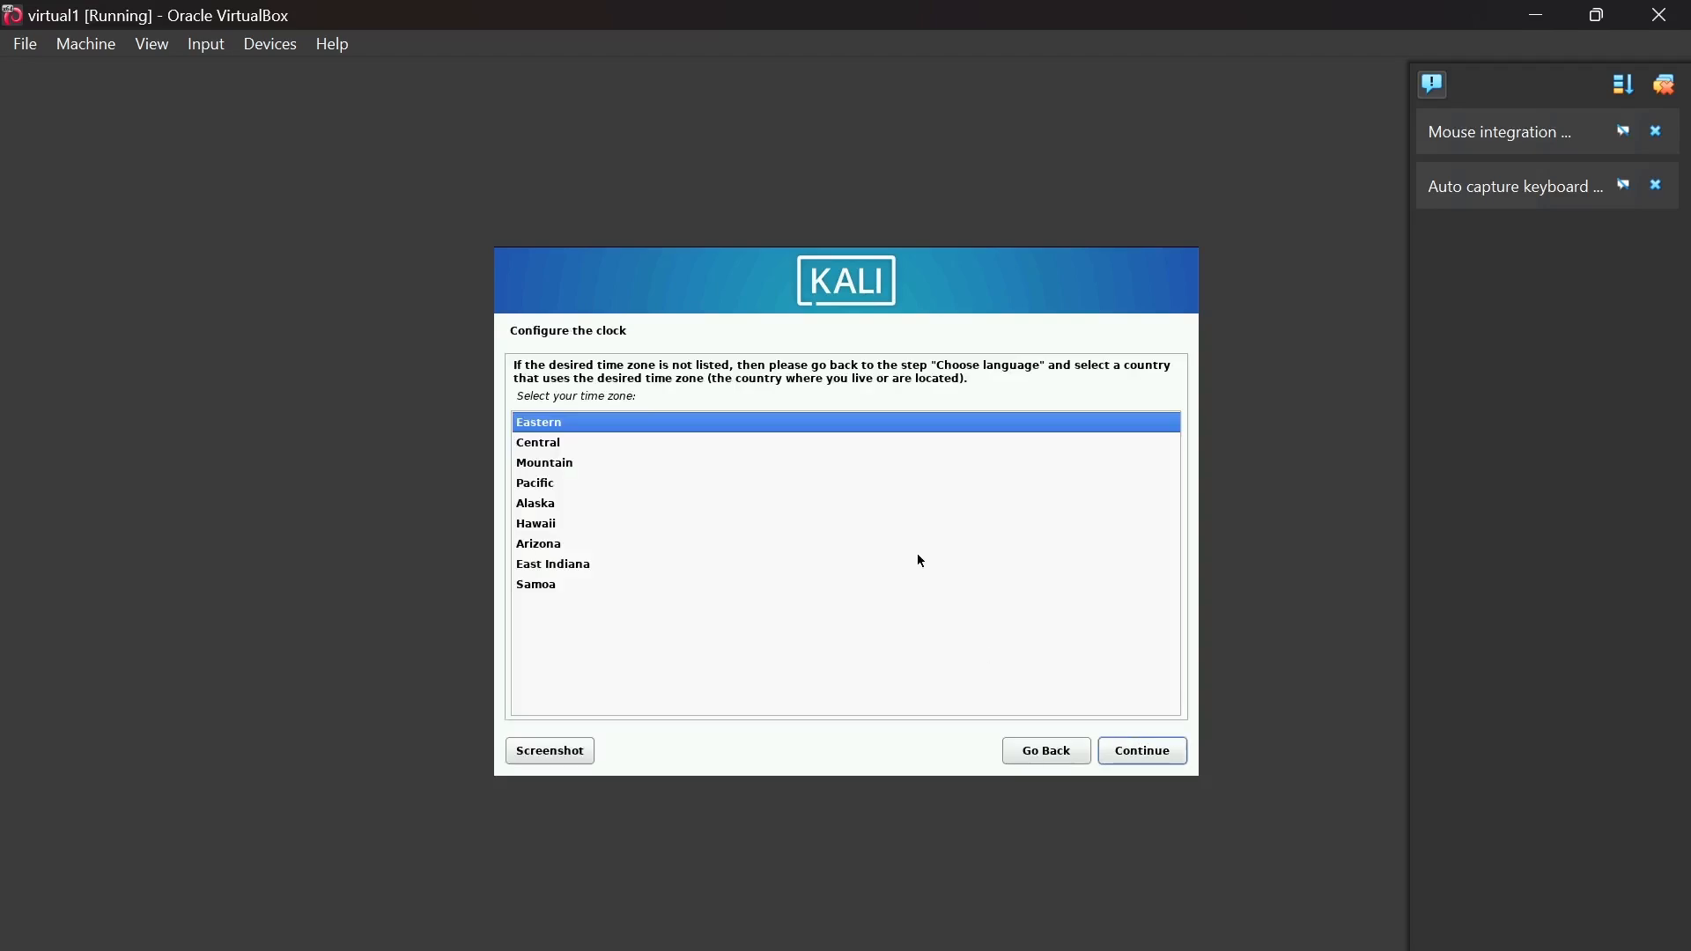
- Choose Eastern time, then partition the whole 21.5 GB VBOX HARDDISK with all files in one partition
click(1138, 754)
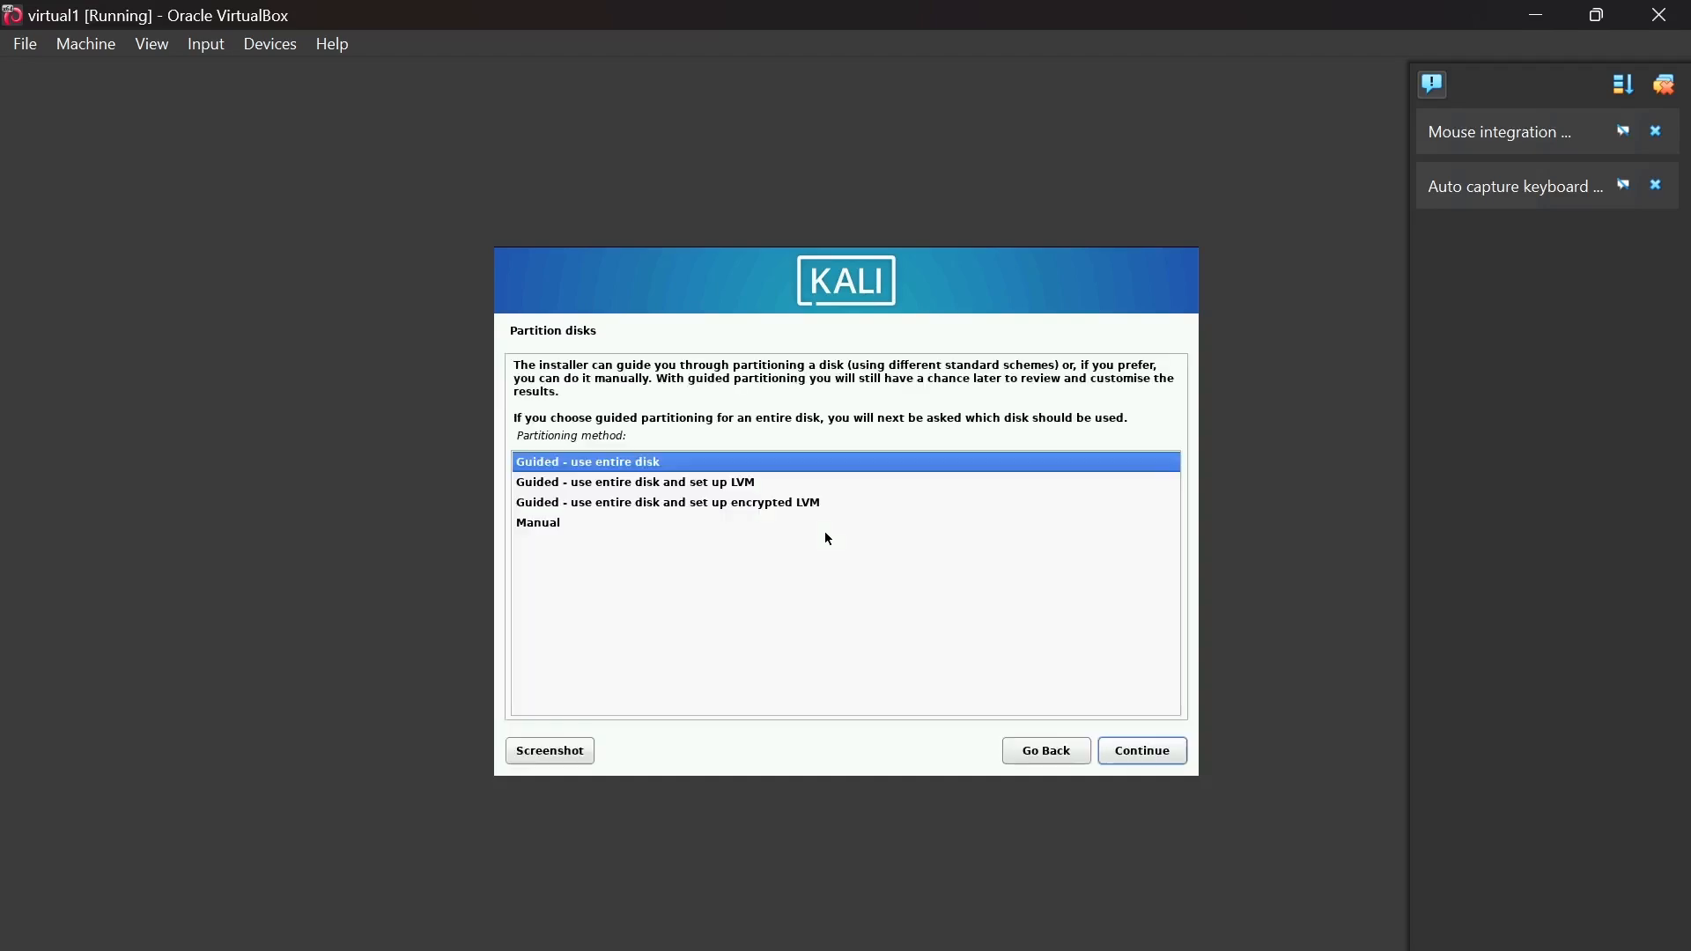
click(1137, 759)
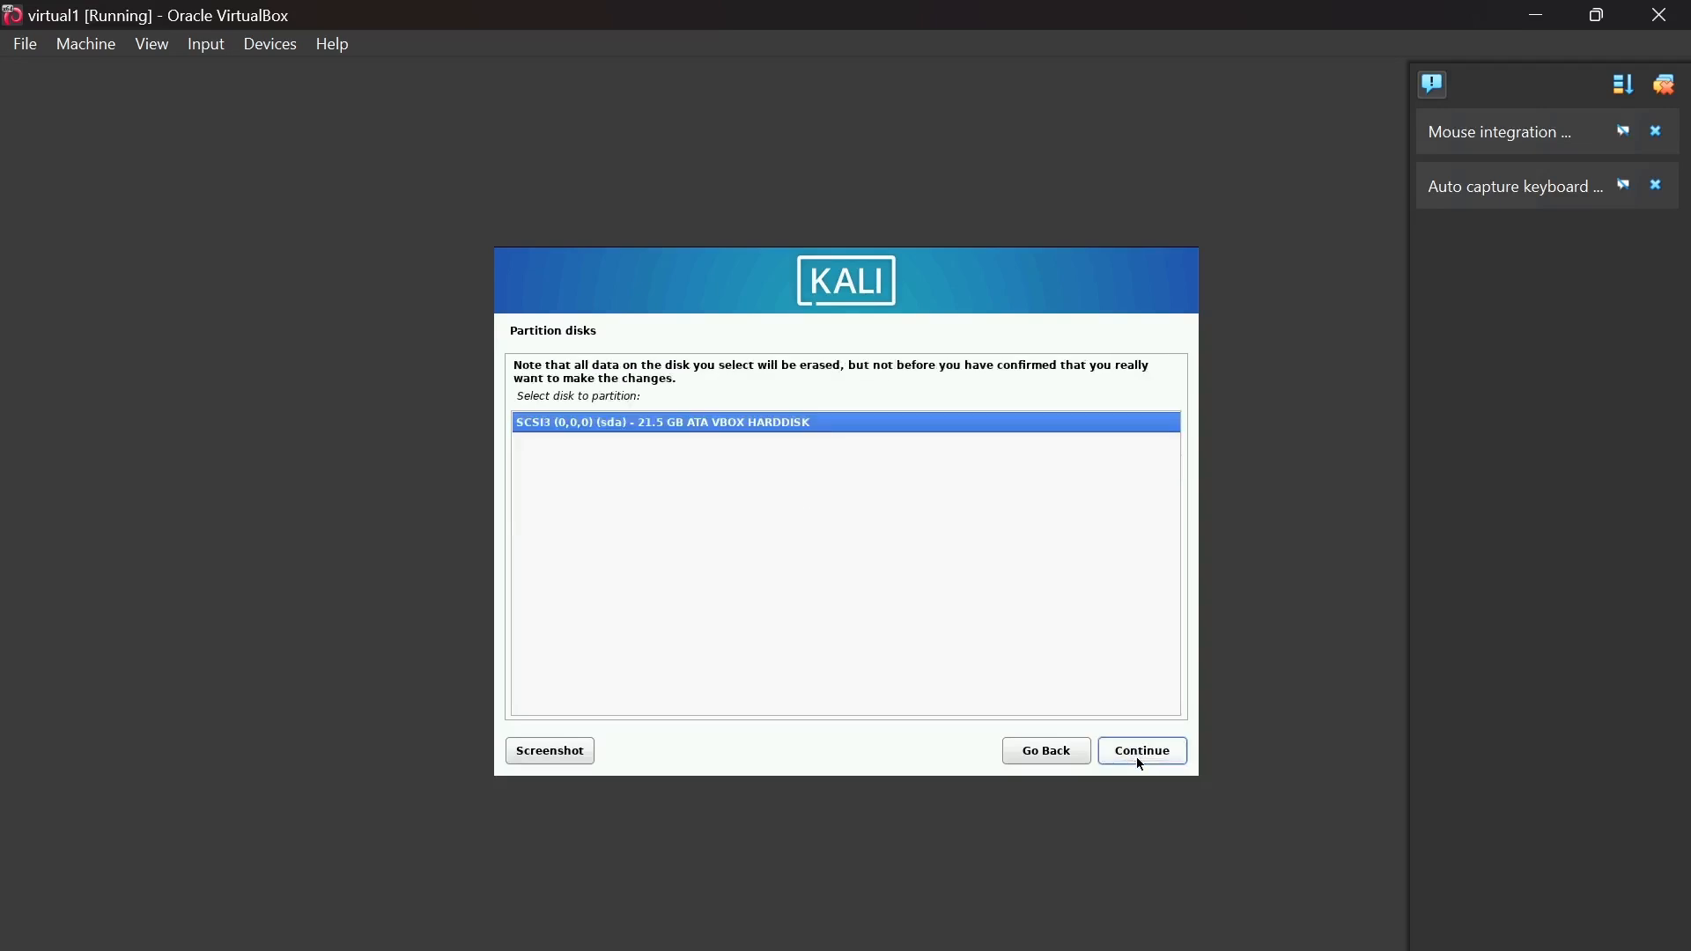
click(1137, 758)
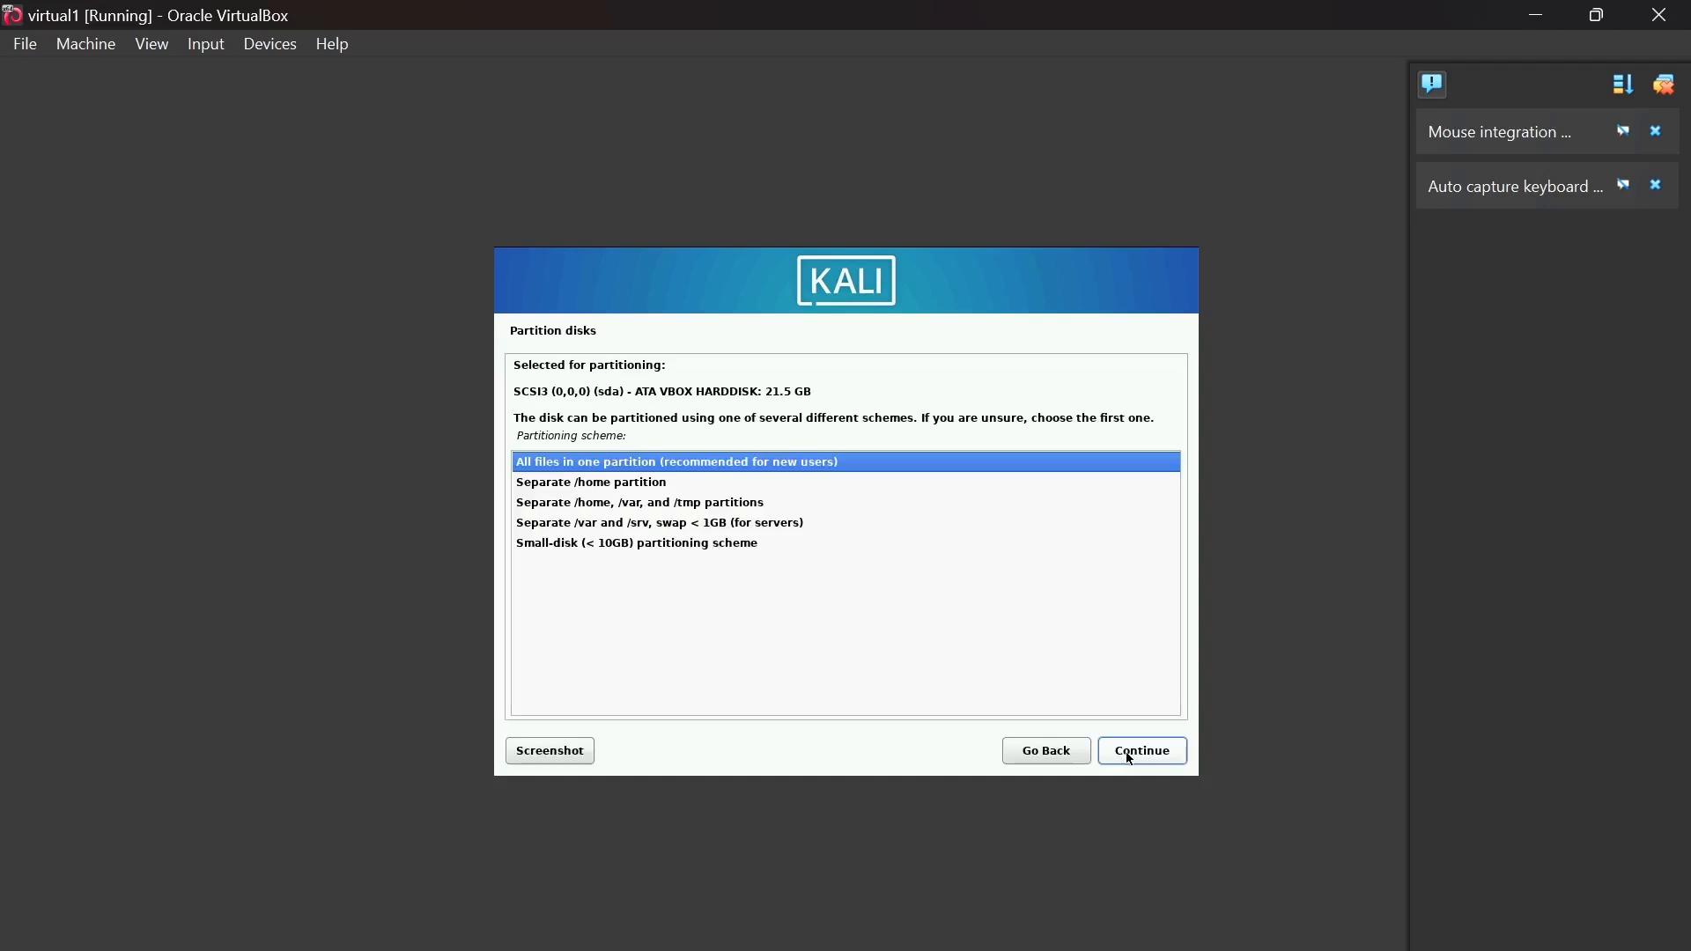
click(1131, 757)
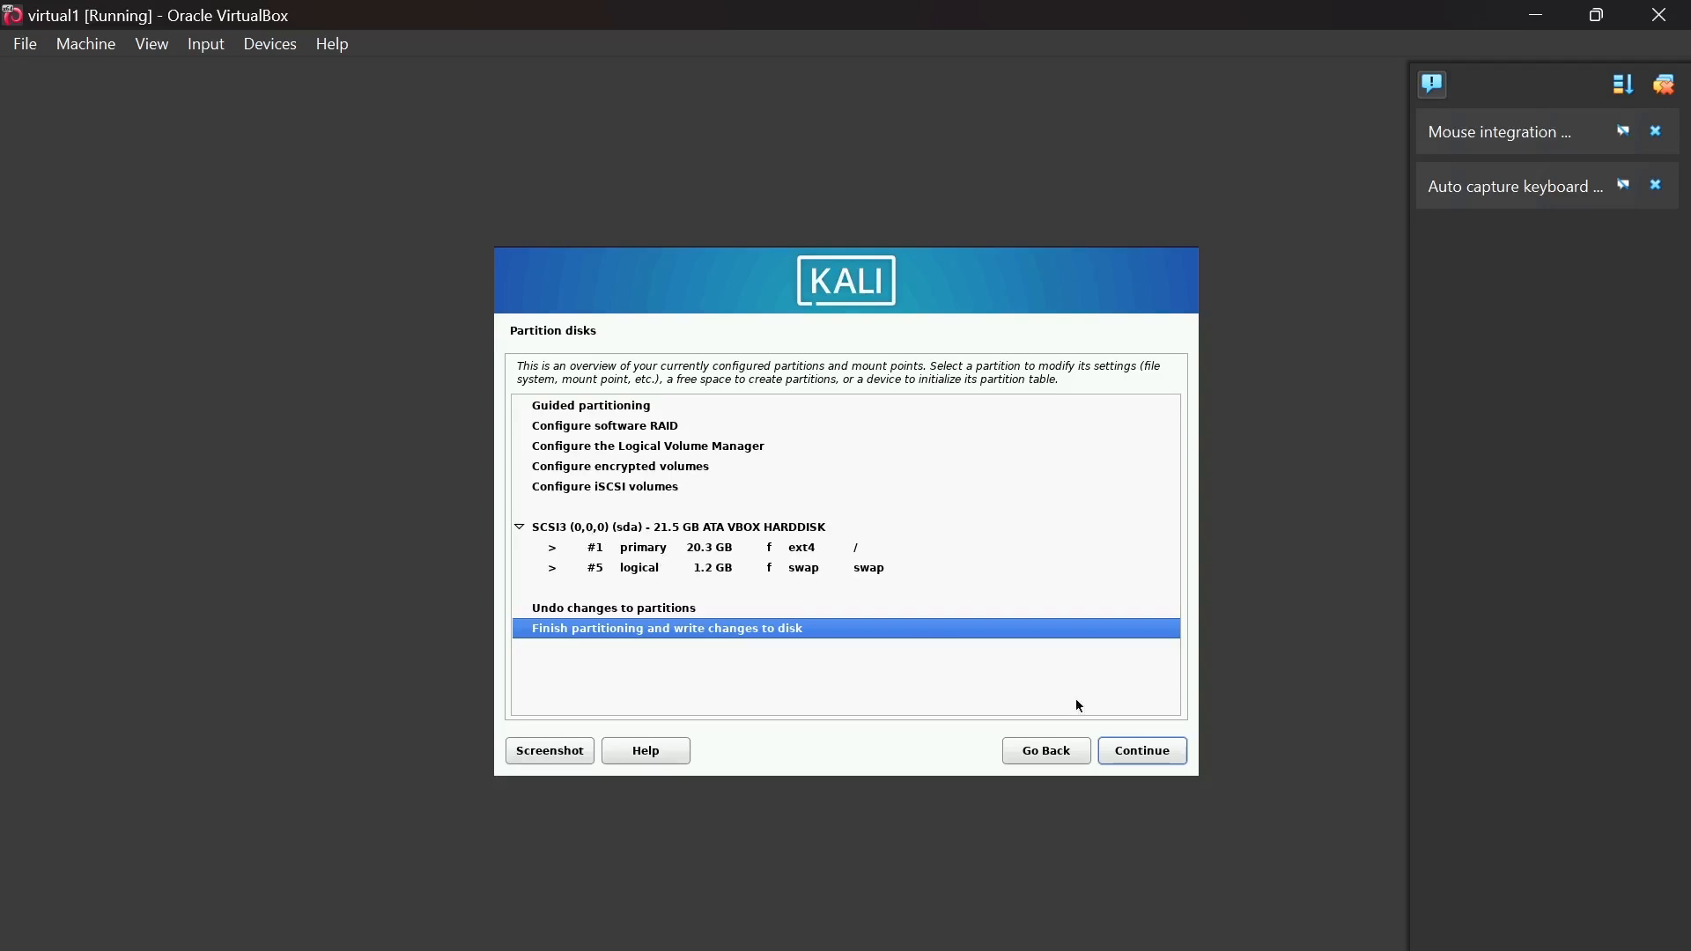
click(1164, 754)
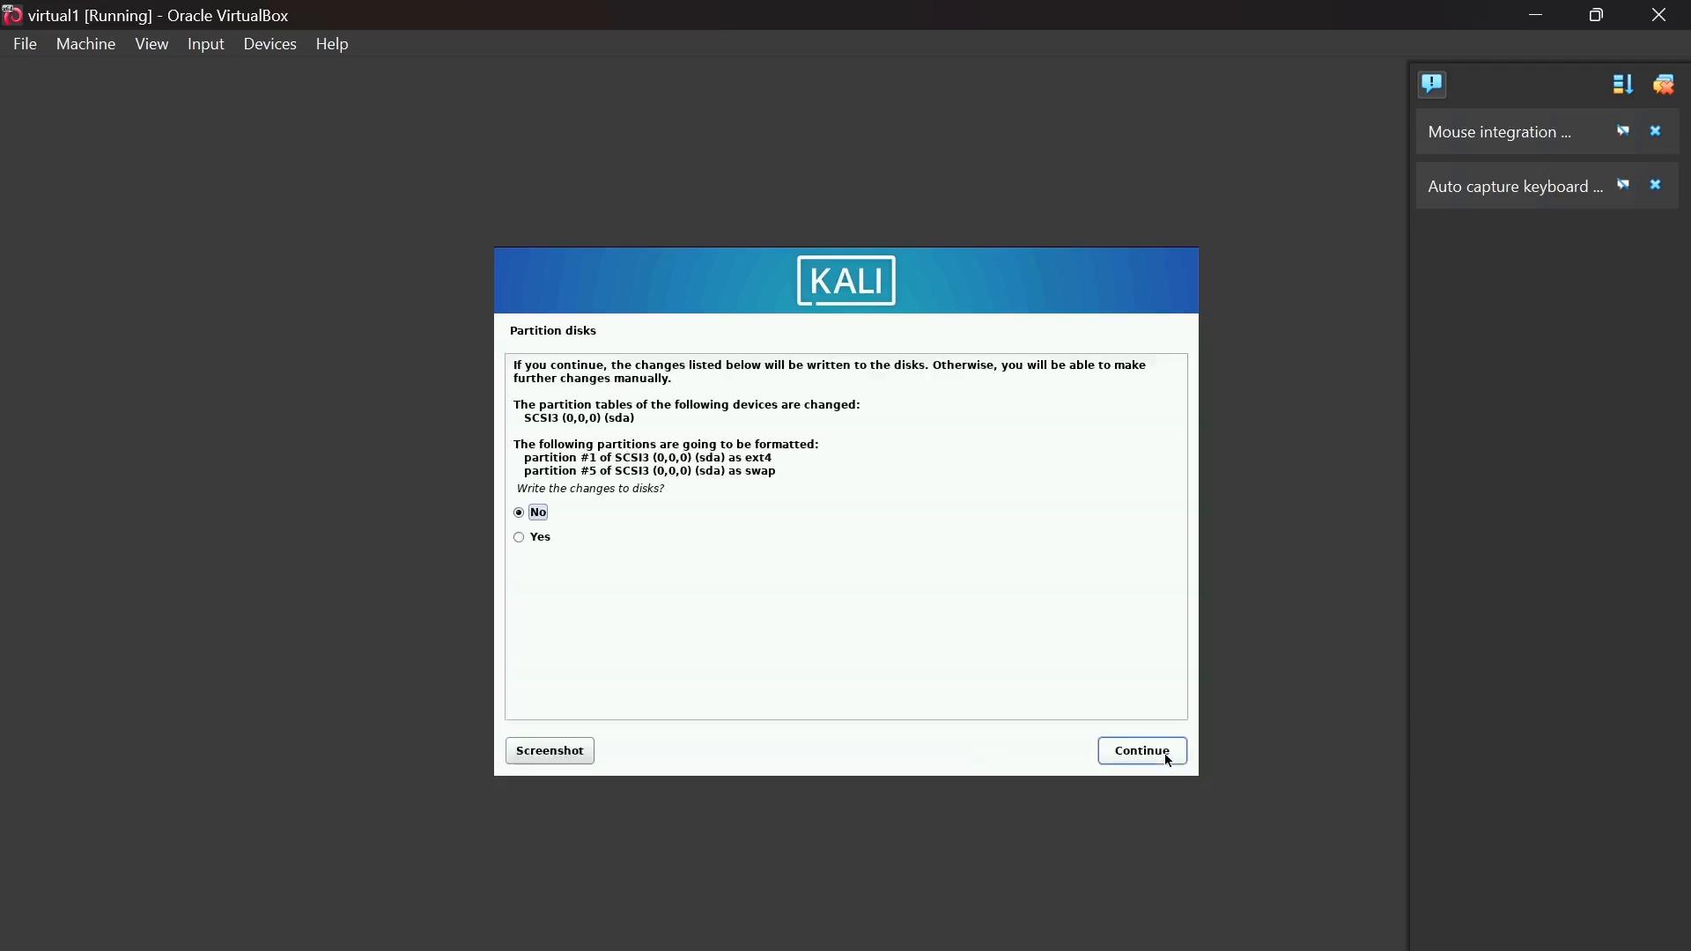
click(519, 537)
- Write the partitions to disk and install the default Xfce desktop and tools selection
click(1125, 753)
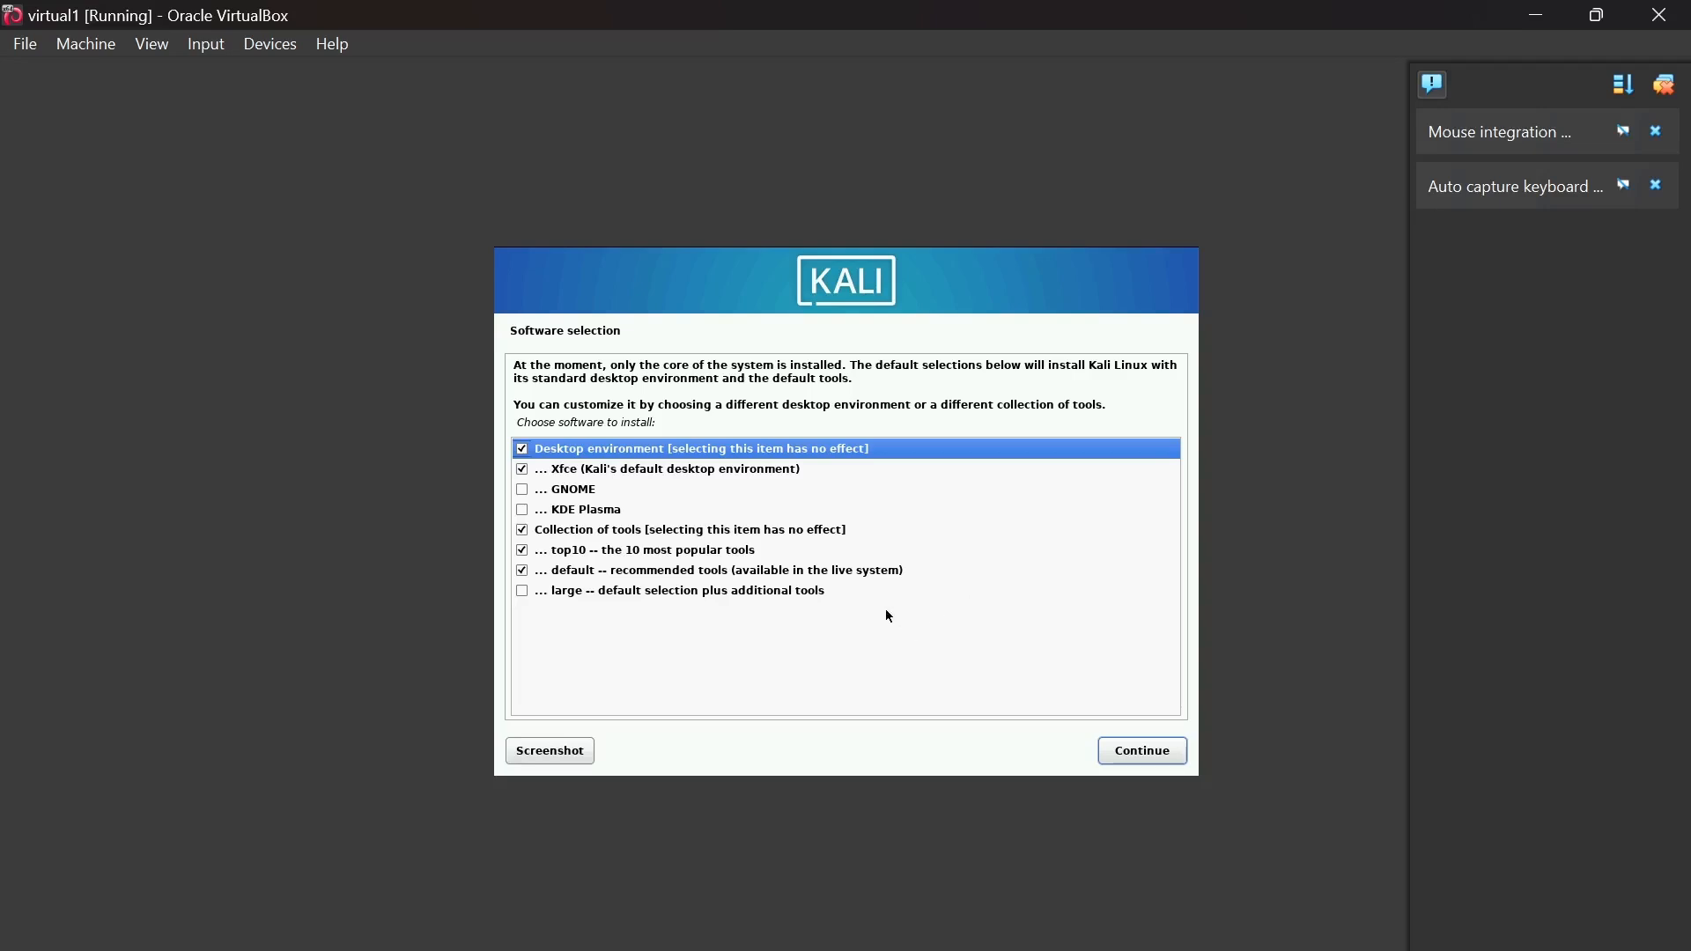
click(1147, 754)
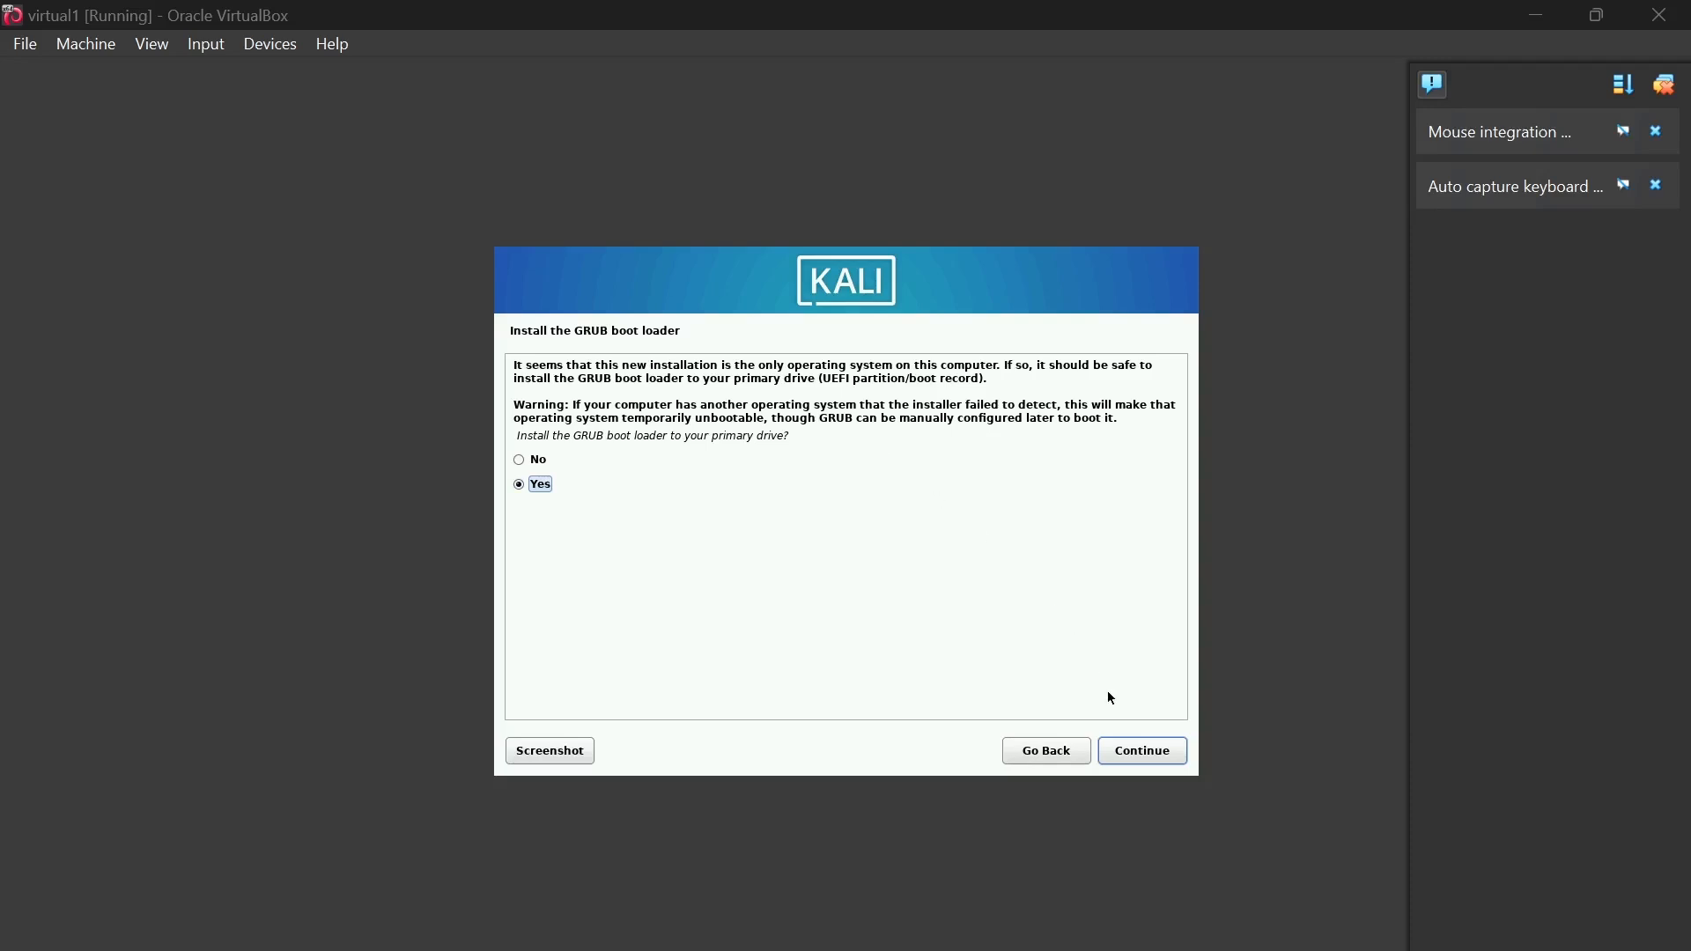
- Install the GRUB boot loader onto /dev/sda
click(1133, 756)
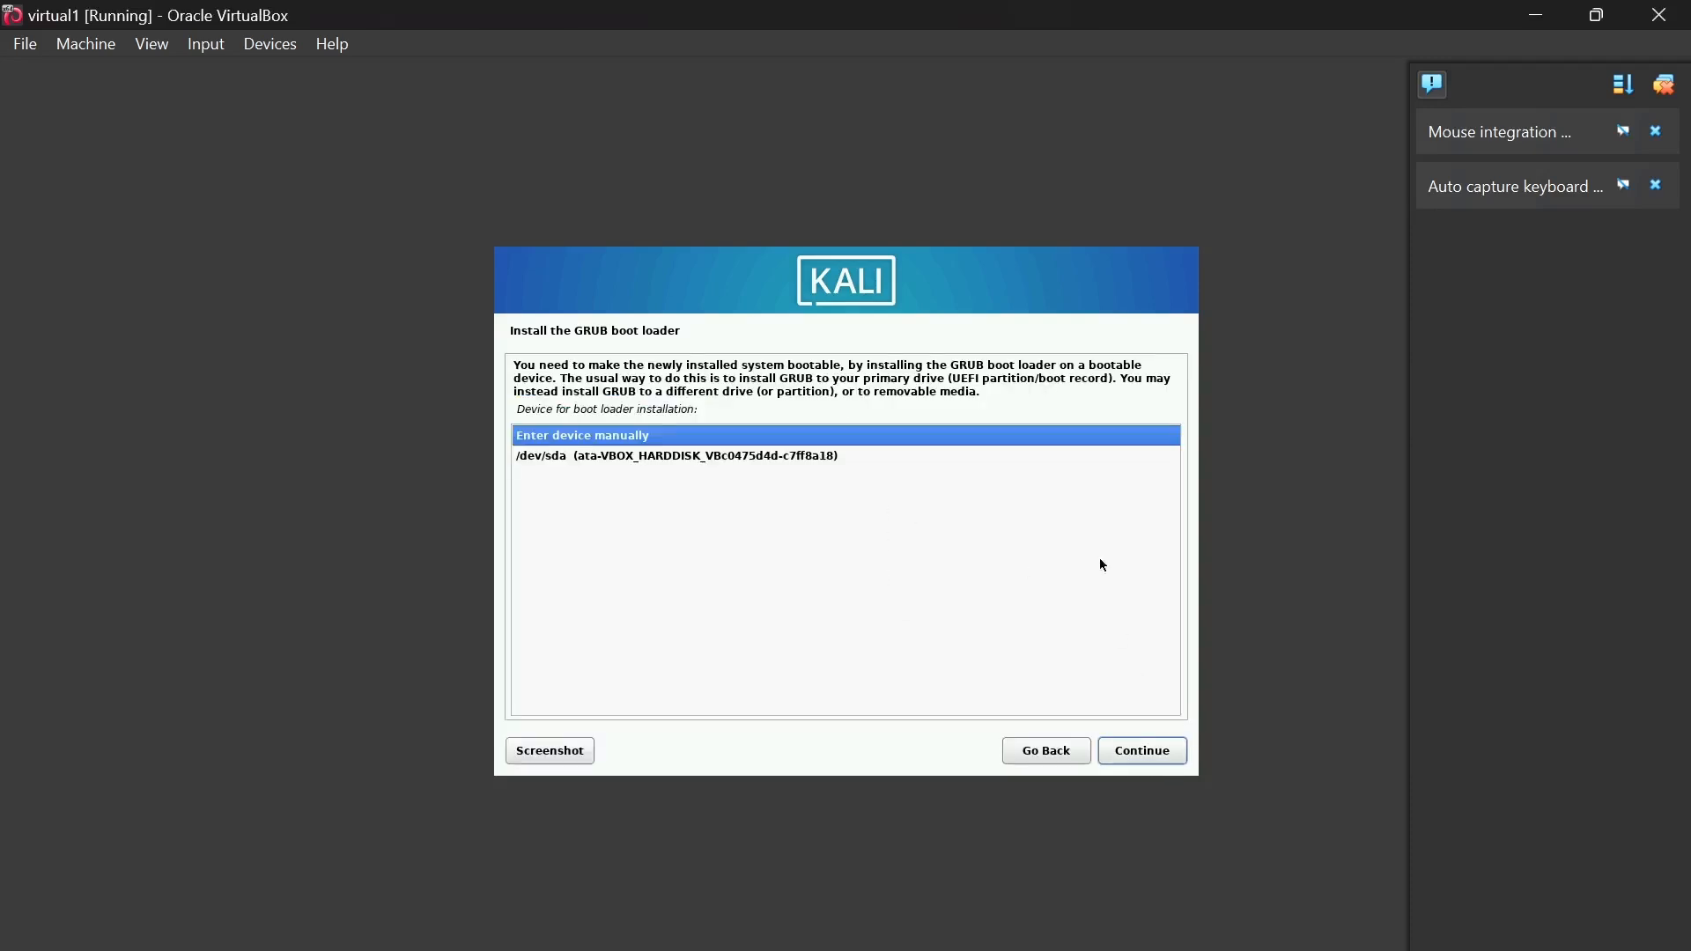
click(984, 458)
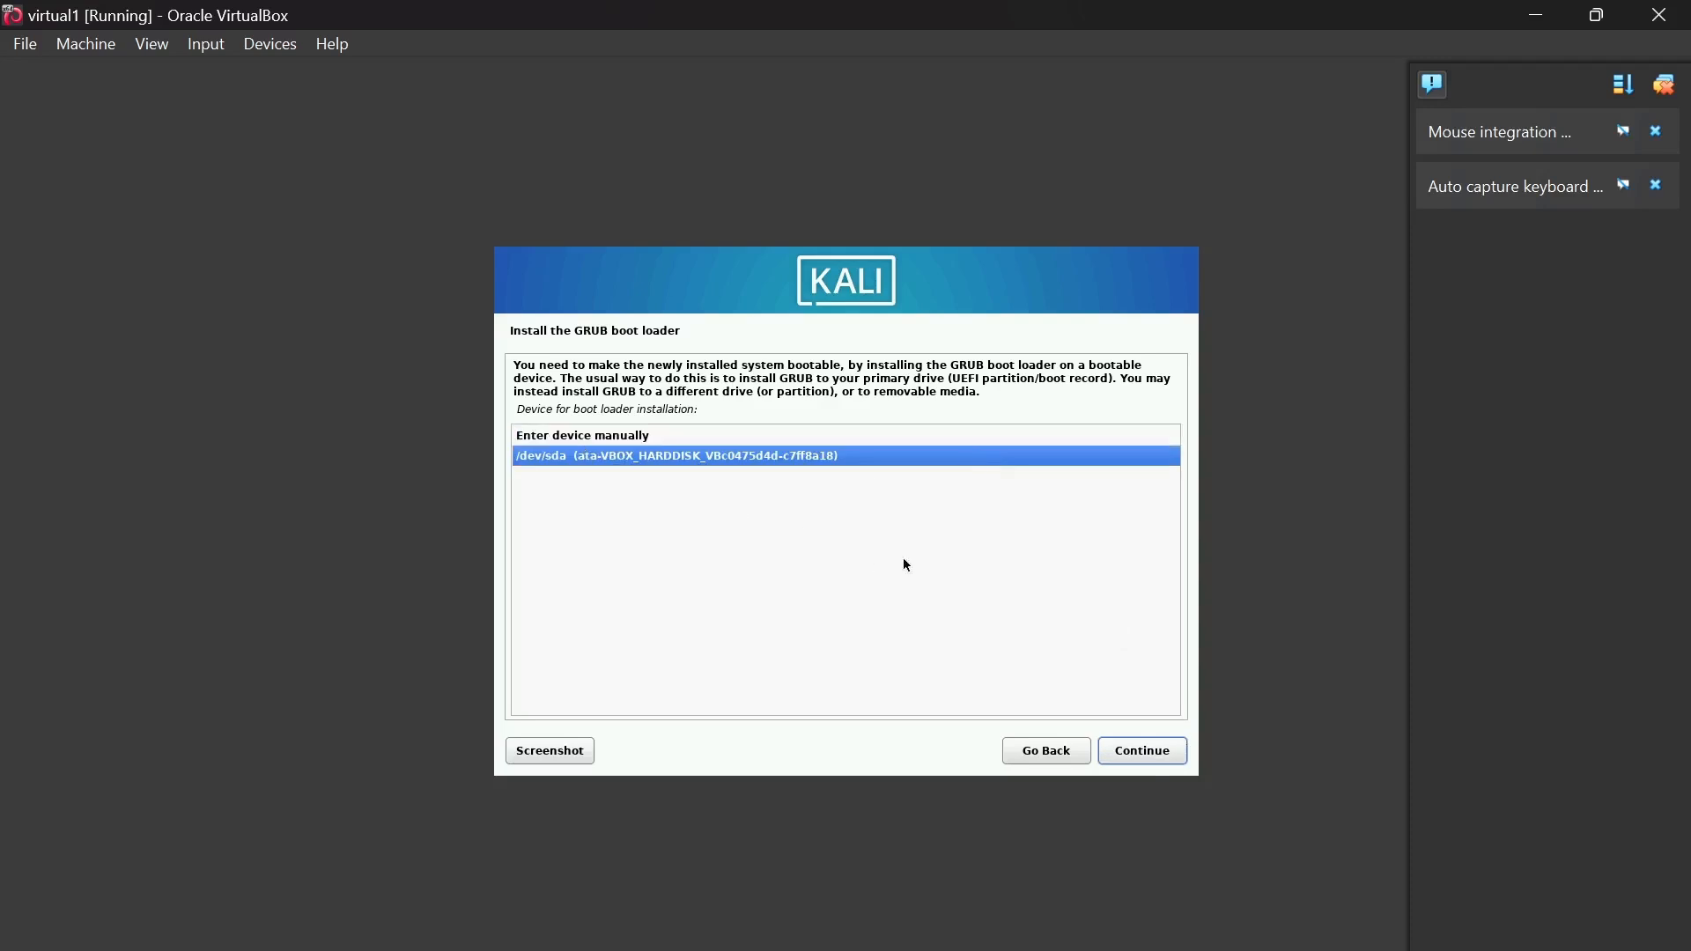
click(1121, 747)
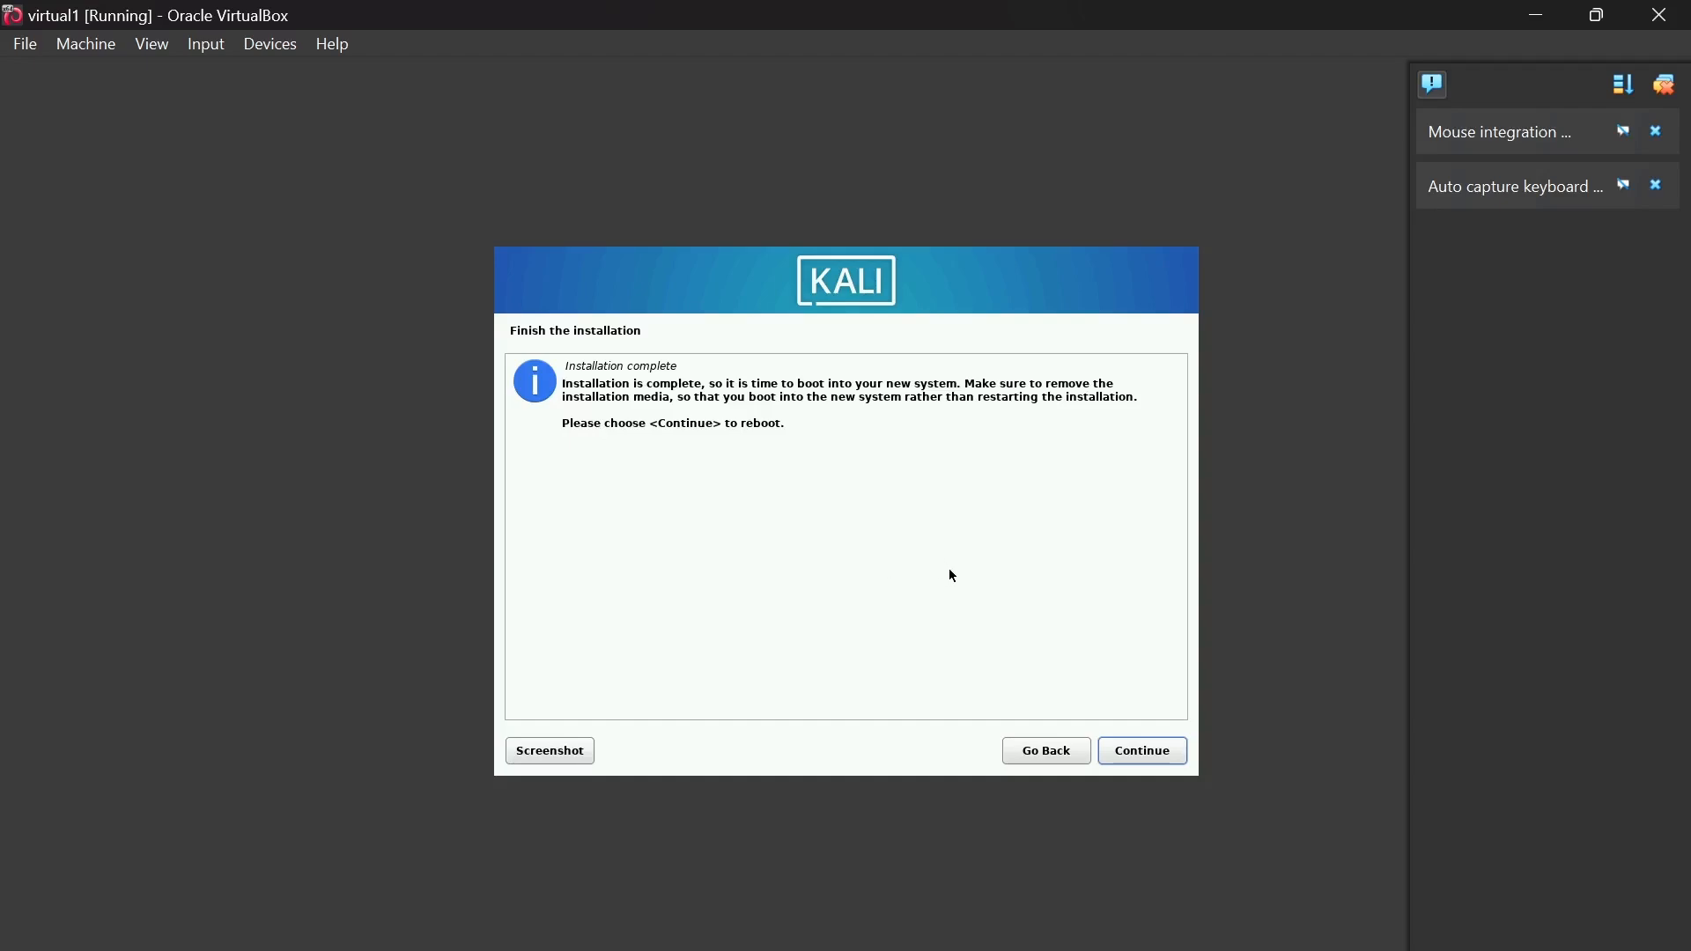
- Finish the installation to reboot into Kali and close all VirtualBox notifications
click(1167, 759)
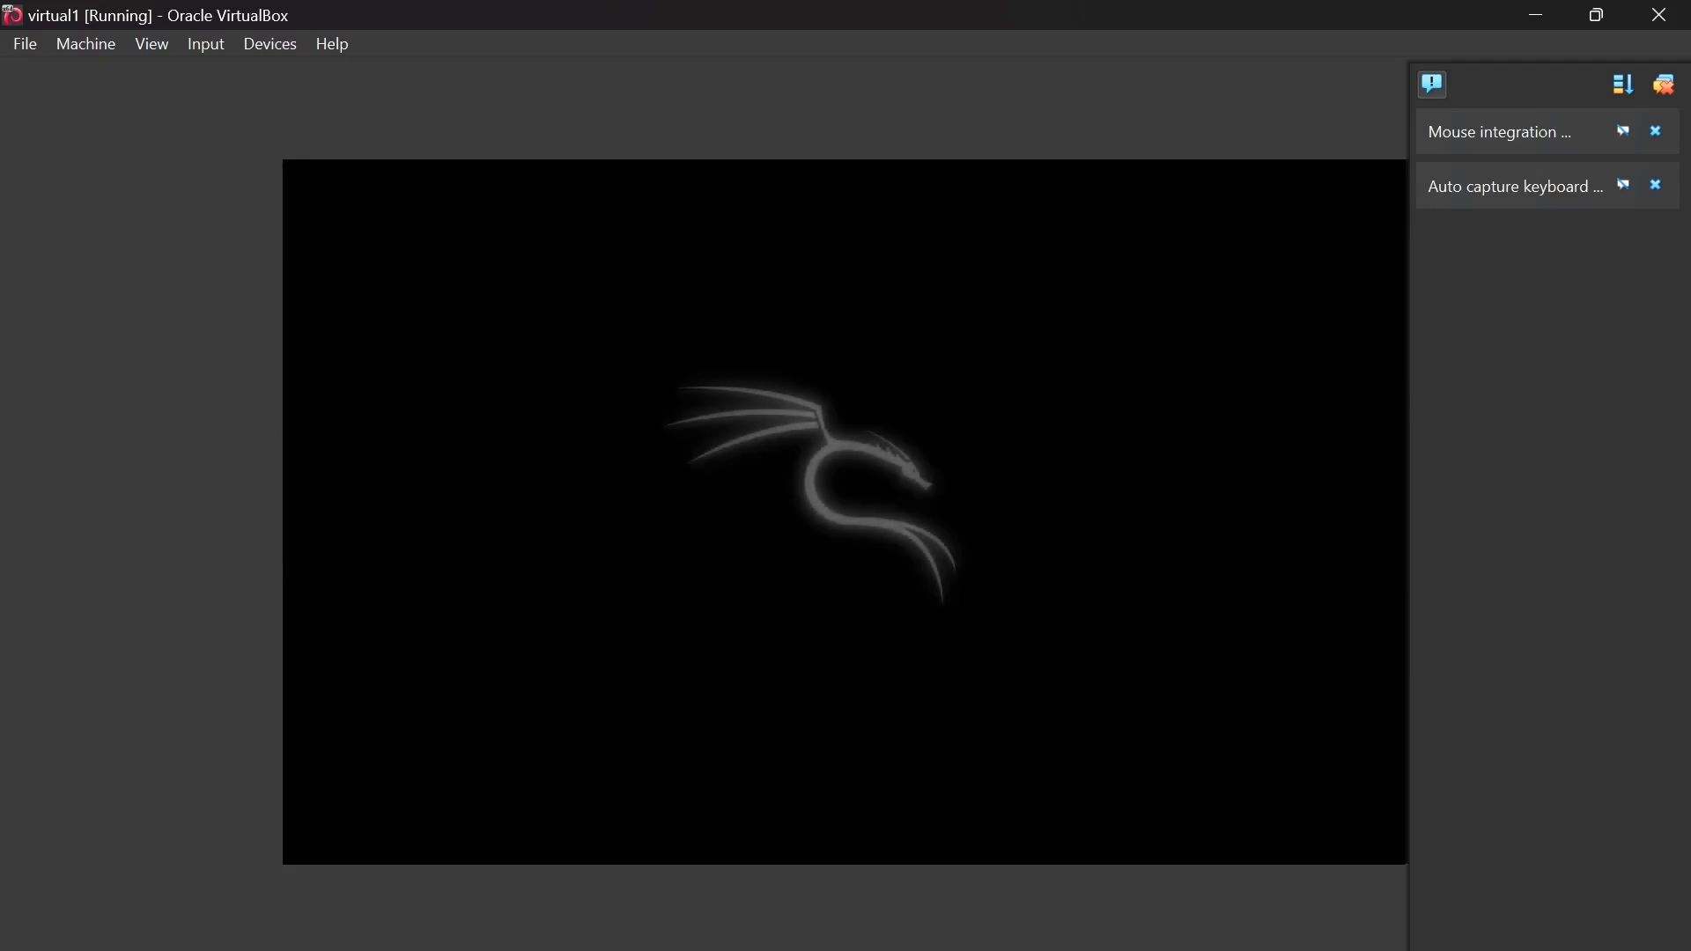
click(1664, 83)
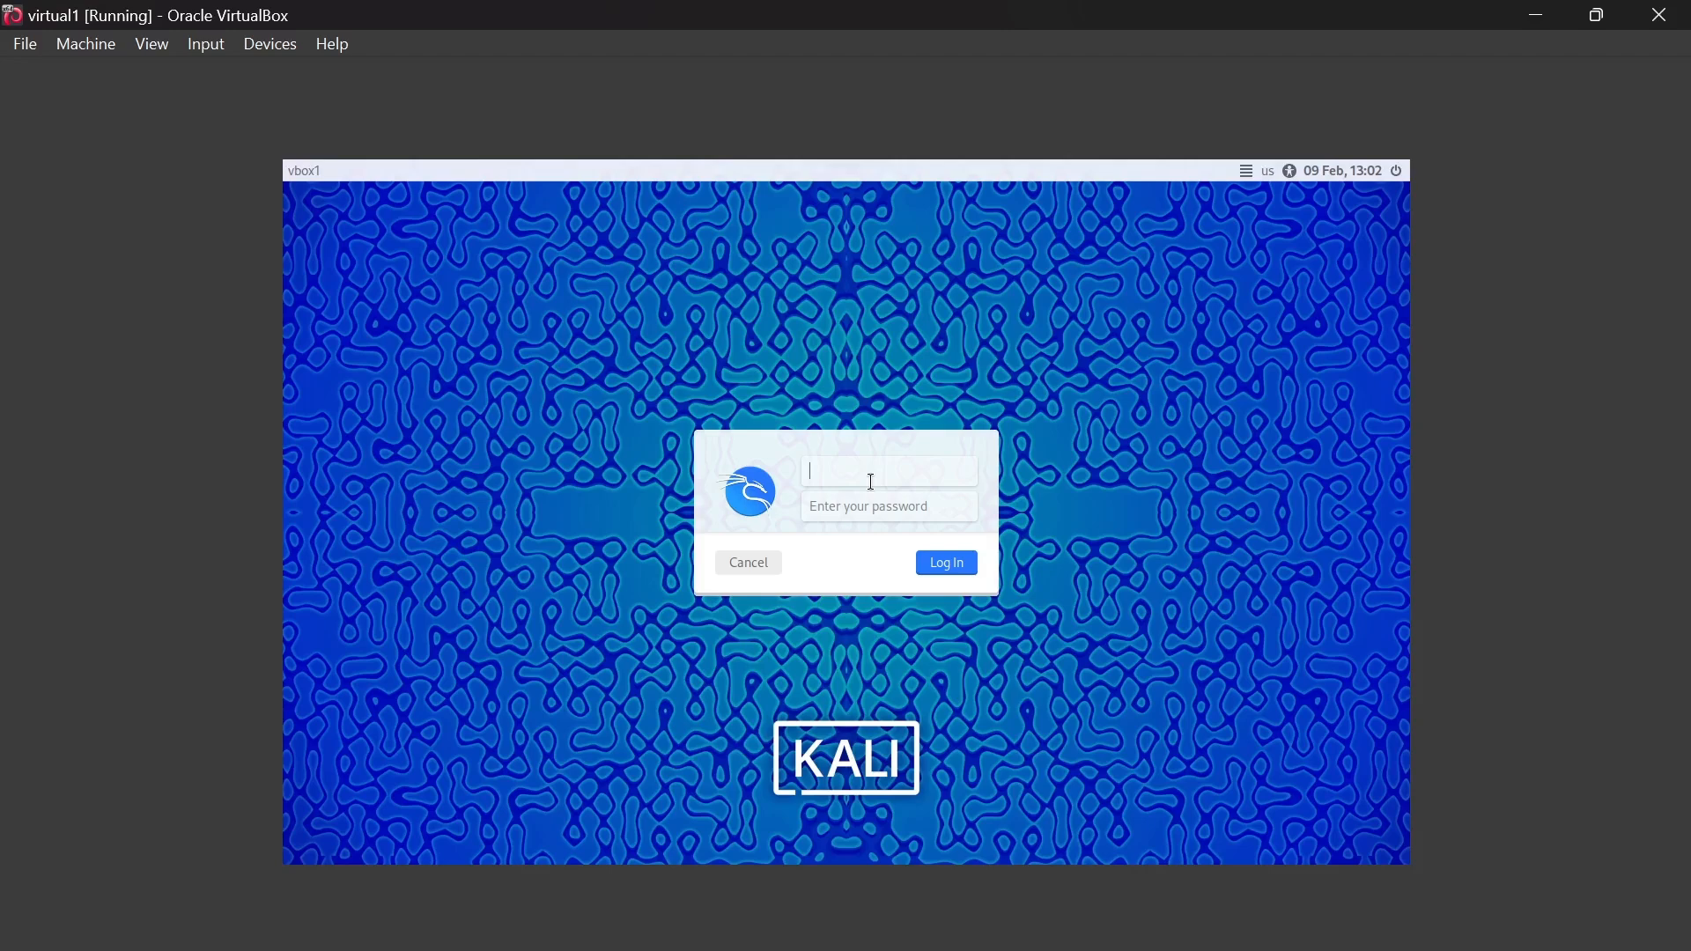
- Log in with the account's username and password, retyping the password after the first attempt fails
text(vbox1)
click(850, 512)
text(••••••••••)
click(935, 568)
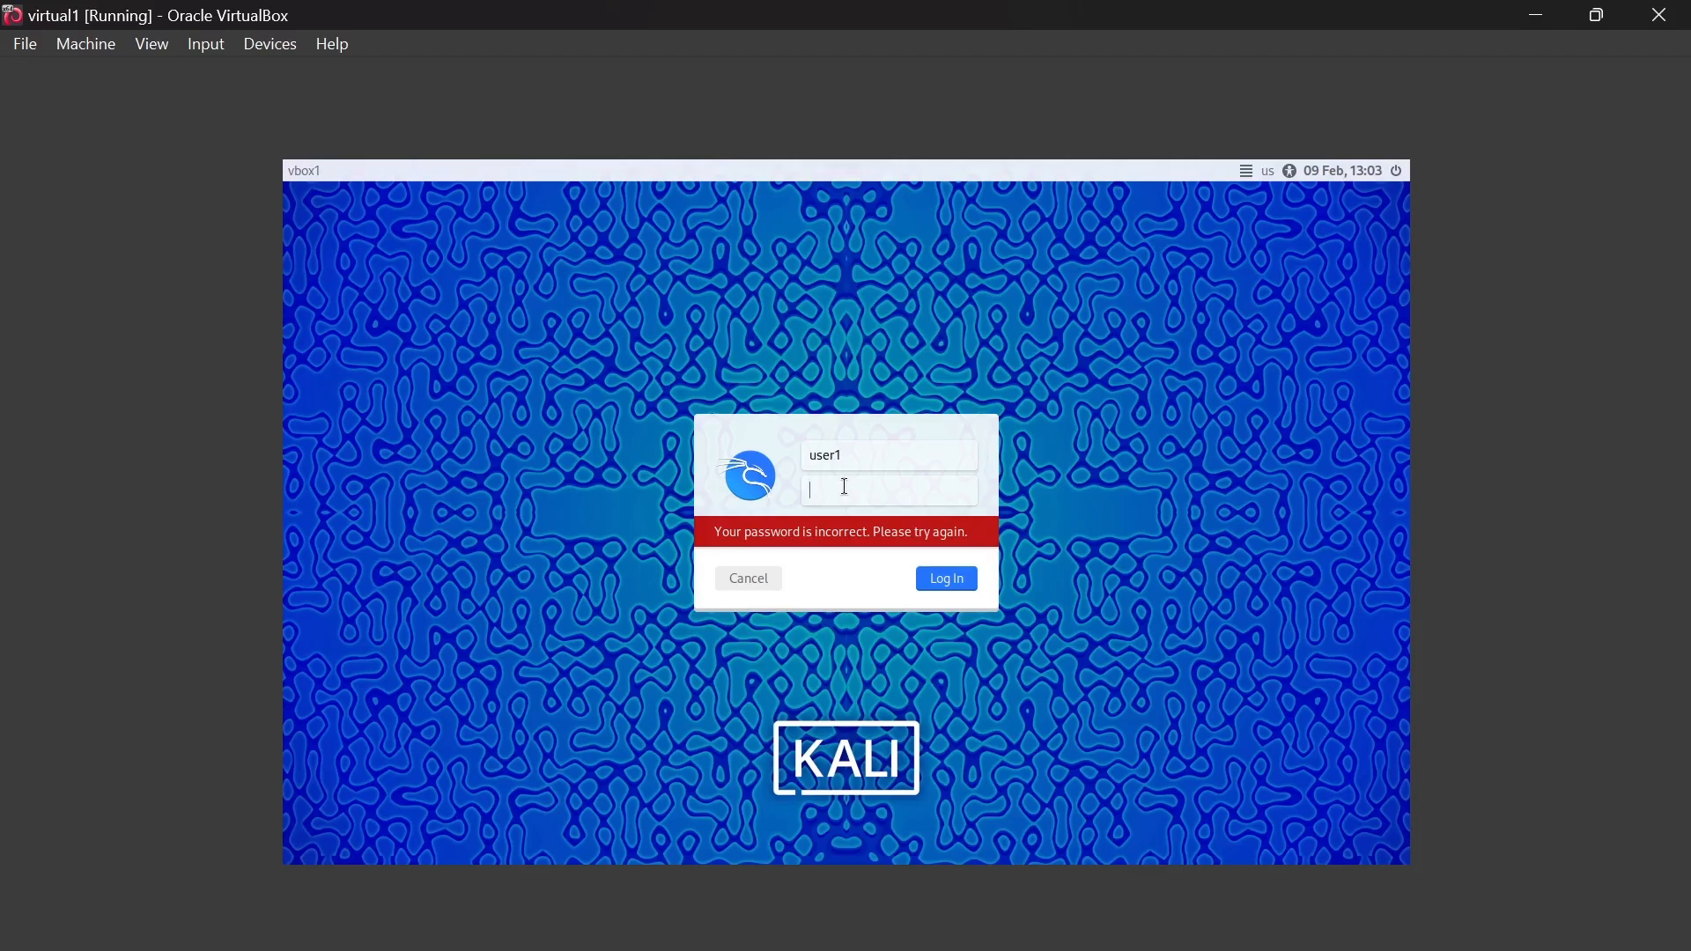
text(kali1234567)
key(Return)
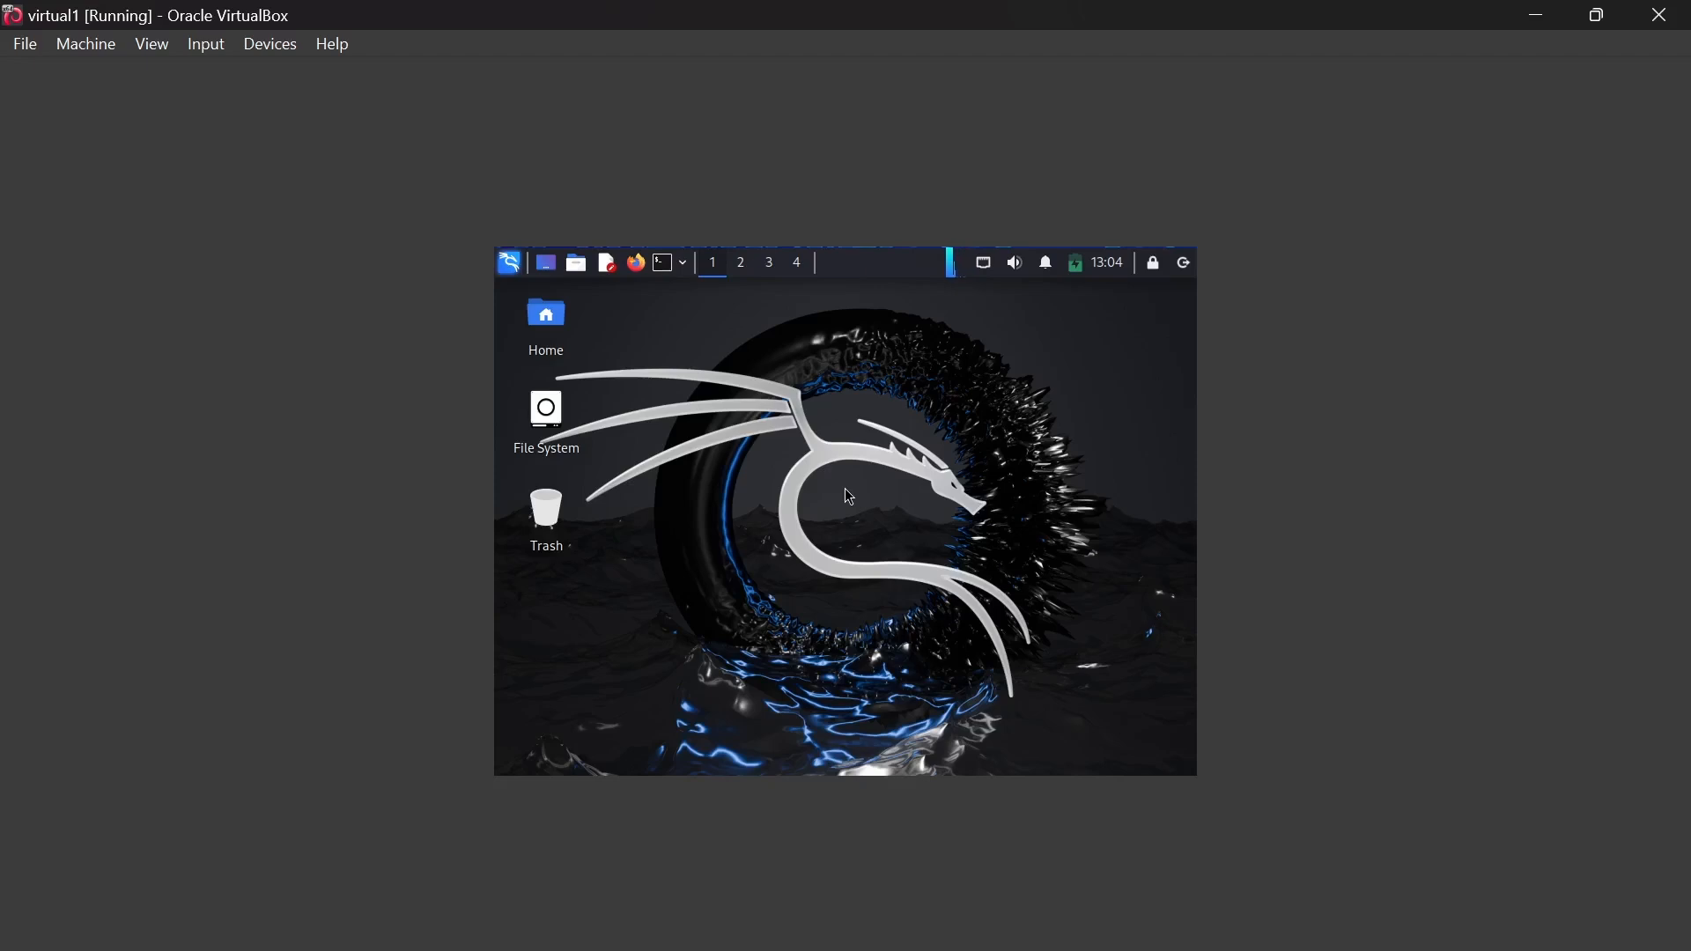
click(550, 319)
double_click(557, 324)
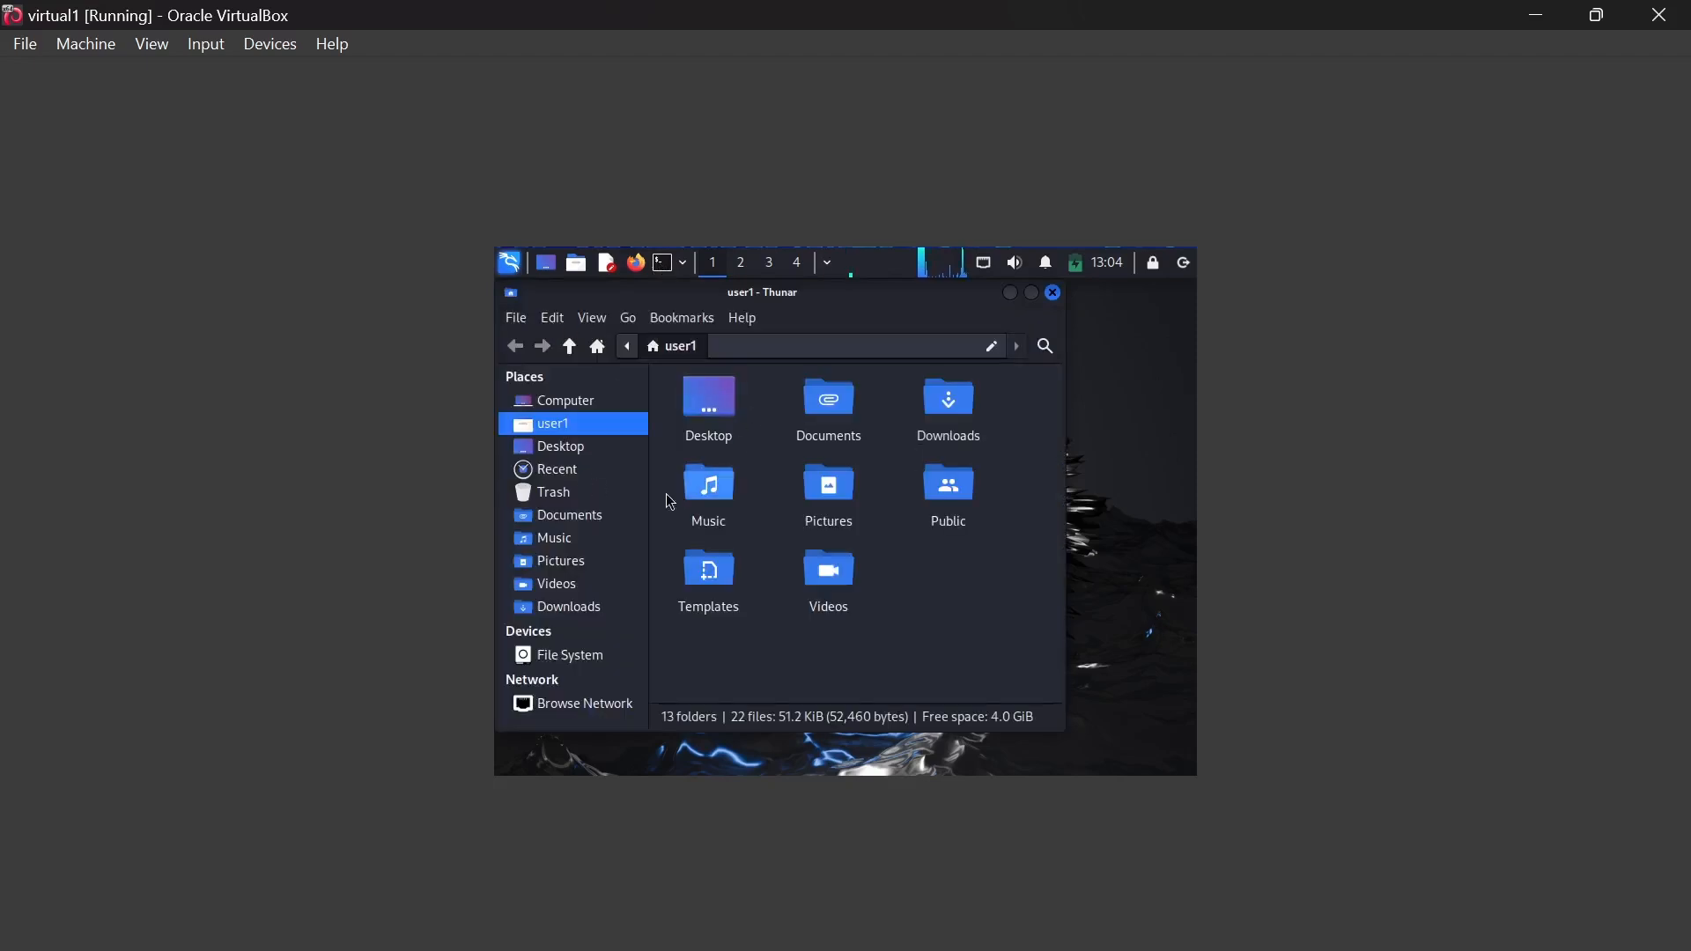
click(1055, 297)
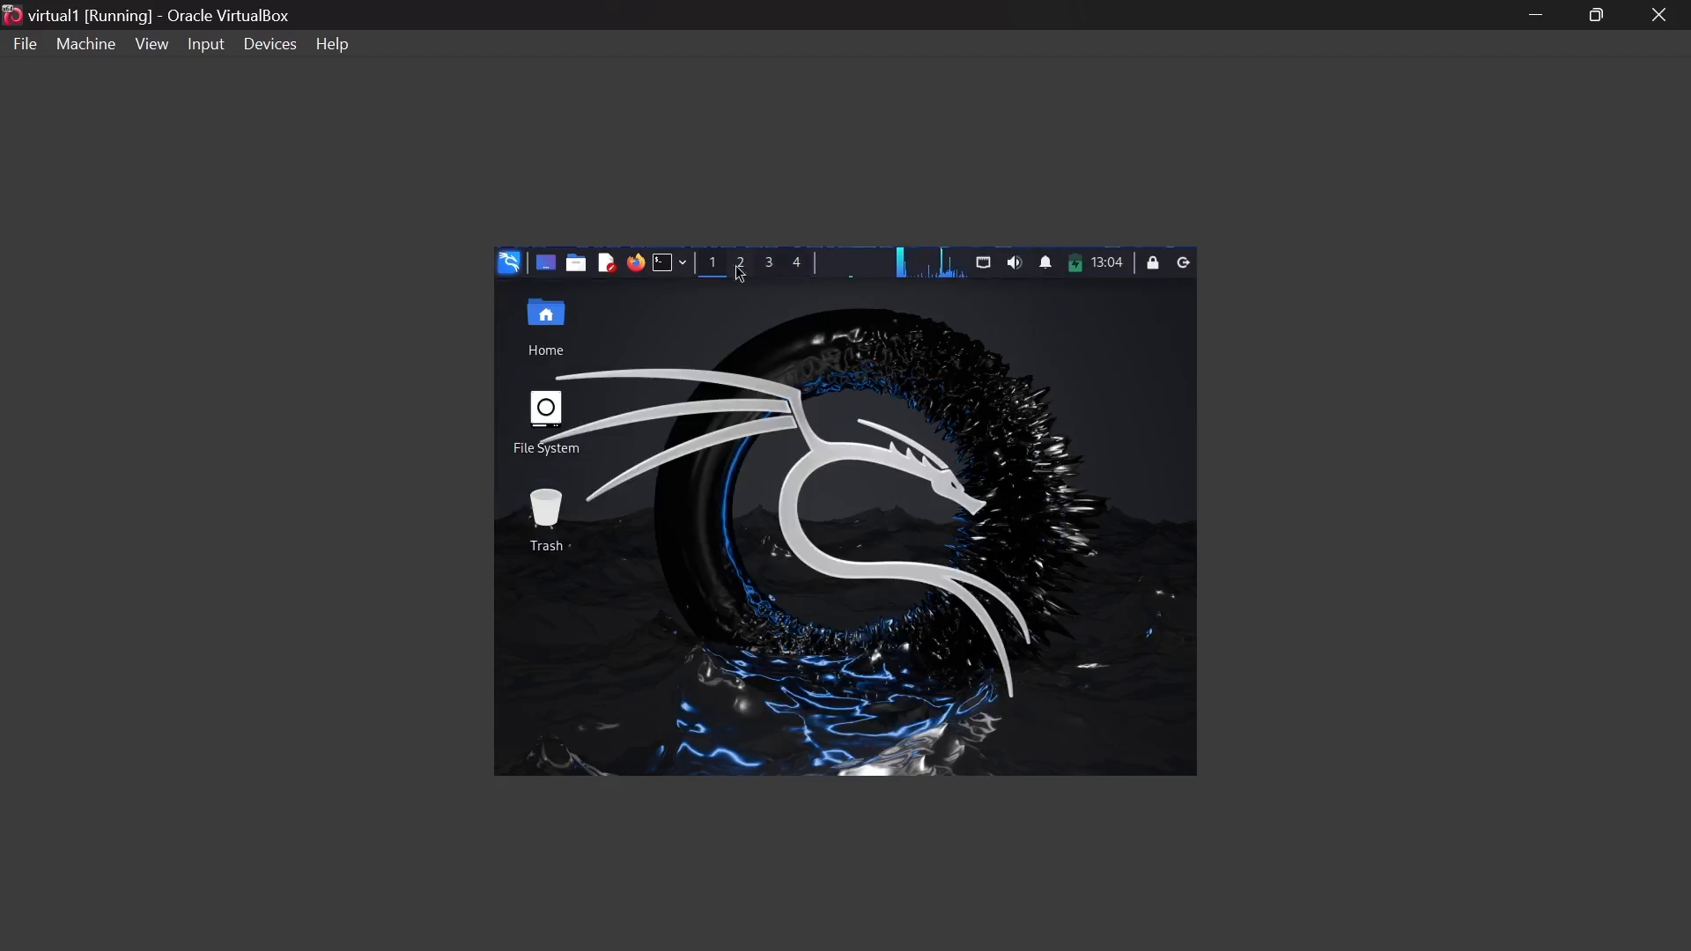
click(673, 266)
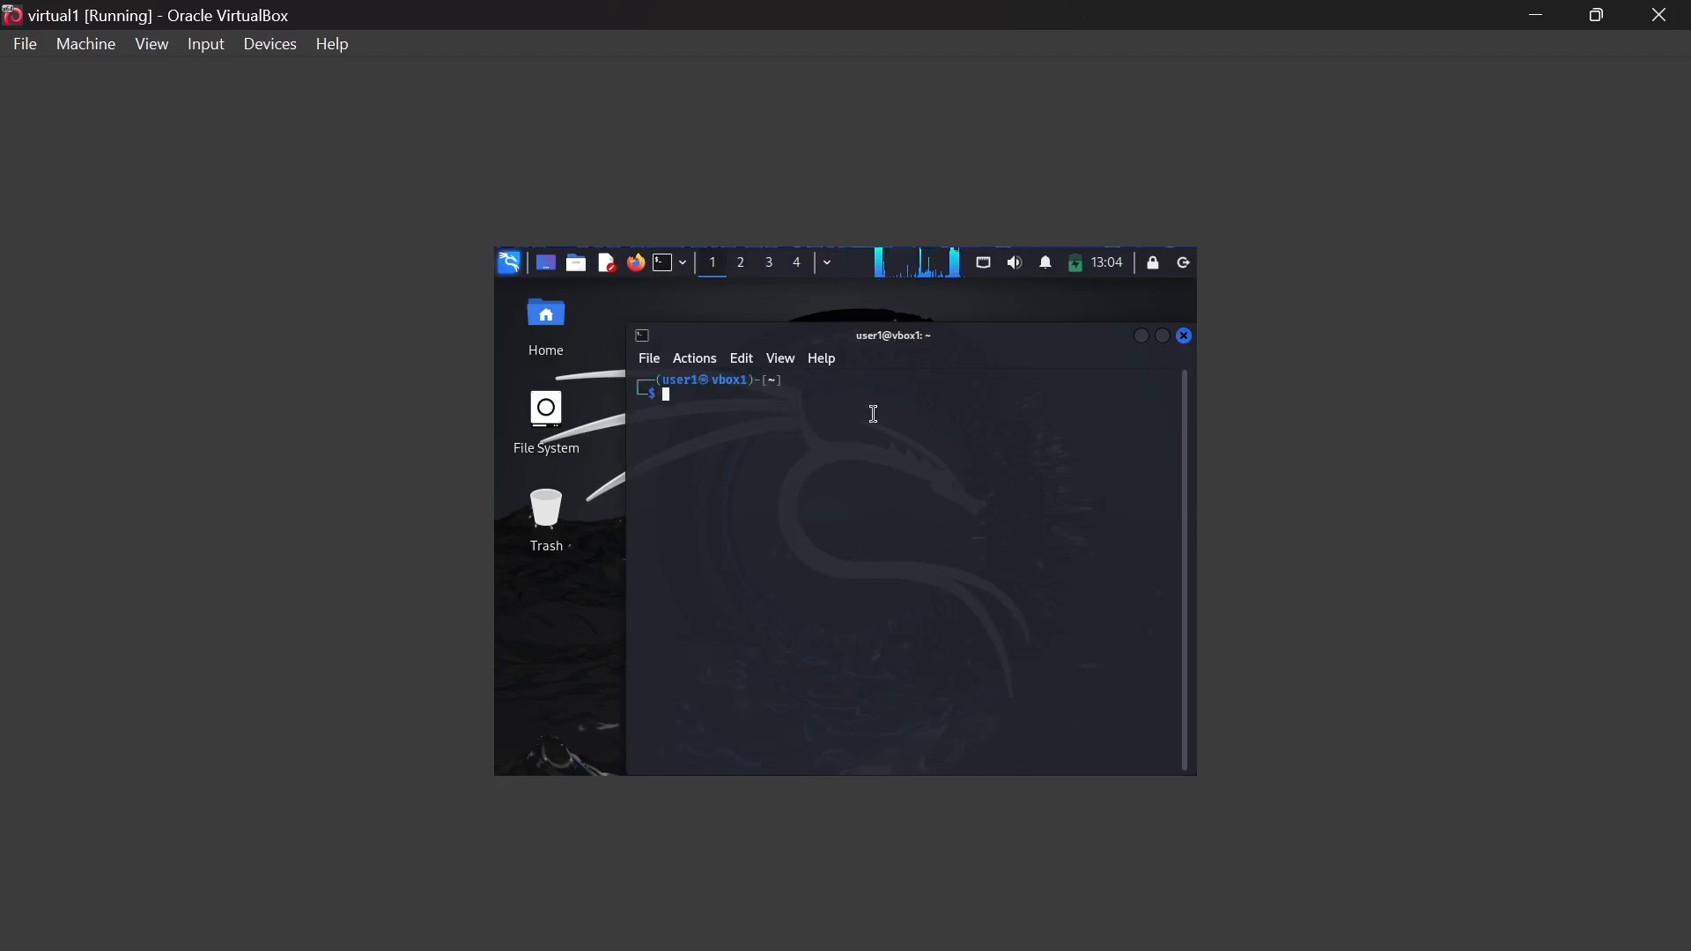
text(if)
text(config)
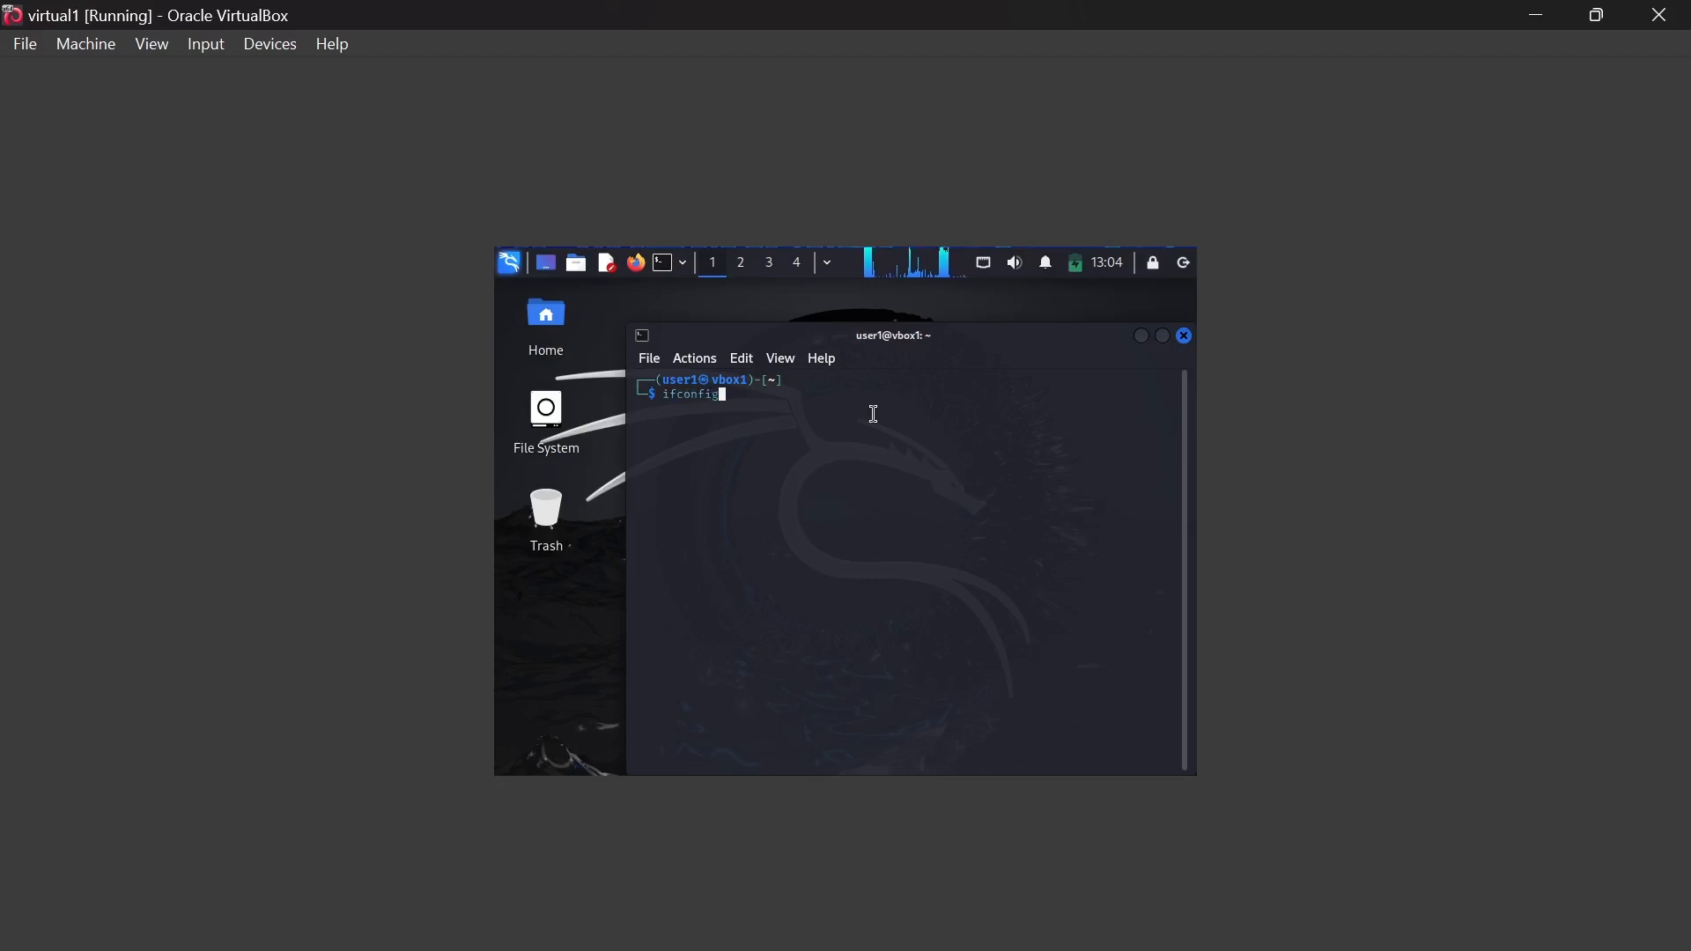
key(Return)
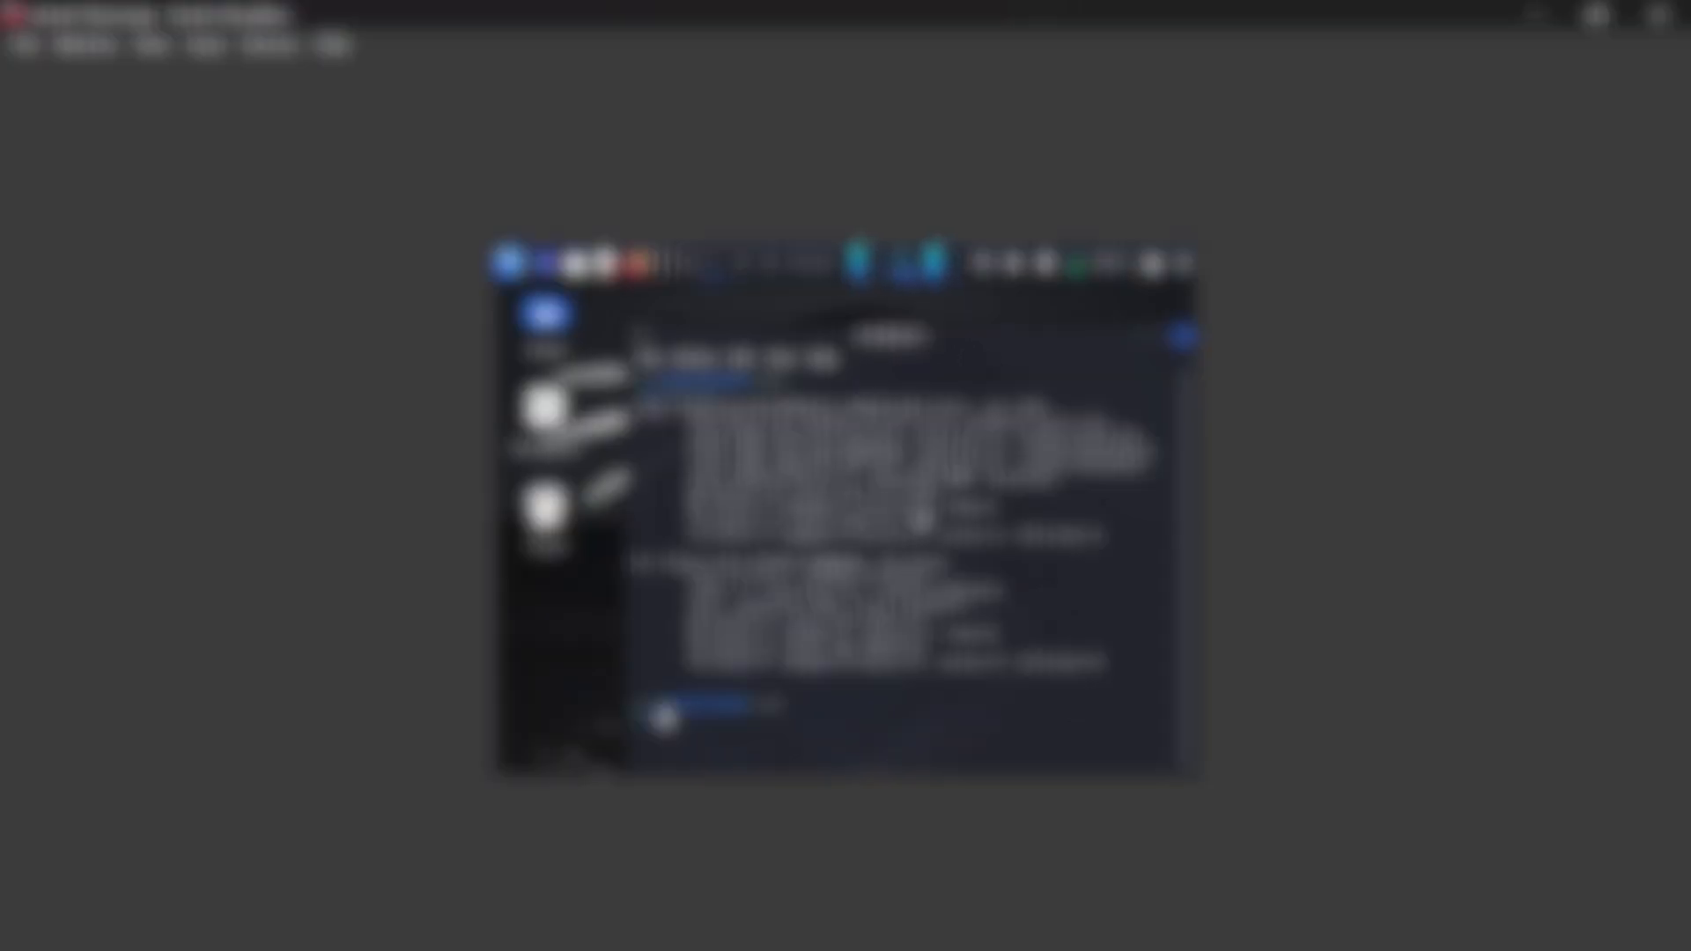
text(clear)
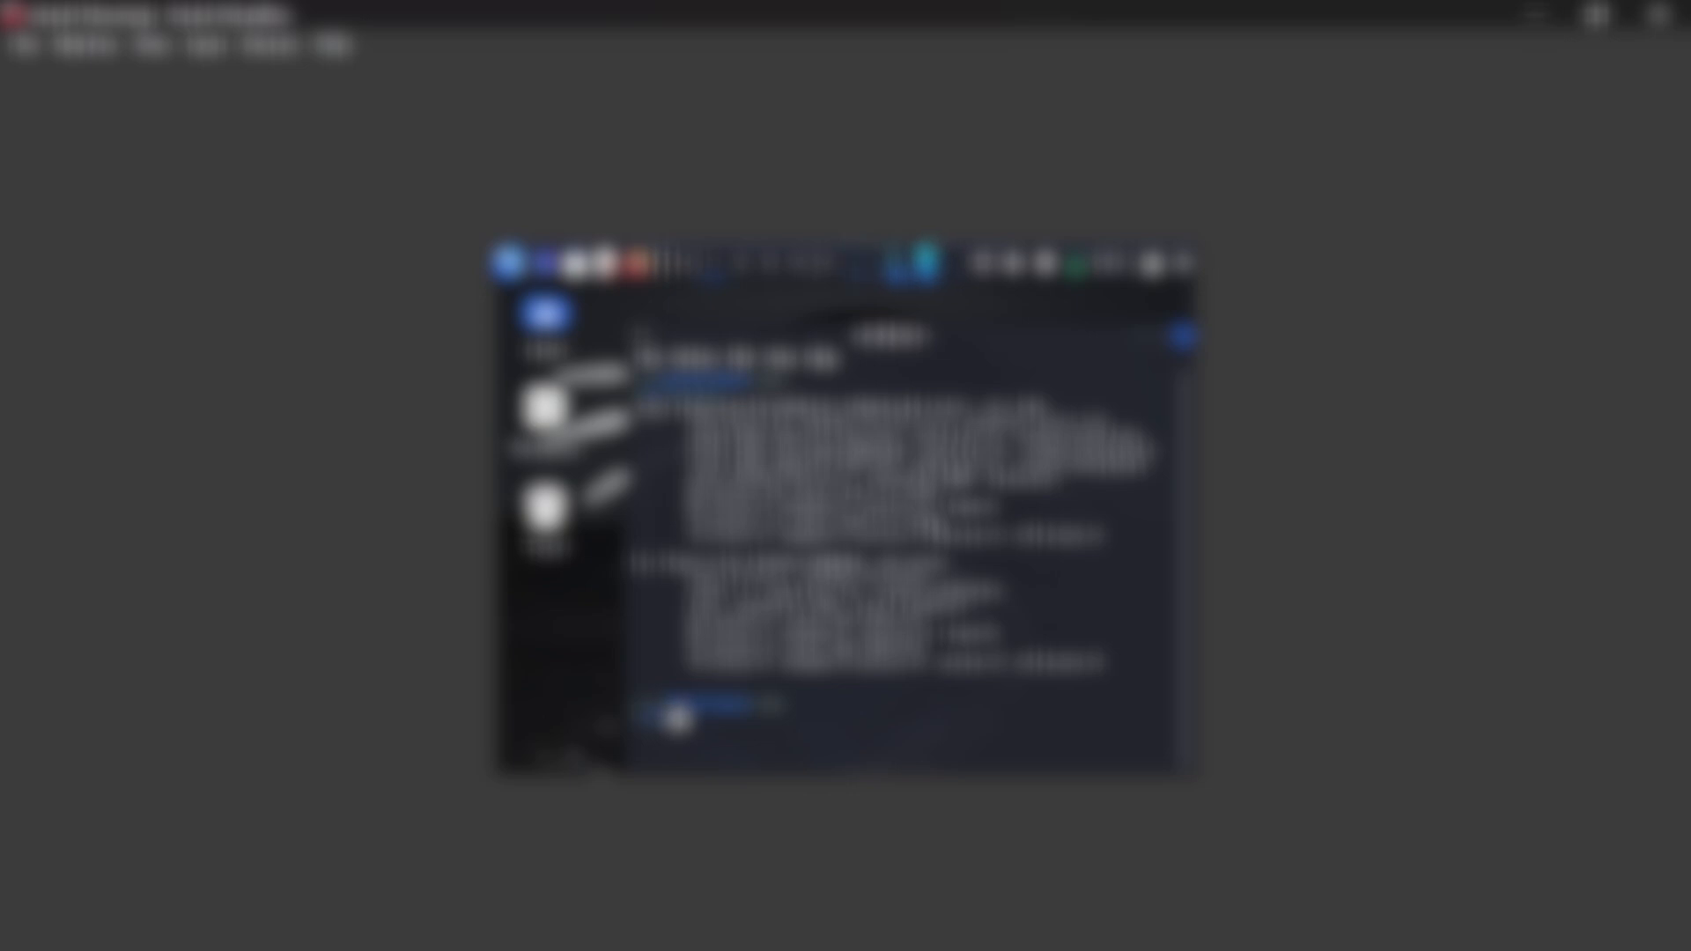
key(Return)
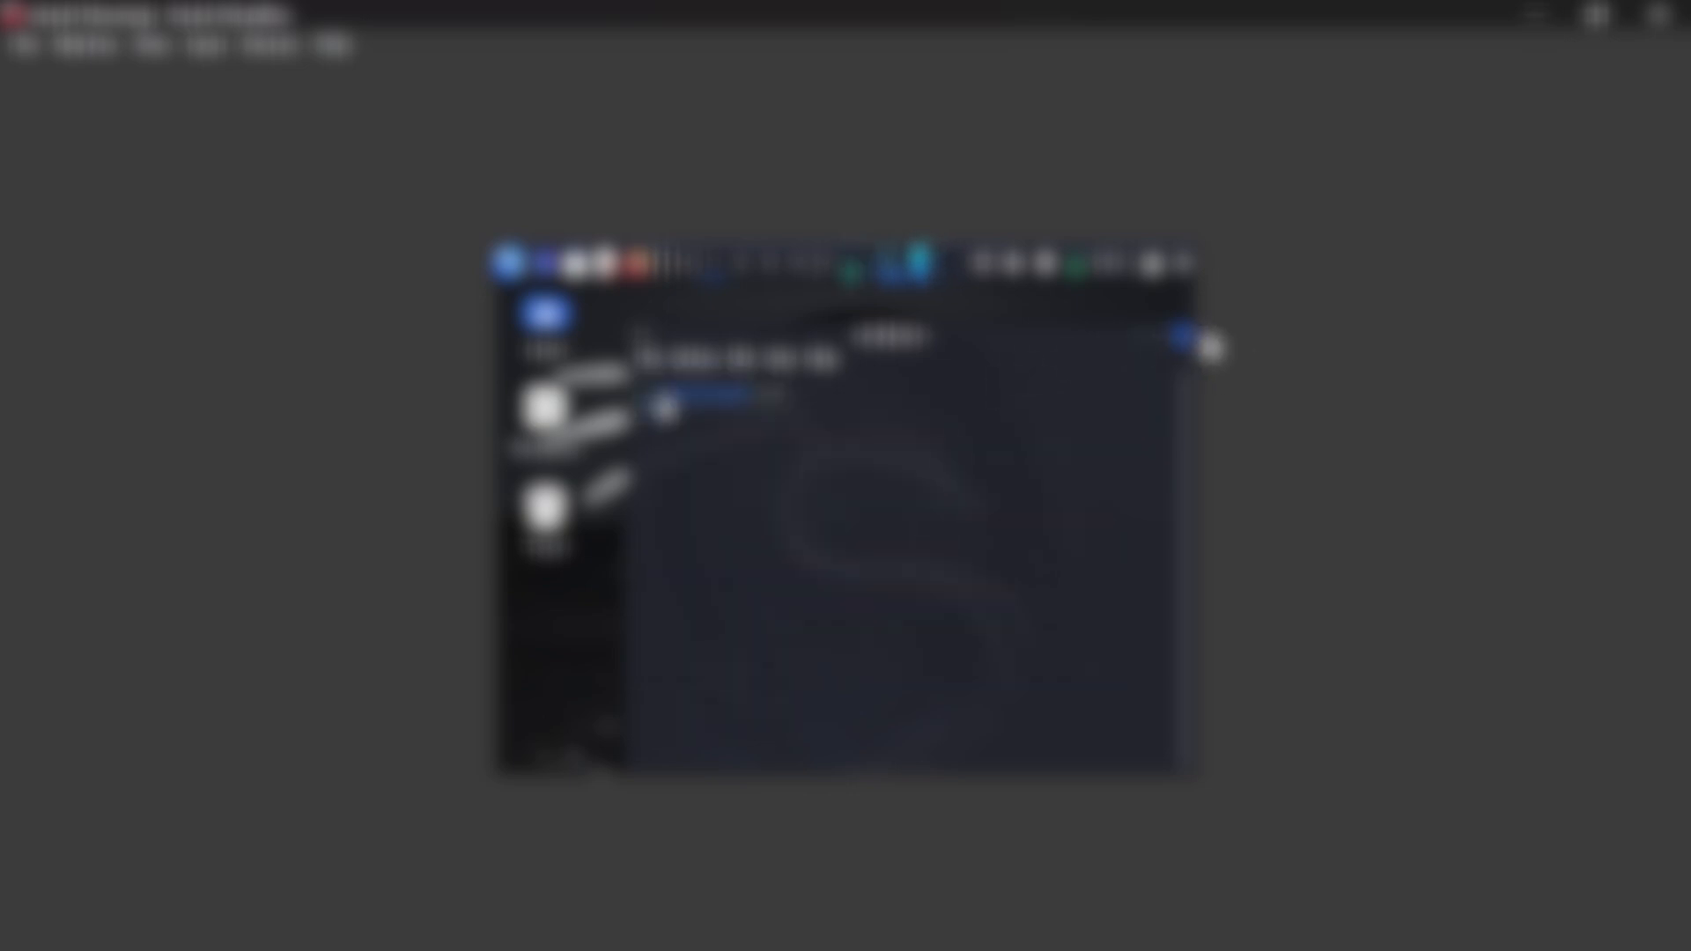
click(1183, 336)
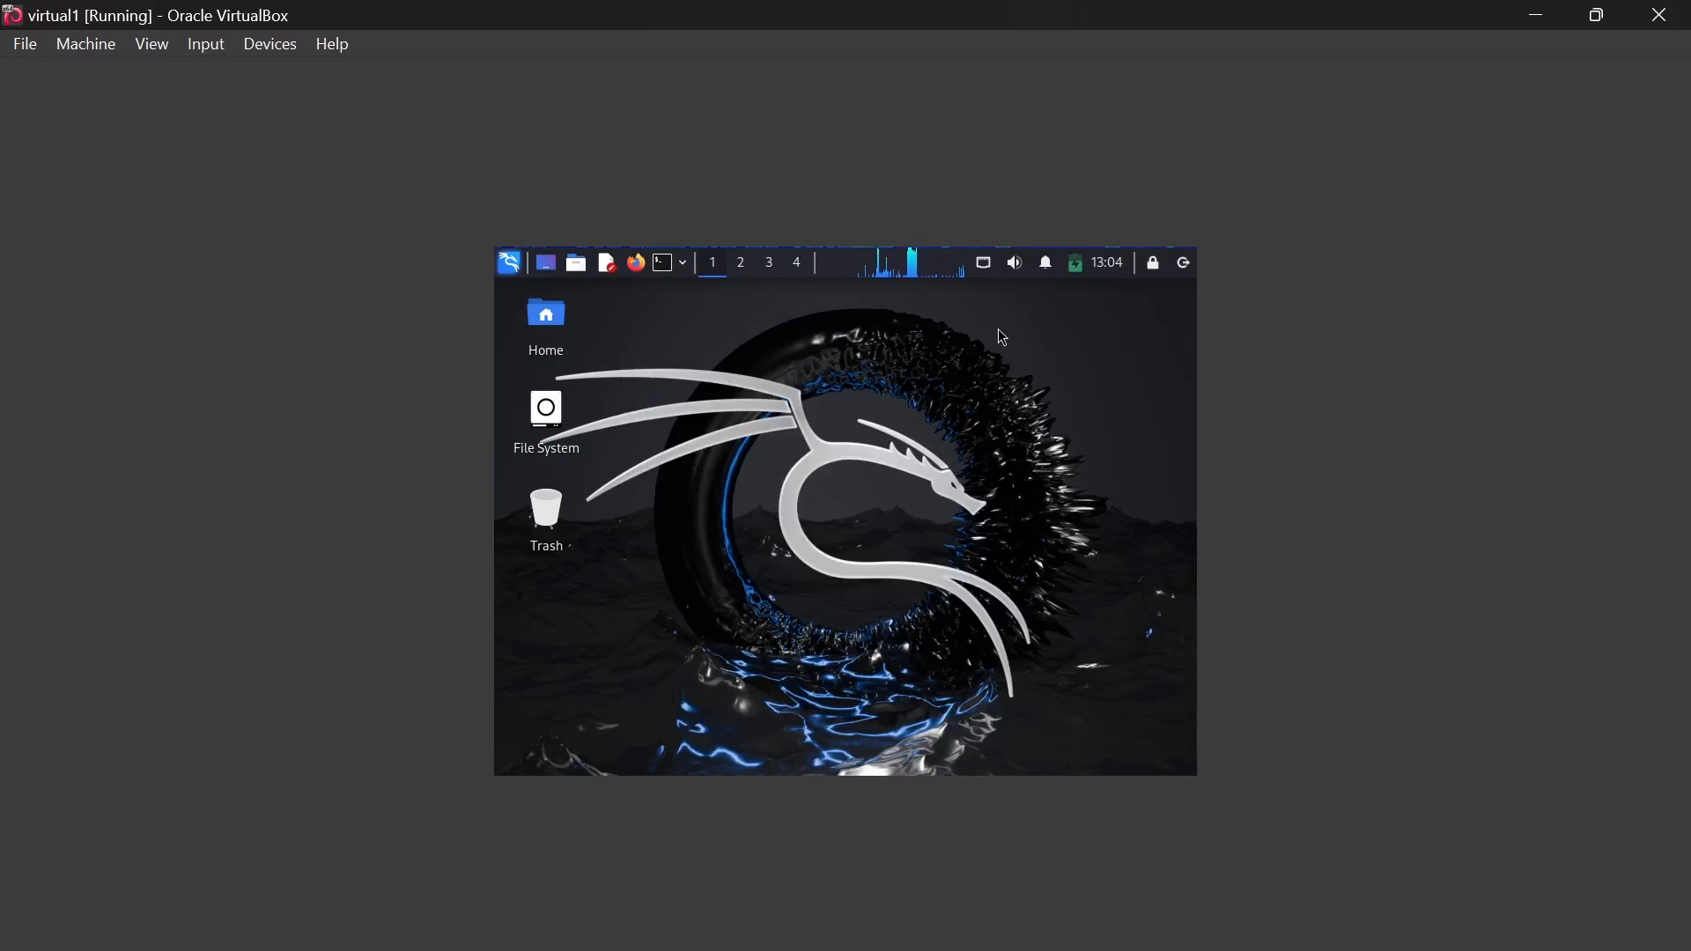